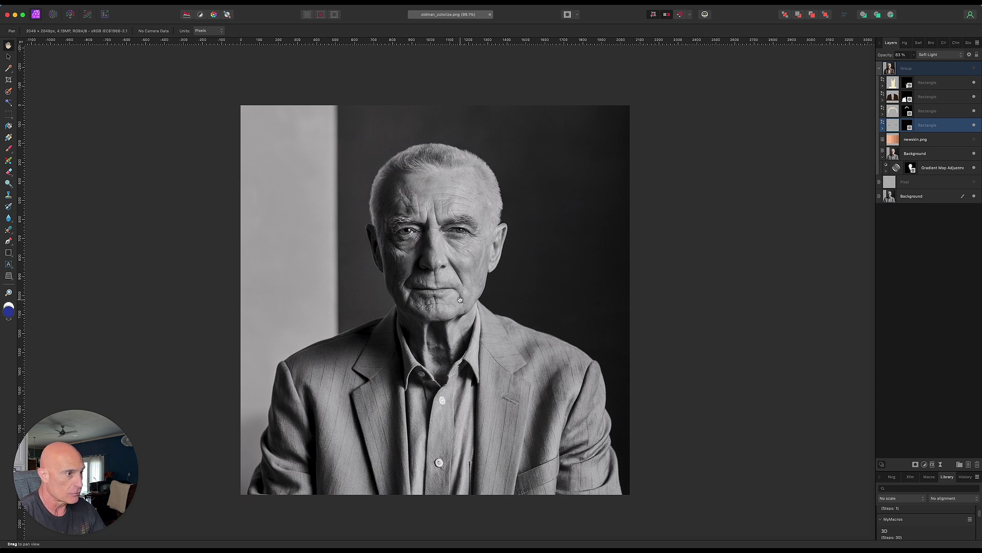
# Delete the colorized layer group and the Pixel layer above the Background, and duplicate the Background layer.
pyautogui.click(974, 69)
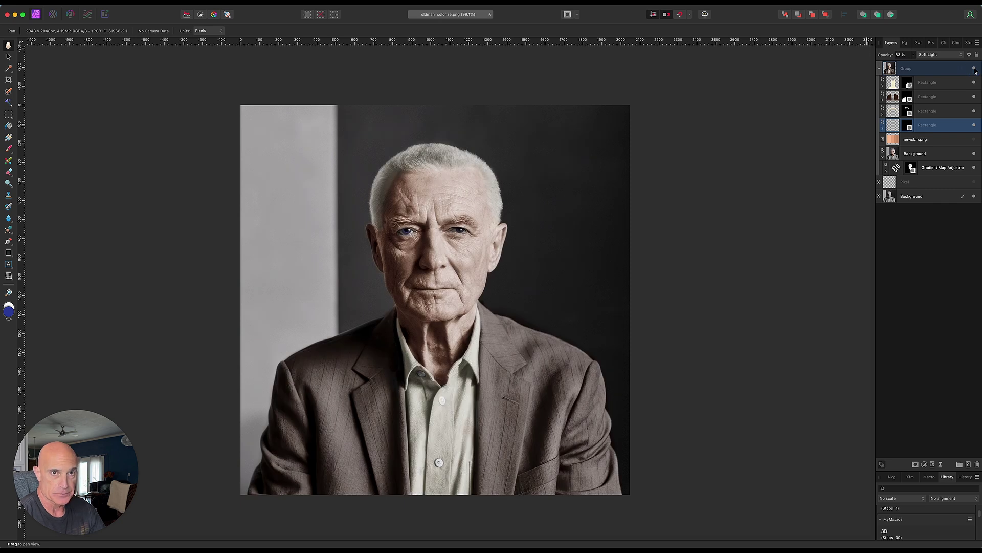
pyautogui.click(944, 72)
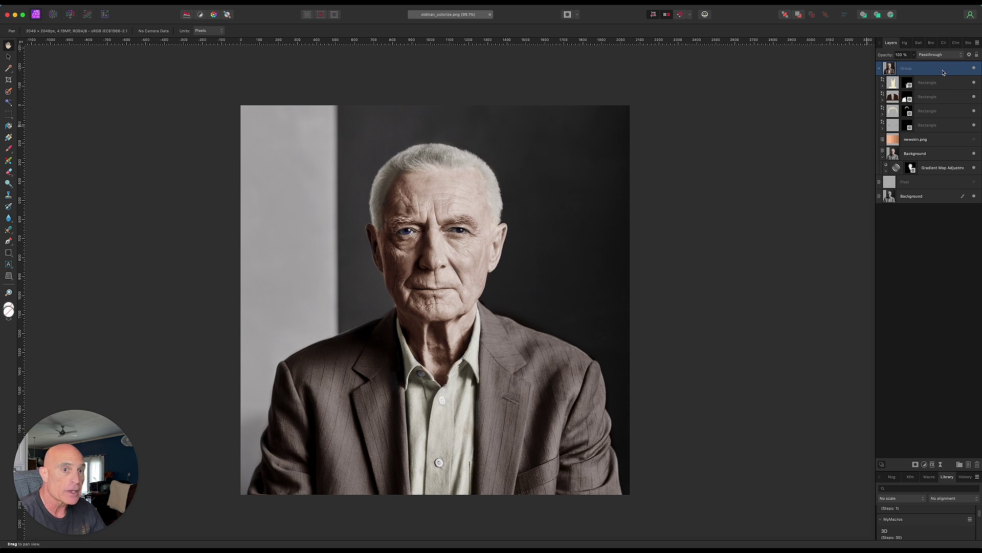
pyautogui.press('Delete')
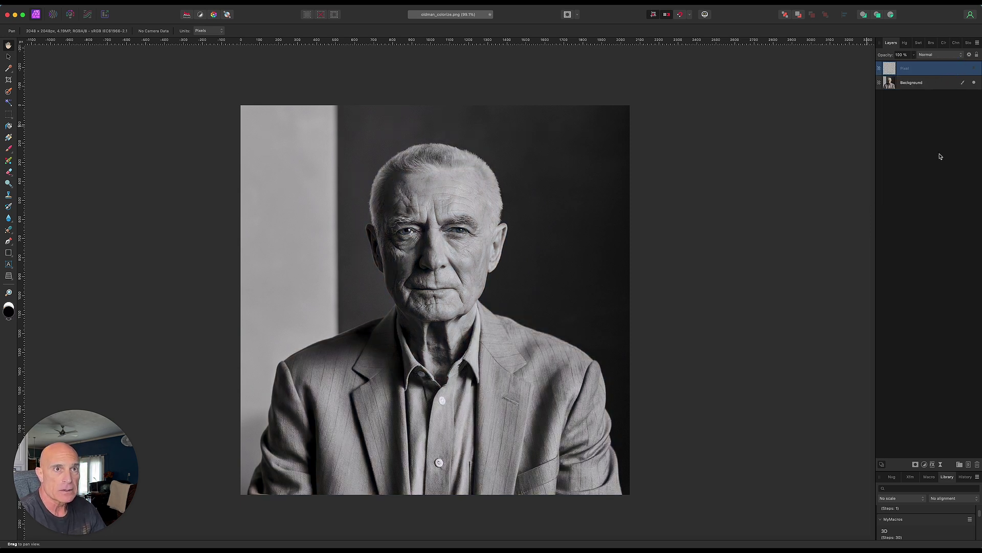
pyautogui.press('Delete')
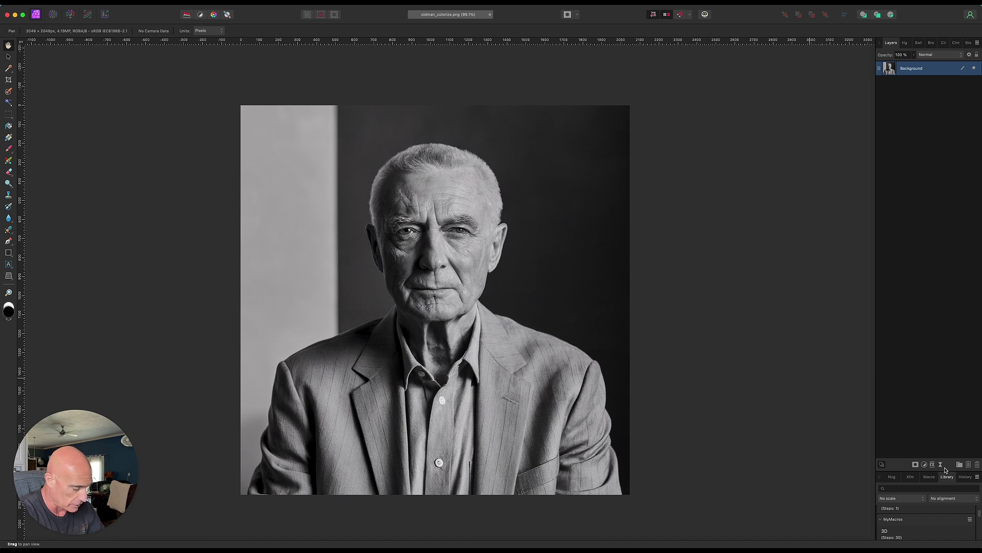
pyautogui.press('super')
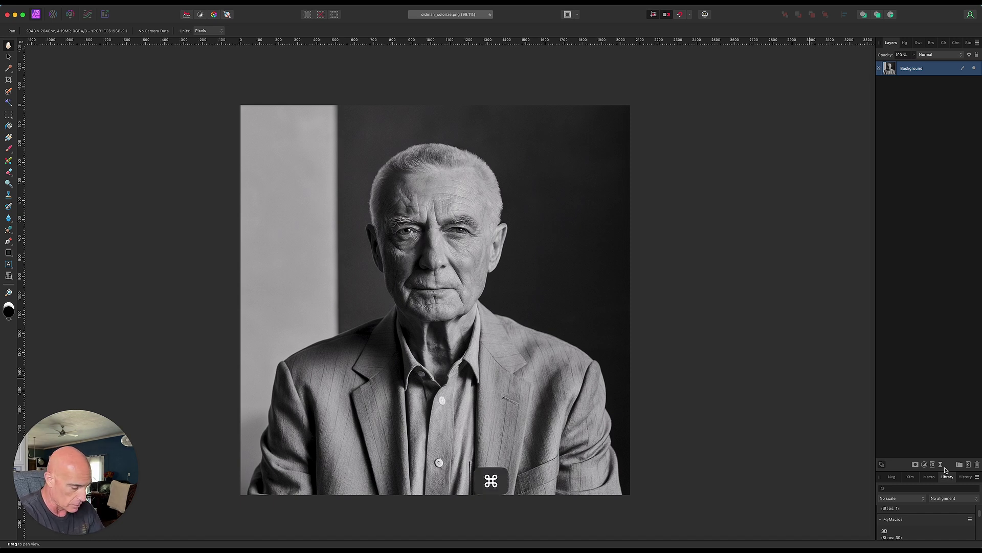
pyautogui.press('super+j')
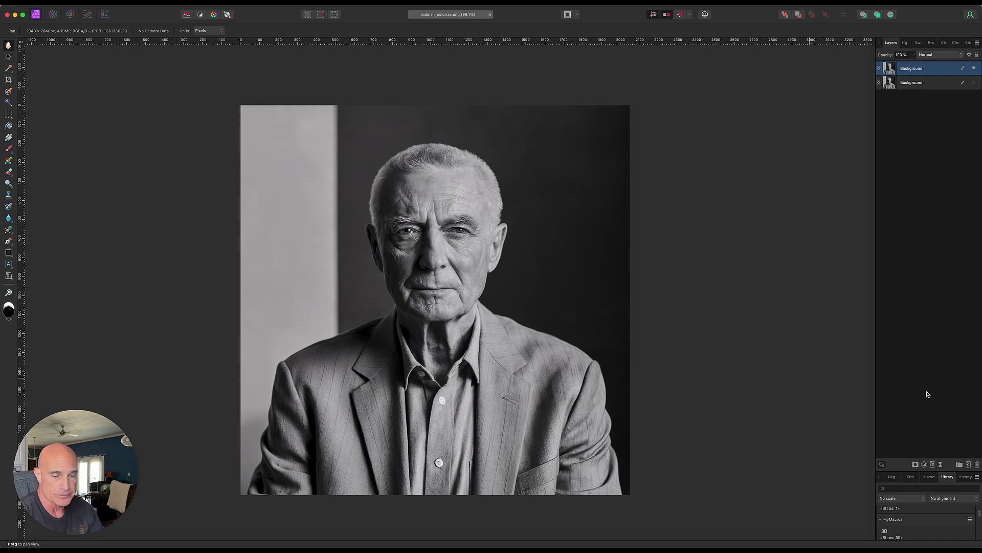
pyautogui.click(926, 466)
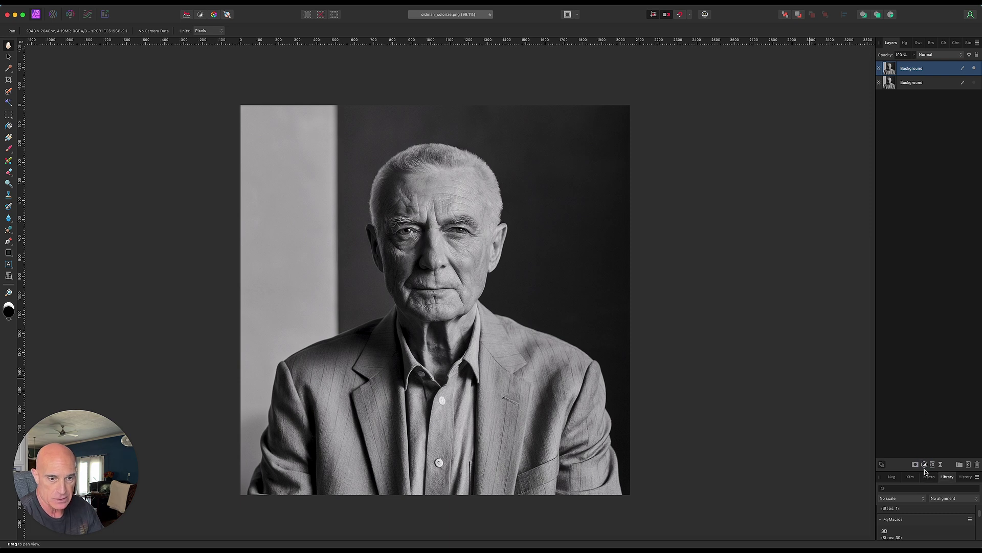
pyautogui.moveTo(926, 545)
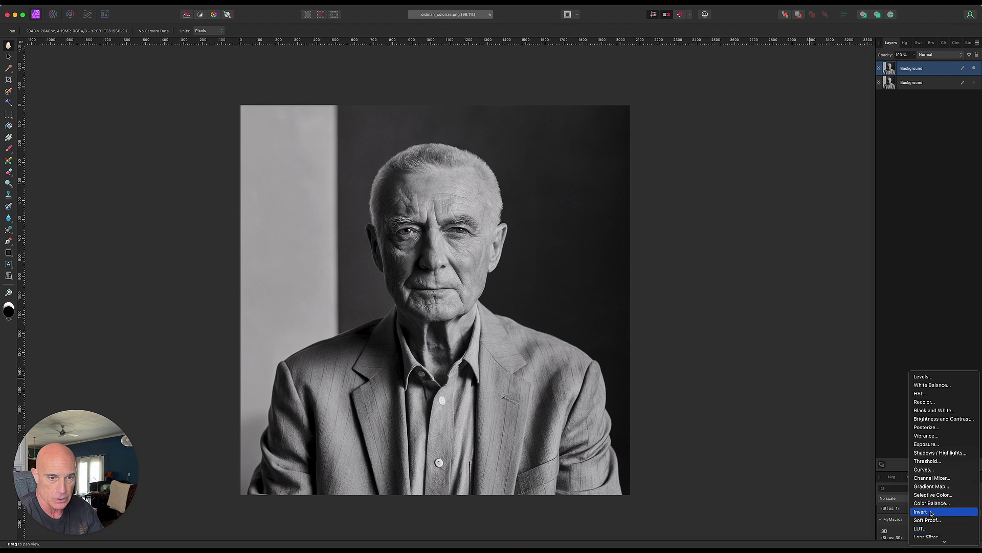
pyautogui.click(930, 487)
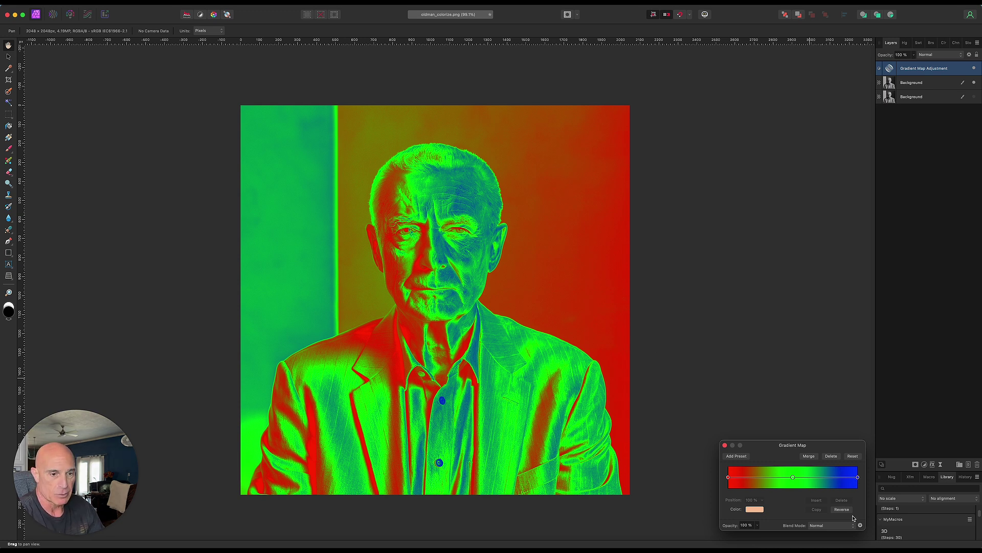
pyautogui.click(833, 456)
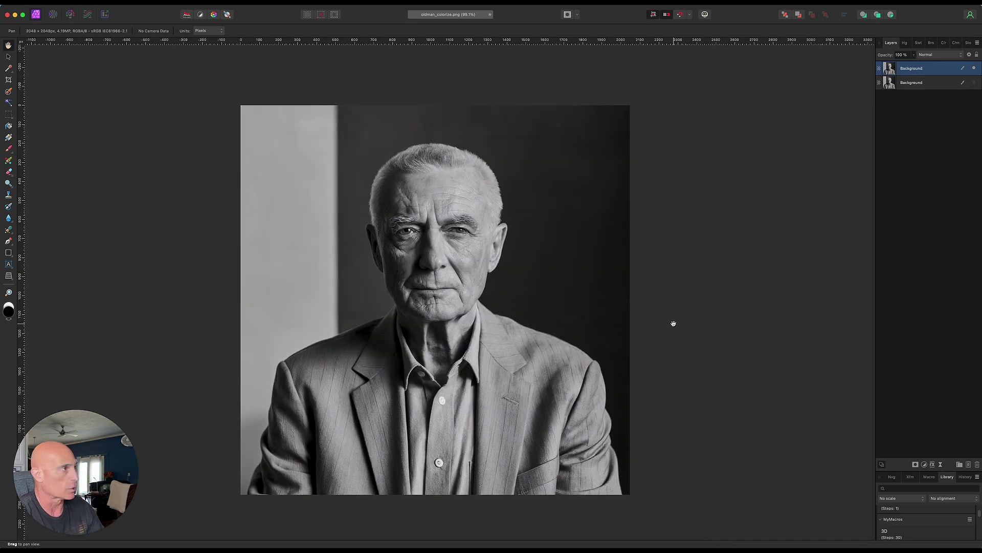
# Place the newskin.png swatch image in the upper-left corner of the portrait, scaled to about 65%.
pyautogui.click(72, 5)
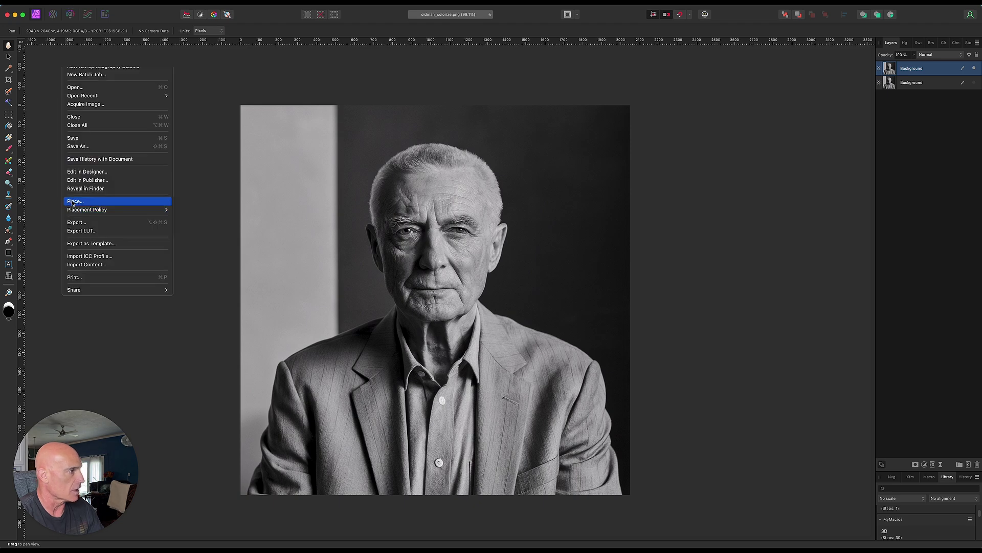
pyautogui.click(73, 201)
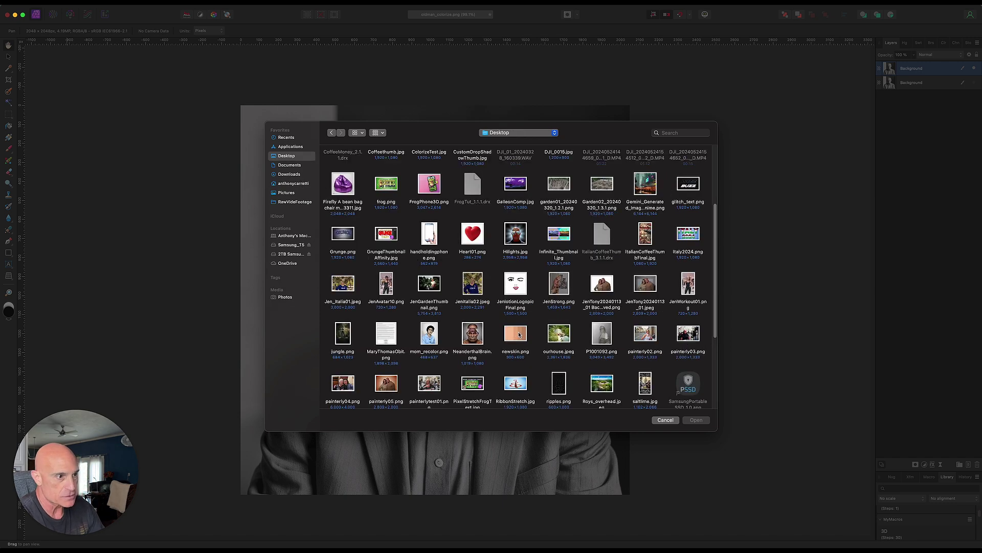
pyautogui.click(520, 334)
pyautogui.click(697, 420)
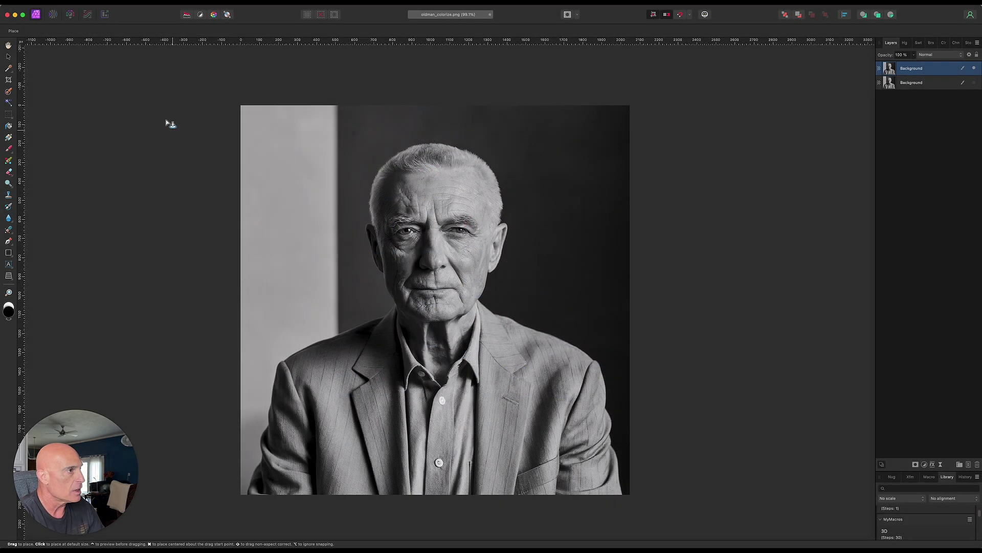
pyautogui.moveTo(241, 105); pyautogui.dragTo(328, 211)
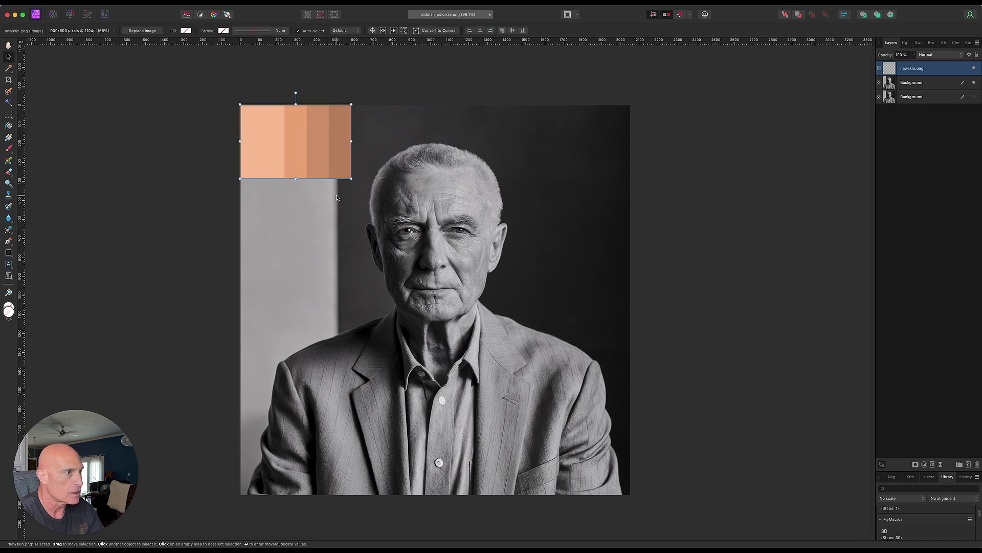
# Add a Gradient Map adjustment directly above the duplicated Background layer and open the color of its first stop.
pyautogui.click(941, 84)
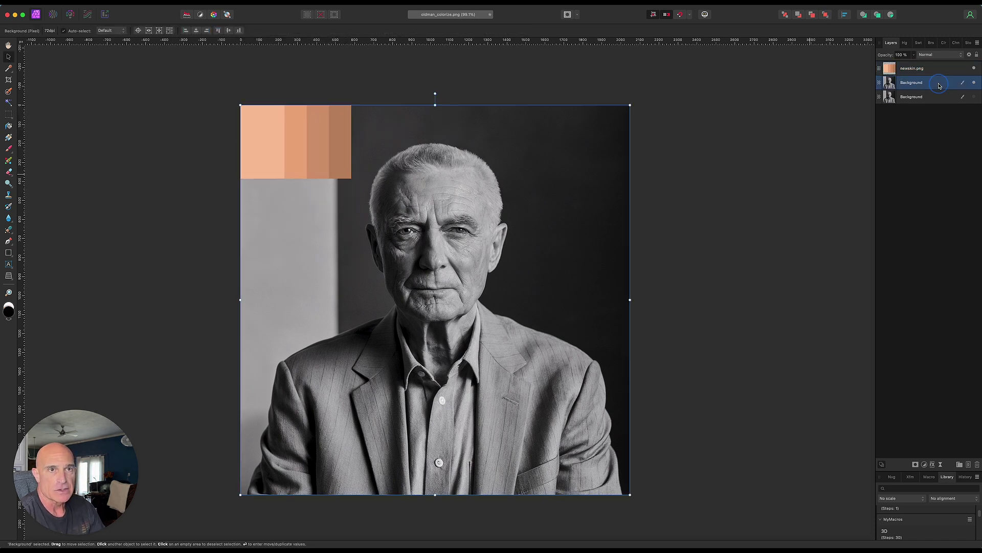
pyautogui.click(925, 465)
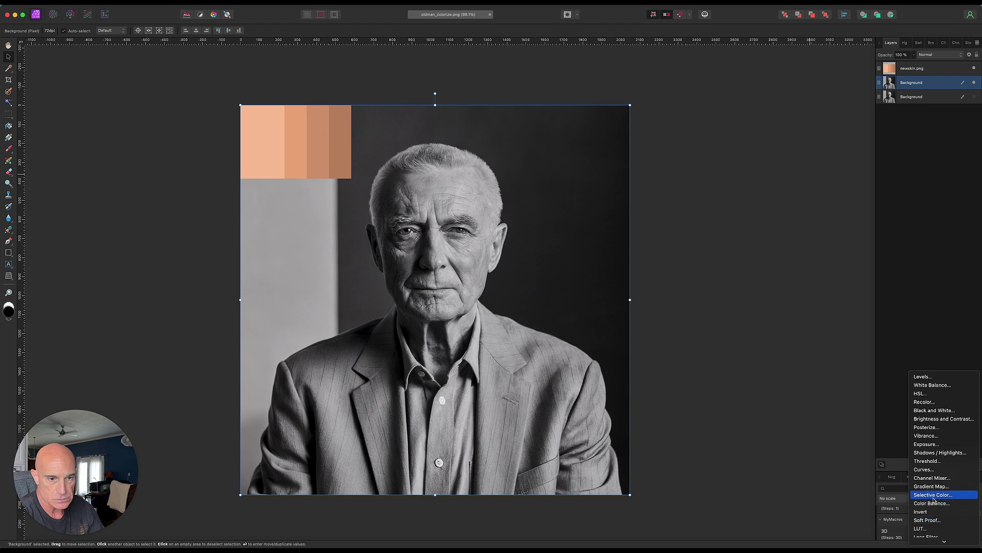
pyautogui.click(931, 489)
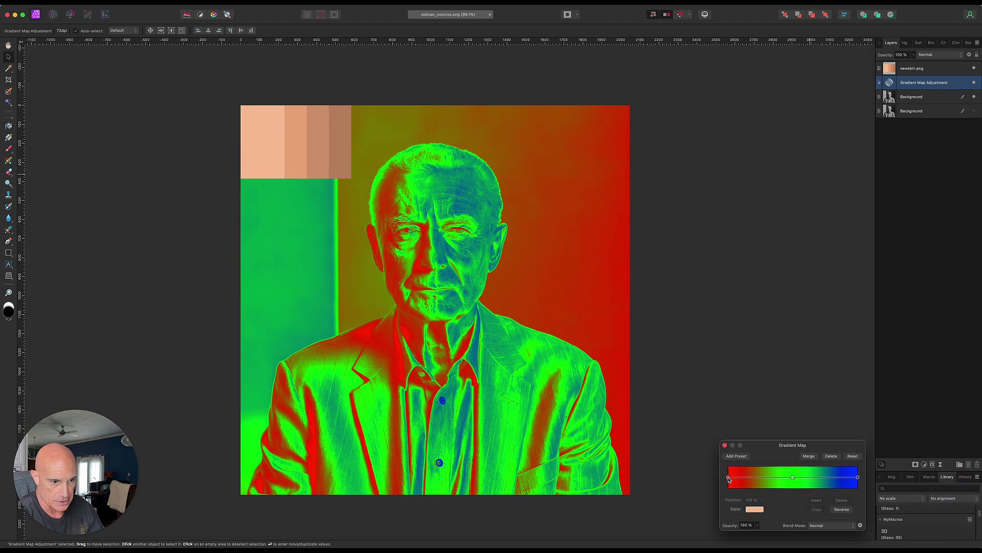
pyautogui.click(729, 478)
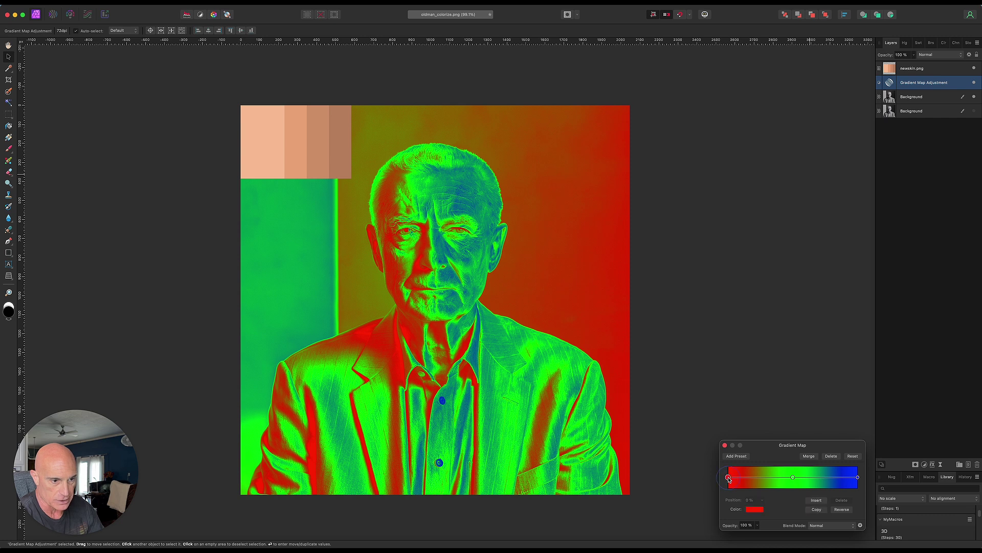
pyautogui.click(755, 510)
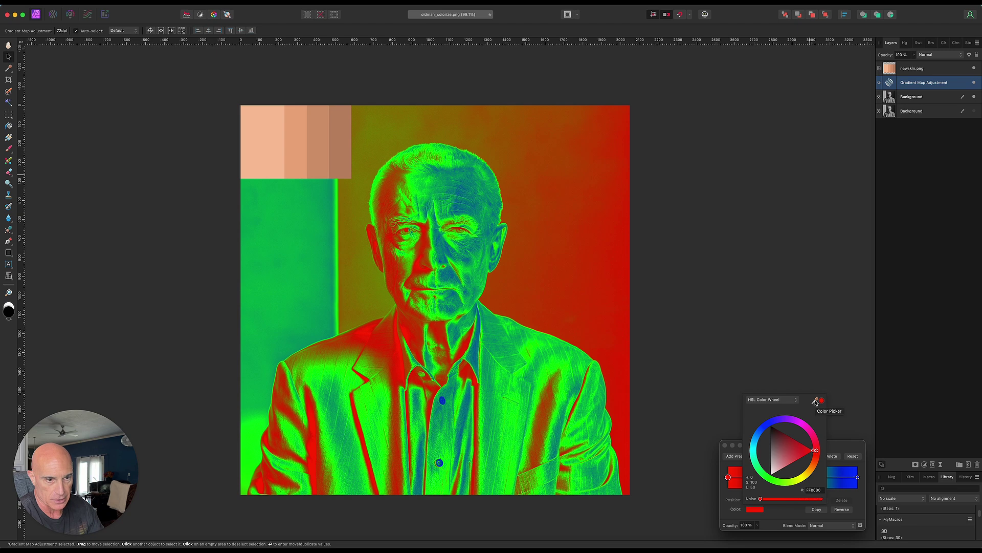
pyautogui.moveTo(815, 401); pyautogui.dragTo(602, 279)
pyautogui.hotkey('ctrl', 'Up')
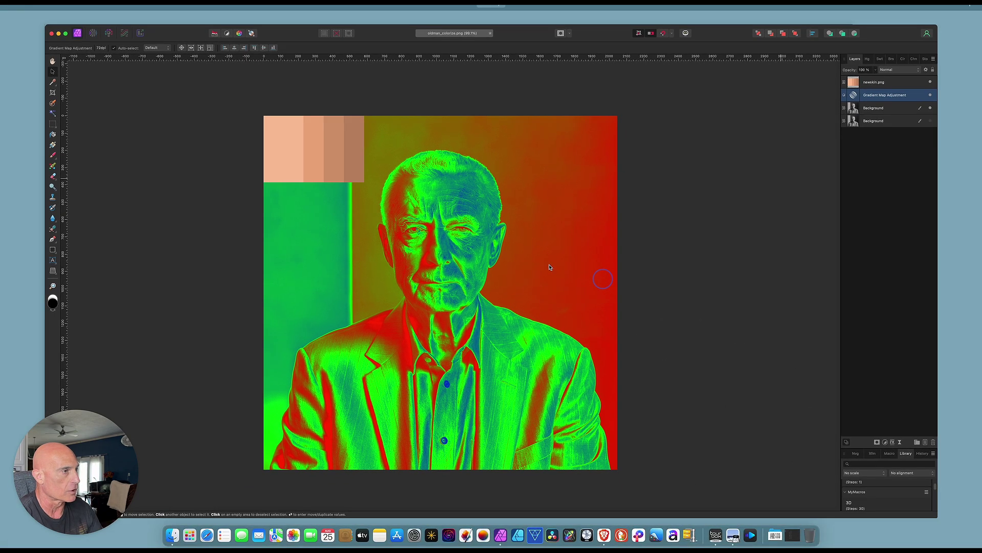
pyautogui.click(714, 379)
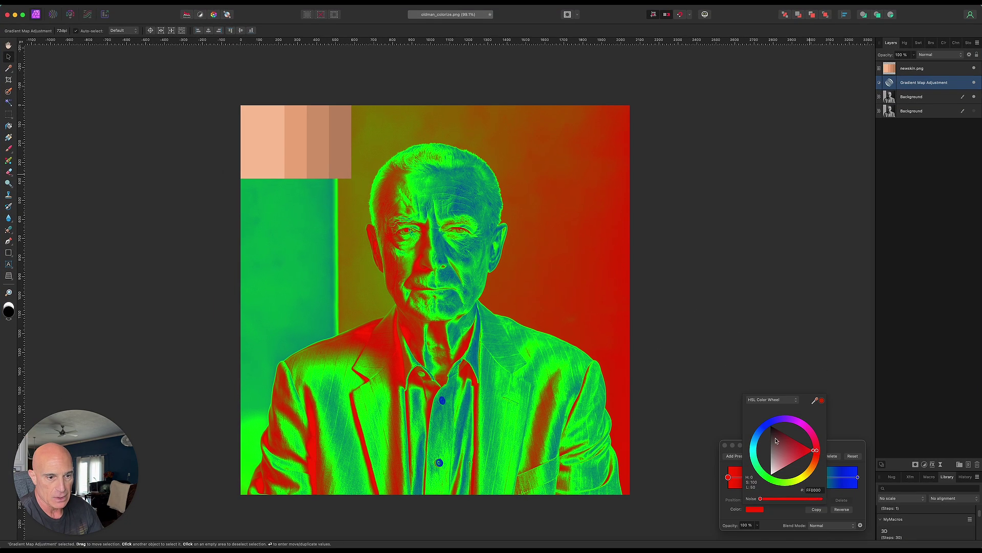
# Set the gradient's first stop to the darkest skin tone, sampled from the newskin.png swatches.
pyautogui.moveTo(816, 401); pyautogui.dragTo(341, 143)
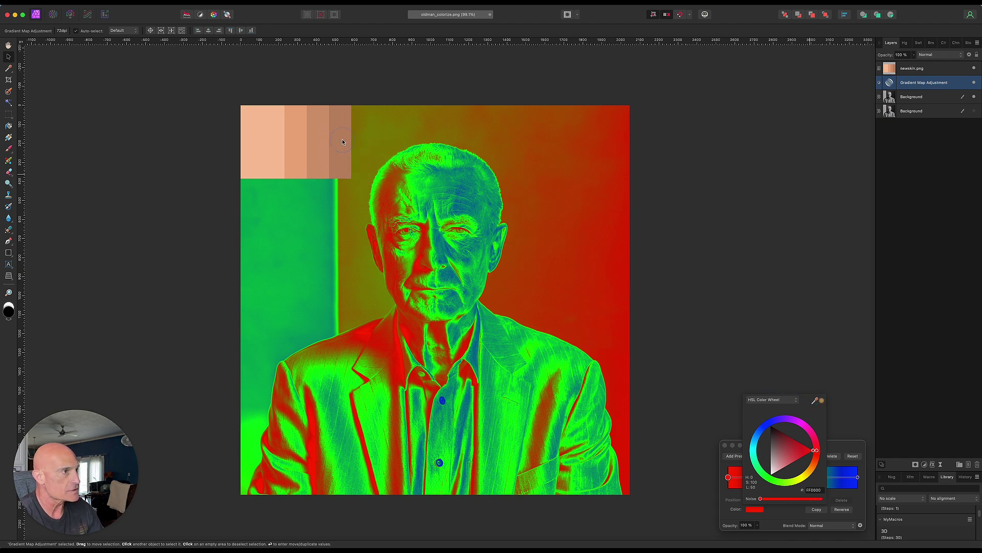
pyautogui.click(822, 401)
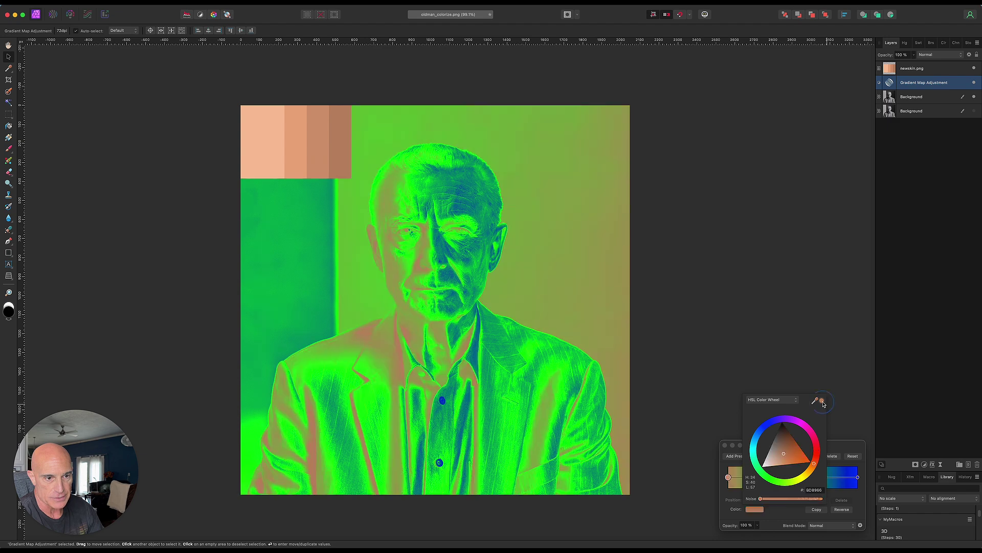
pyautogui.click(785, 512)
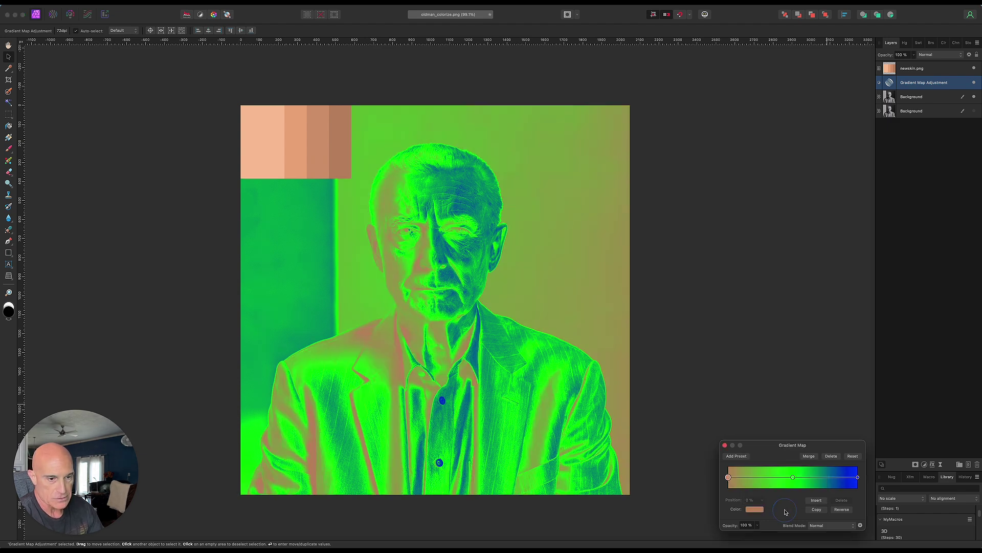
# Insert a gradient stop at 25% and give it the second-darkest skin tone sampled from the swatches.
pyautogui.click(817, 501)
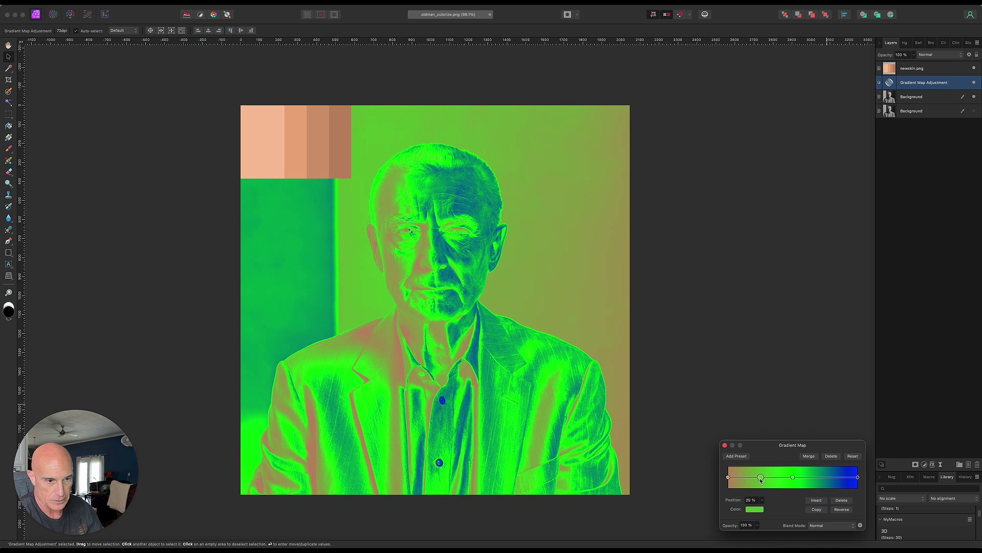
pyautogui.click(753, 510)
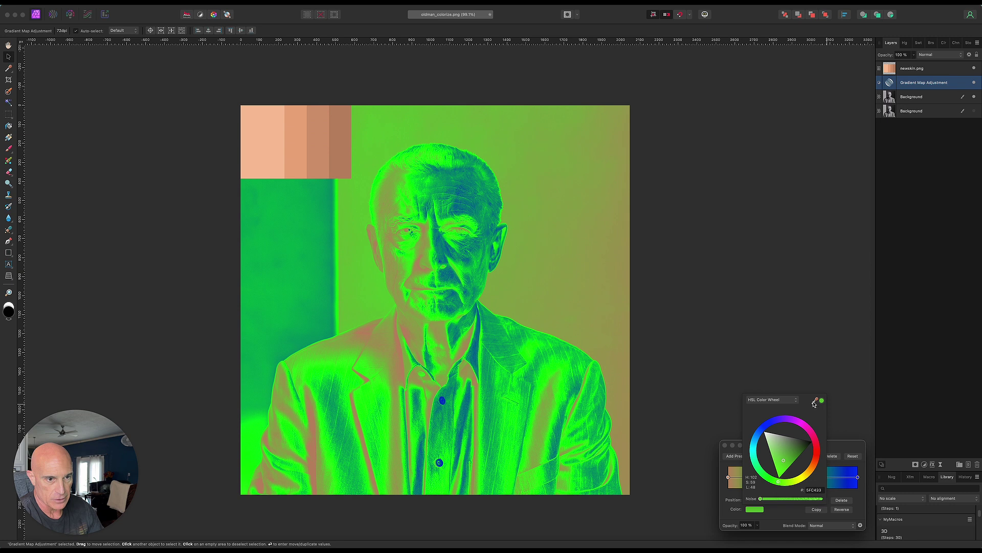
pyautogui.click(816, 402)
pyautogui.moveTo(816, 402); pyautogui.dragTo(316, 161)
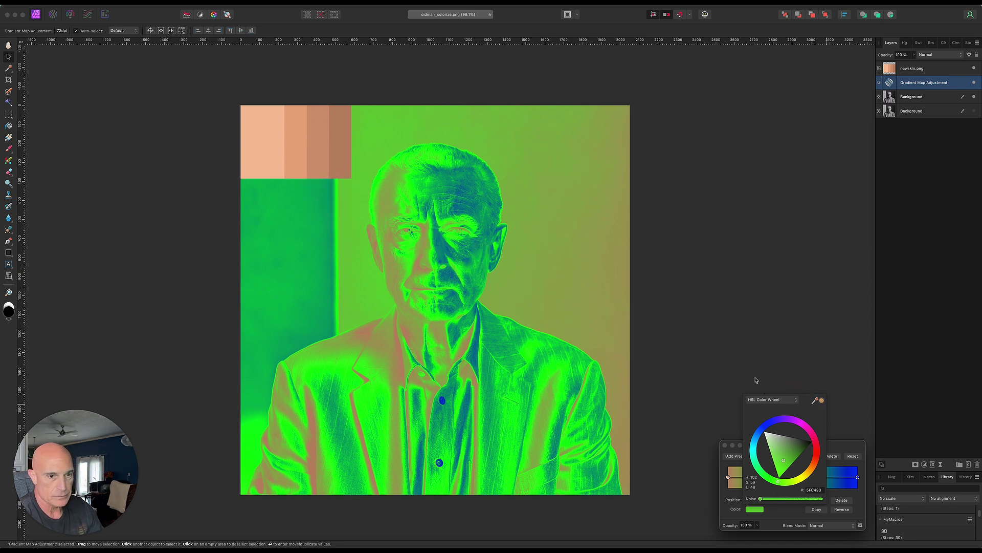
pyautogui.click(822, 402)
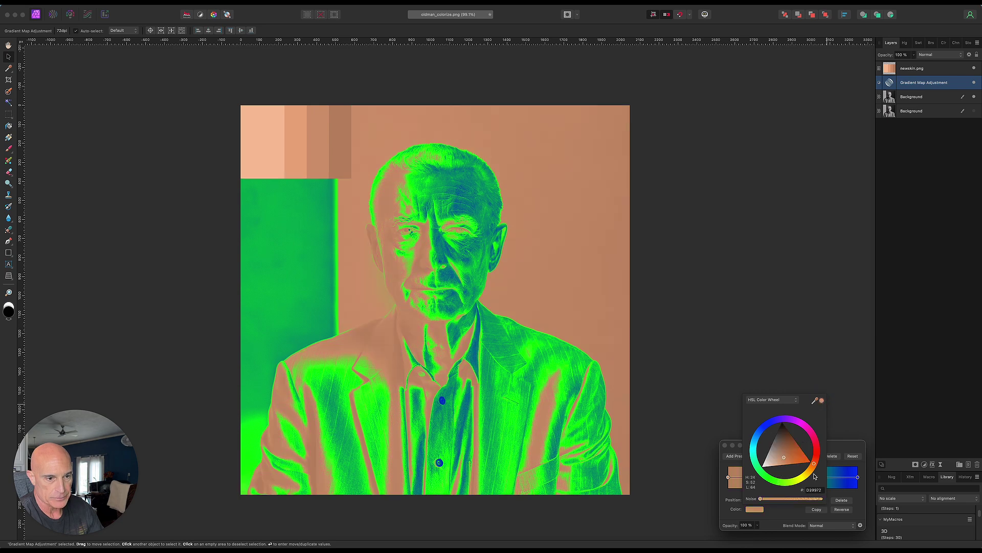
pyautogui.click(780, 514)
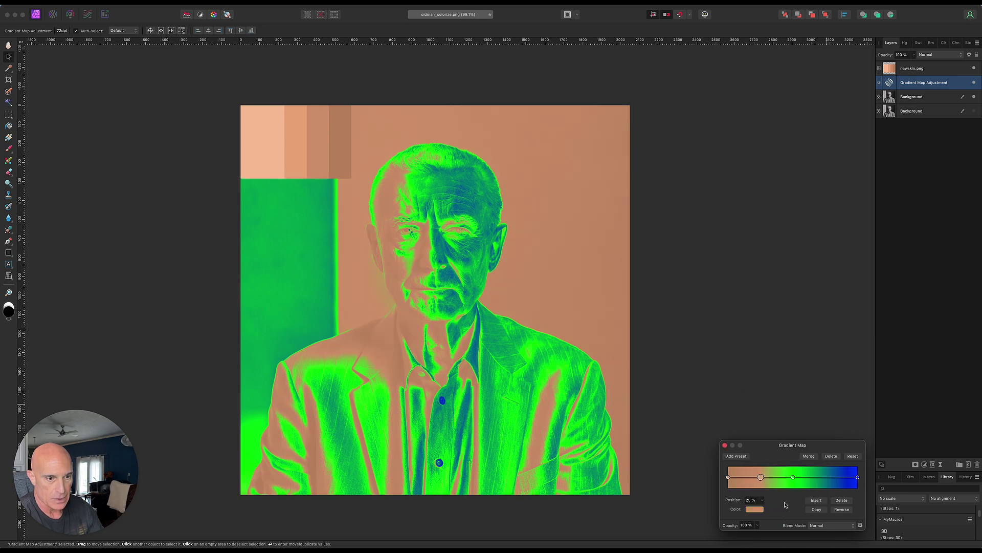
# Set the gradient's 50% stop to the third-darkest skin tone sampled from the swatches.
pyautogui.click(793, 478)
pyautogui.click(756, 509)
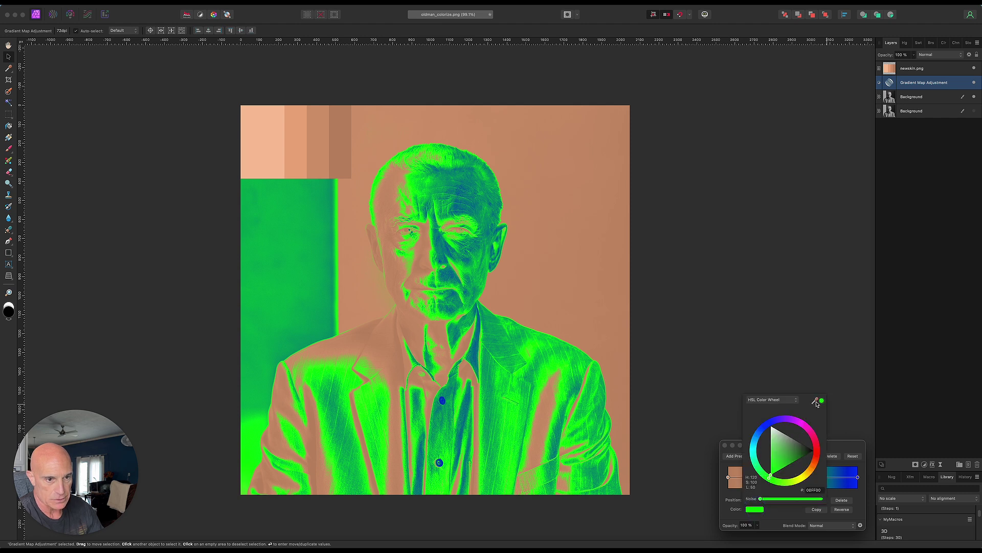
pyautogui.moveTo(816, 402); pyautogui.dragTo(298, 168)
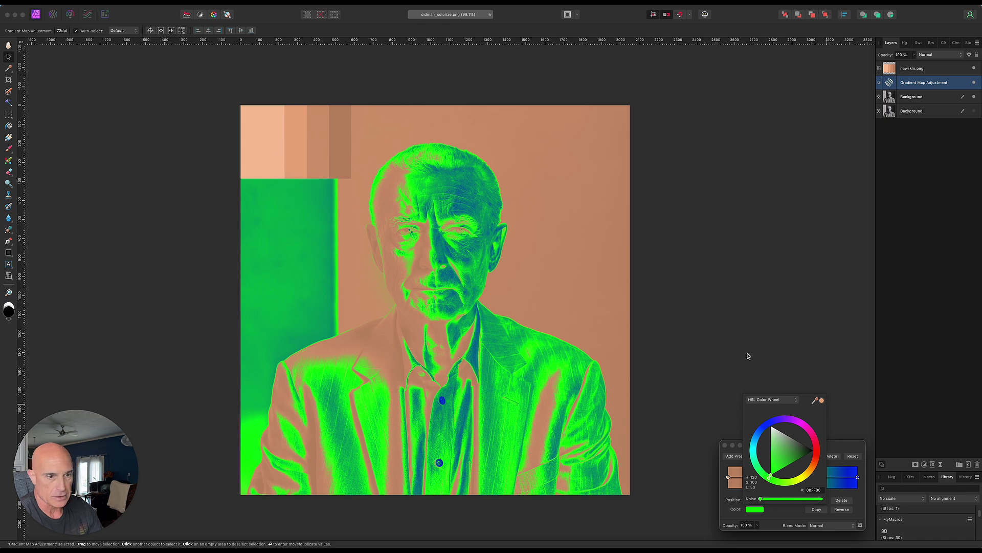
pyautogui.click(823, 402)
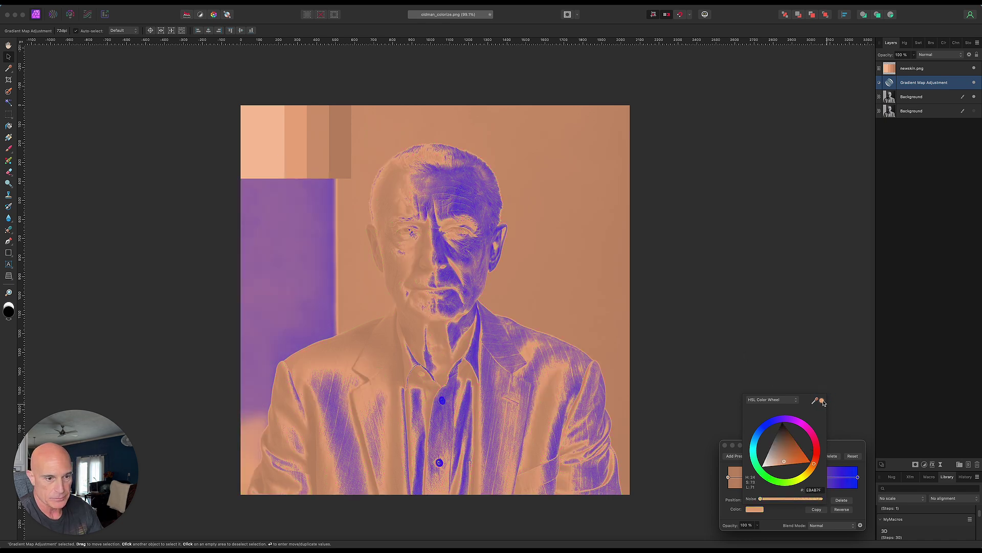
pyautogui.click(795, 511)
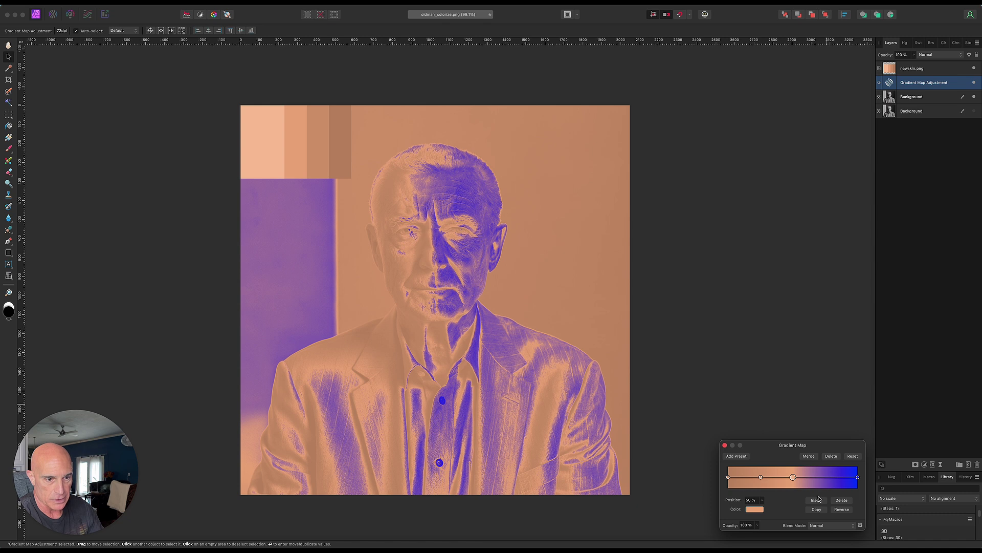
# Insert a gradient stop at 75% and give it a light skin tone sampled from the newskin.png swatches.
pyautogui.click(818, 501)
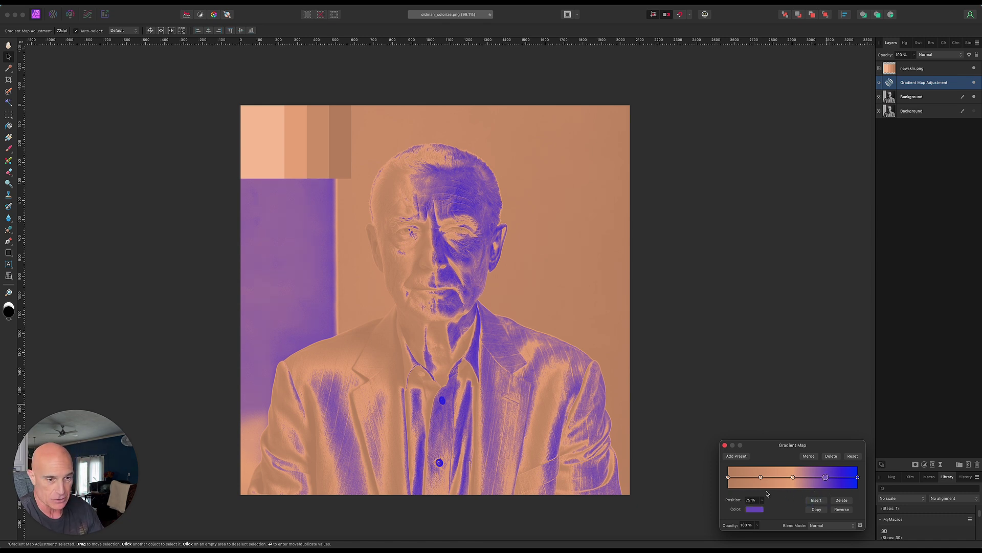
pyautogui.click(755, 510)
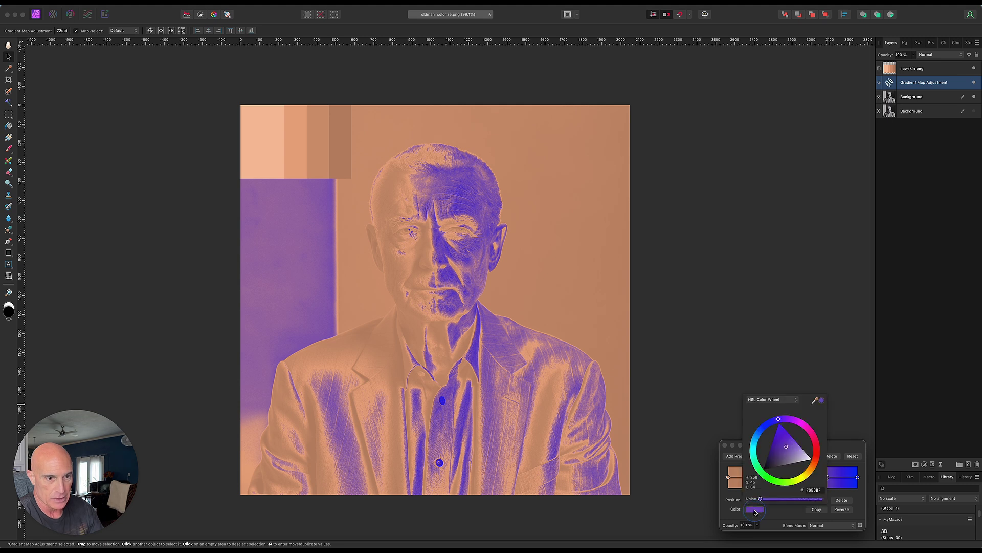
pyautogui.moveTo(817, 403); pyautogui.dragTo(274, 153)
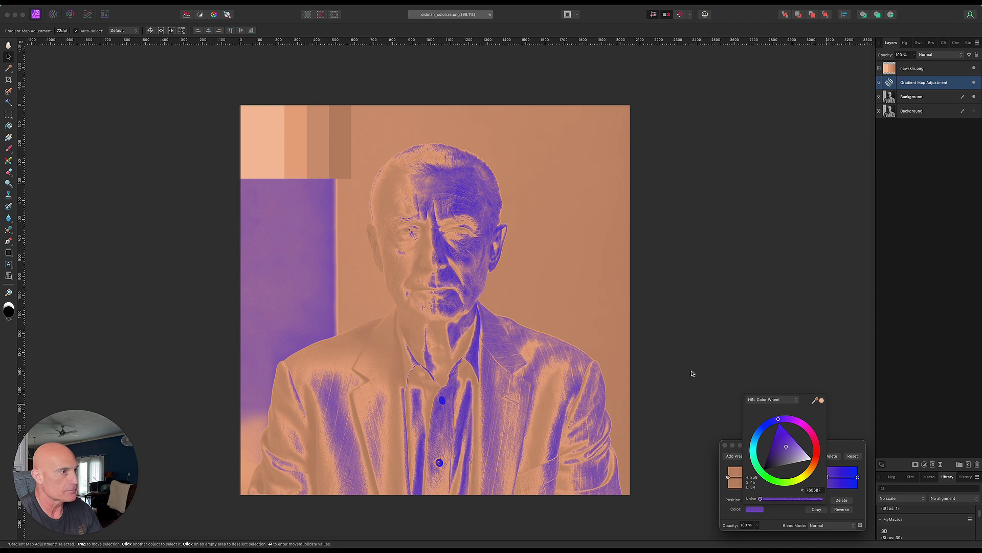
pyautogui.click(821, 400)
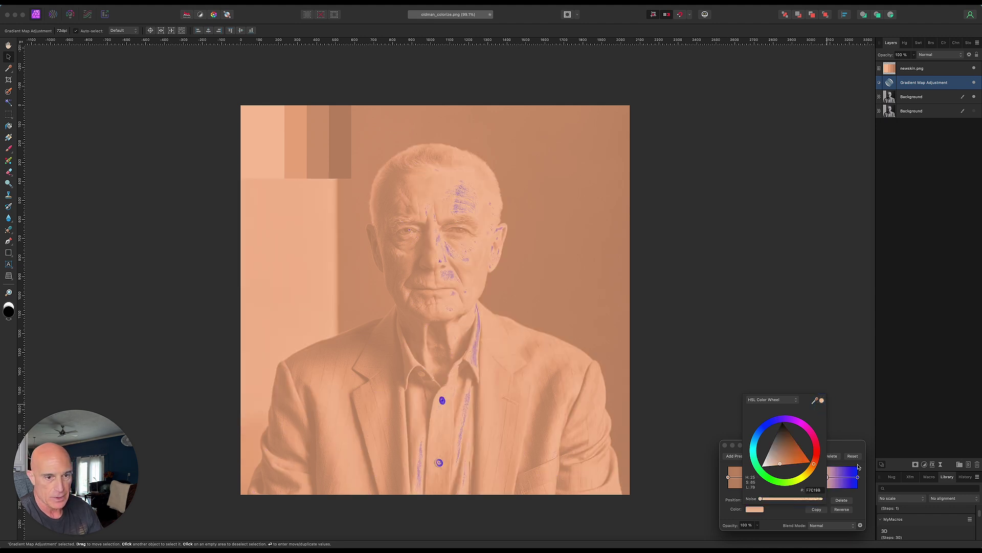
pyautogui.click(796, 507)
# Set the gradient's last stop to the lightest skin tone sampled from the swatches.
pyautogui.click(858, 478)
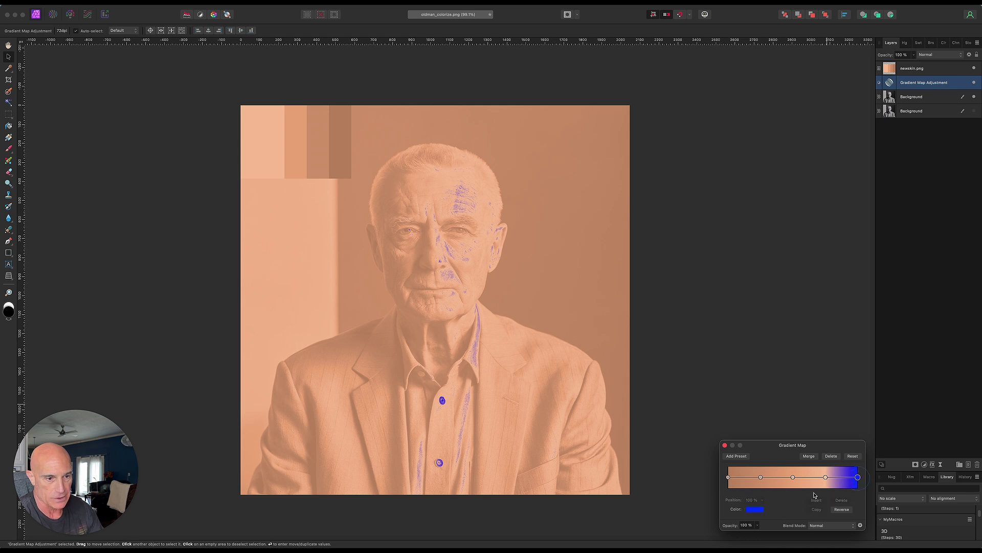
pyautogui.click(759, 509)
pyautogui.moveTo(816, 402); pyautogui.dragTo(253, 153)
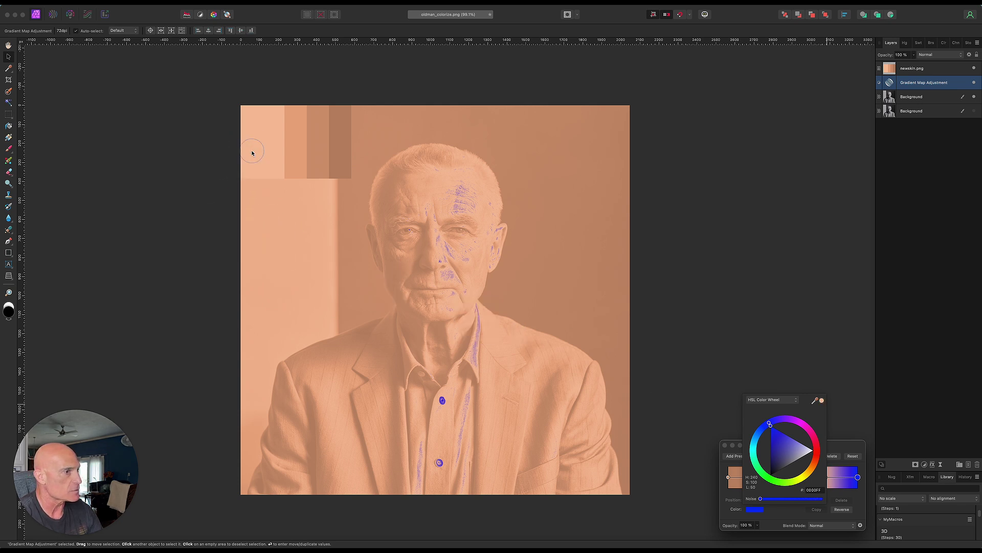
pyautogui.click(822, 401)
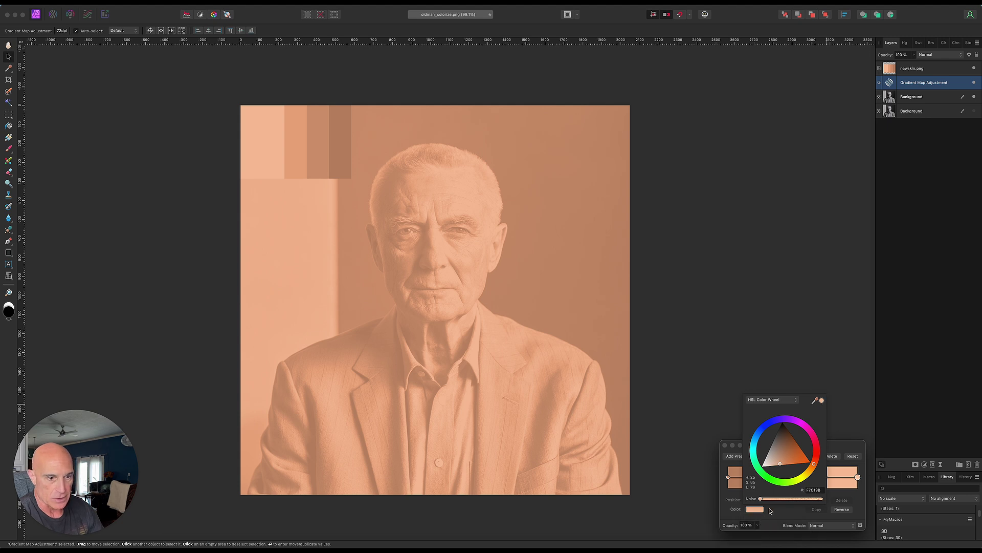
pyautogui.click(792, 512)
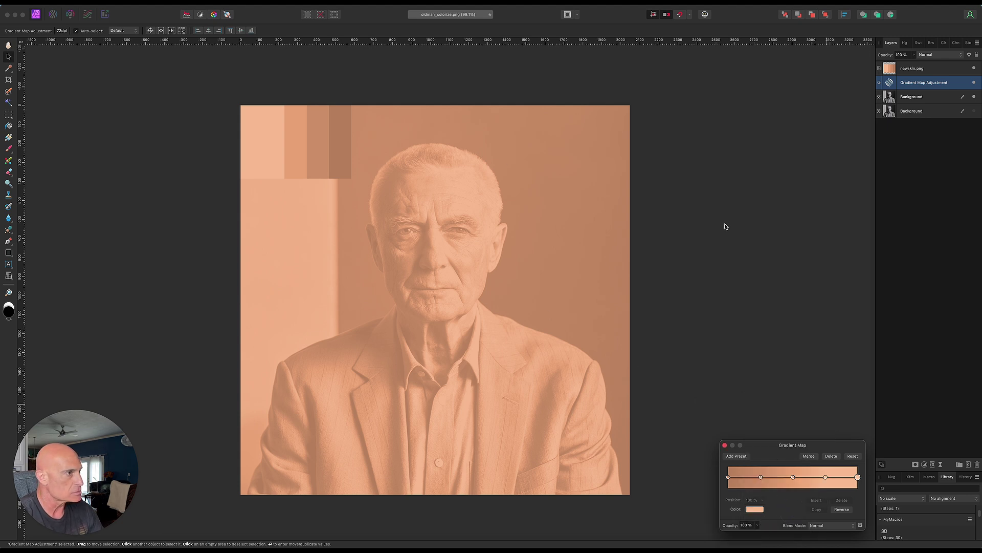
# Set the Gradient Map adjustment's blend mode to Soft Light and hide the newskin.png swatch layer.
pyautogui.click(932, 57)
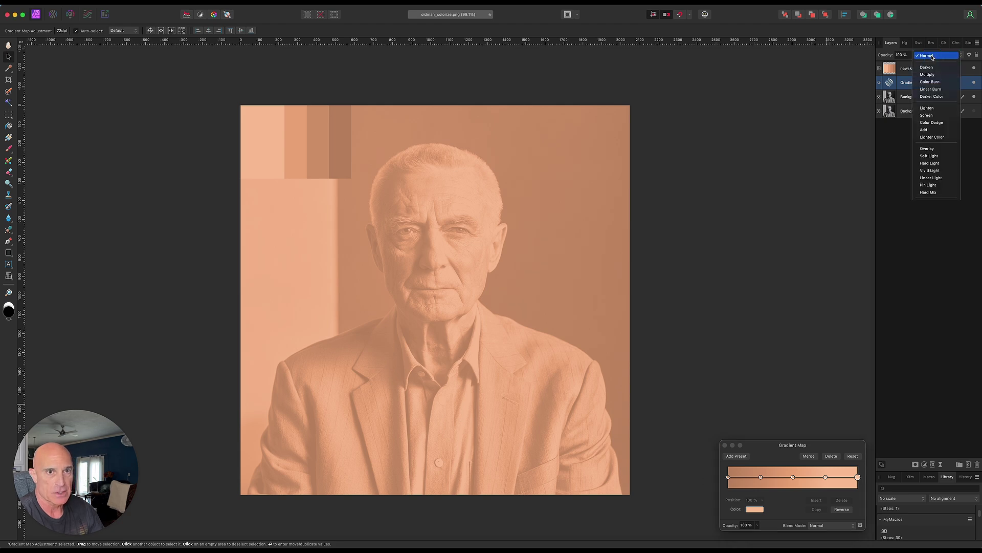
pyautogui.click(935, 156)
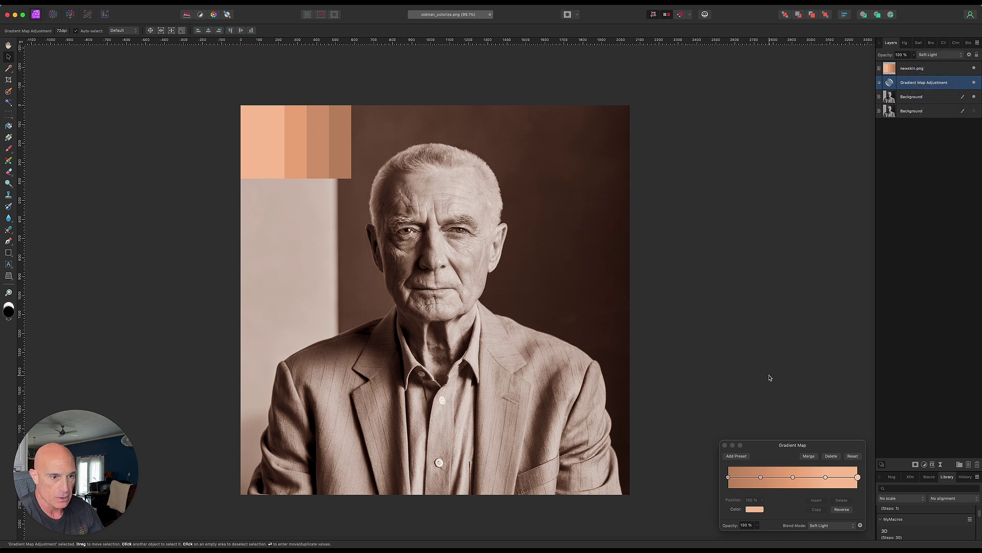
pyautogui.click(725, 444)
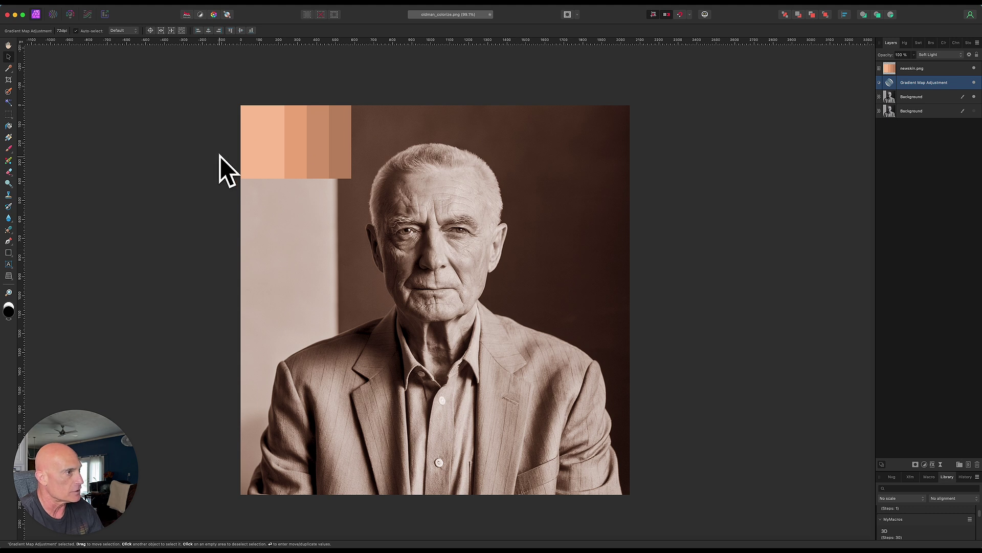
pyautogui.click(975, 69)
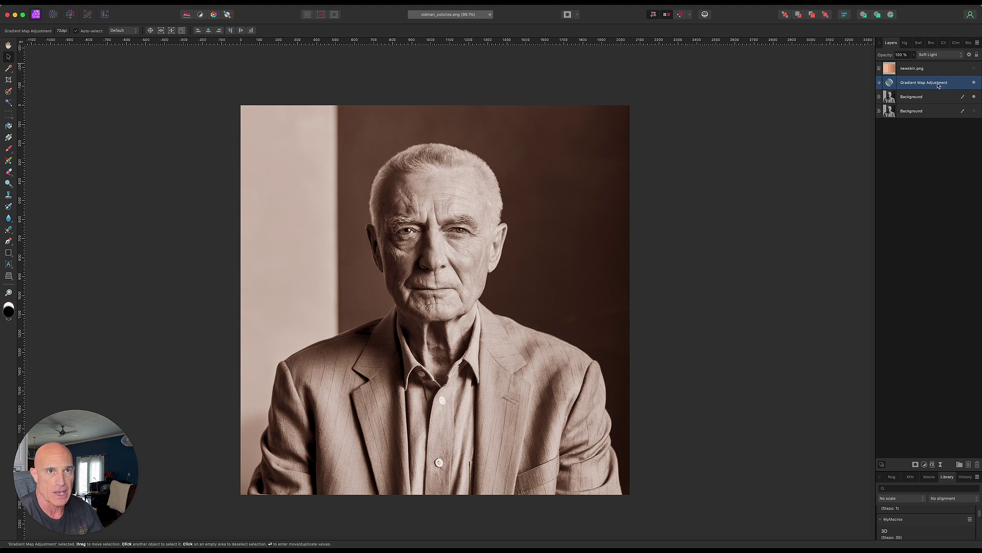
# Add a mask to the Gradient Map adjustment, invert it to black and deselect the layer.
pyautogui.click(916, 465)
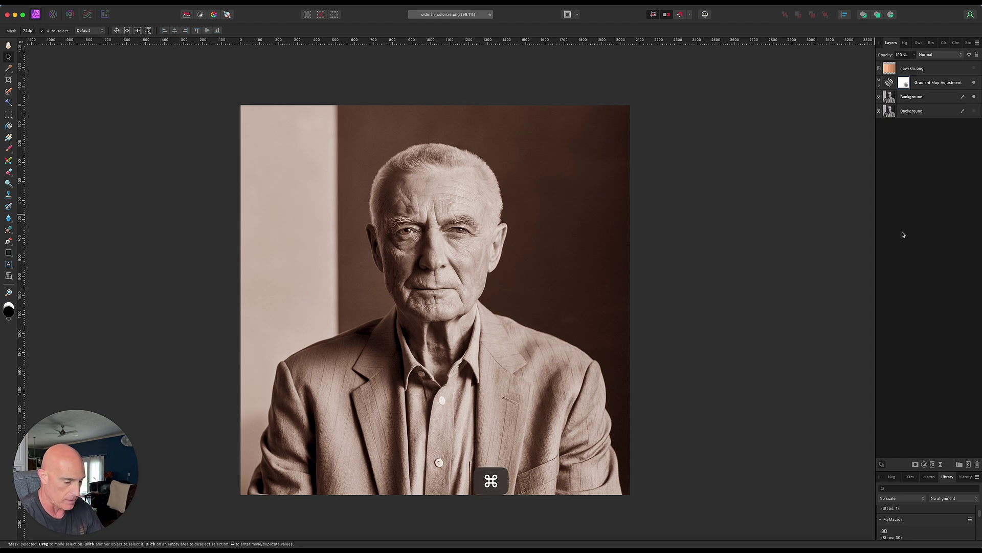
pyautogui.press('super+i')
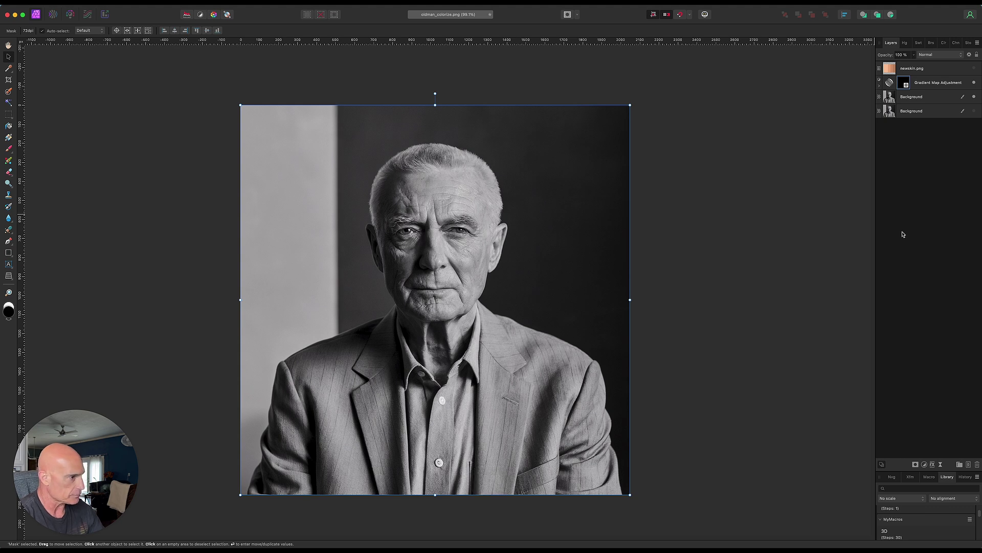
pyautogui.click(66, 147)
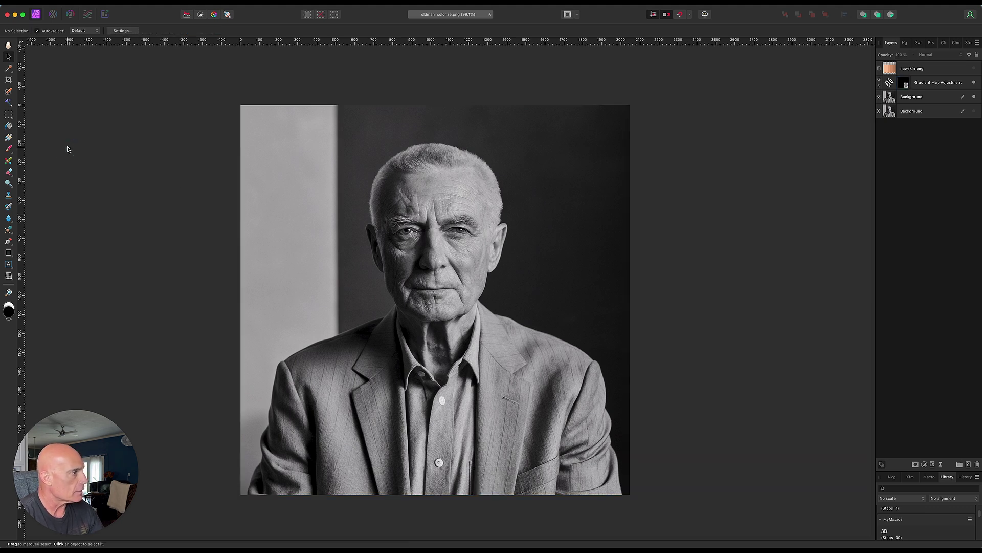
# Set up a white Paint Brush 457.6 px wide for painting on the Gradient Map adjustment's mask.
pyautogui.press('x')
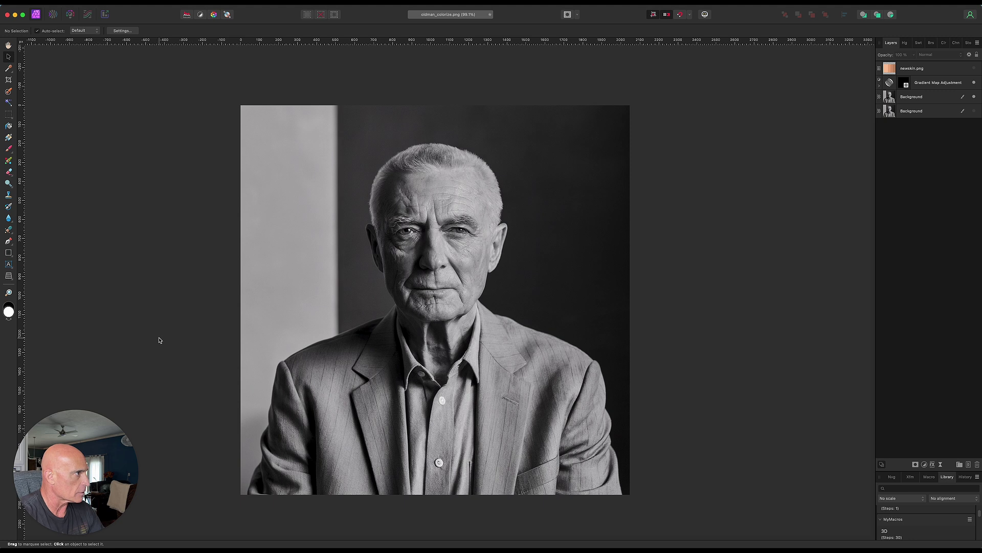
pyautogui.click(9, 150)
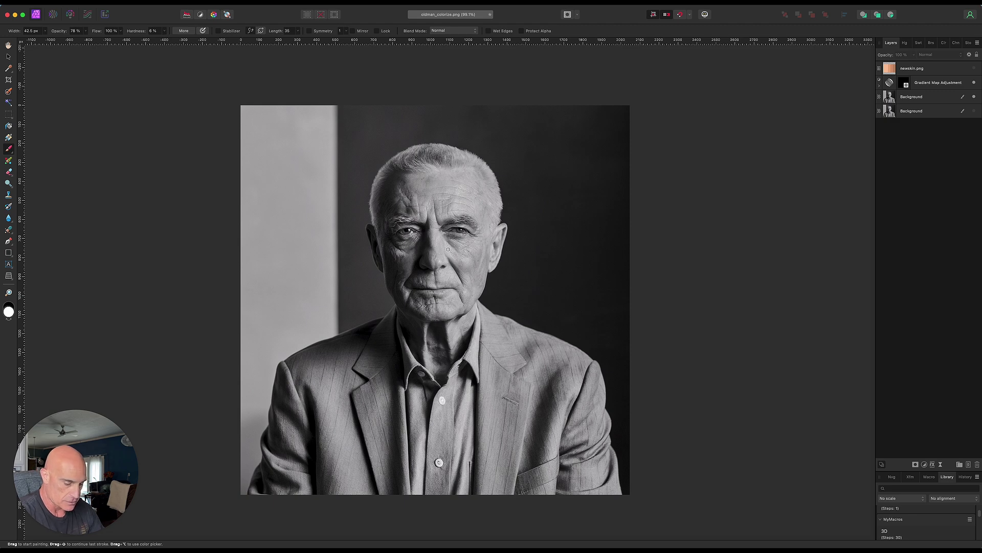
pyautogui.scroll(5, 448, 249)
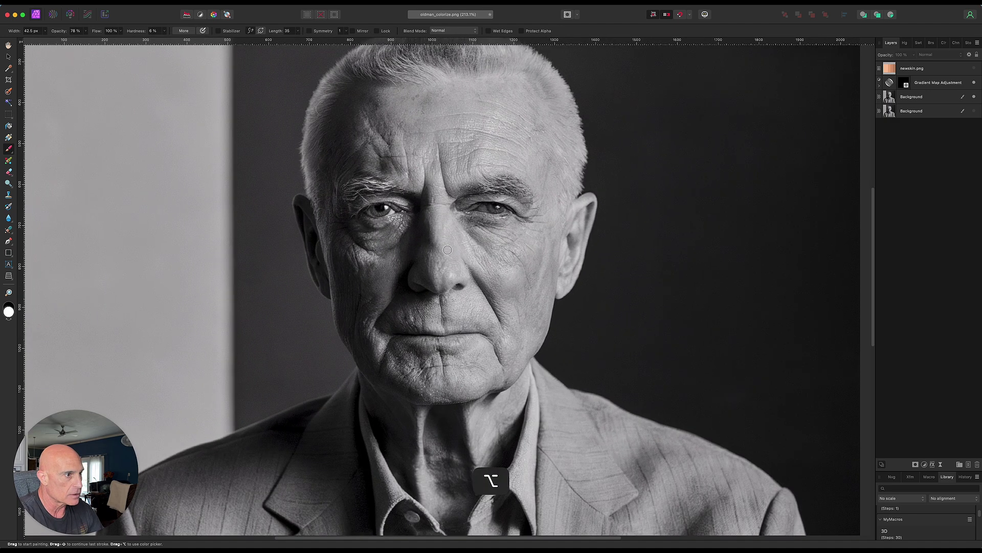
pyautogui.click(905, 84)
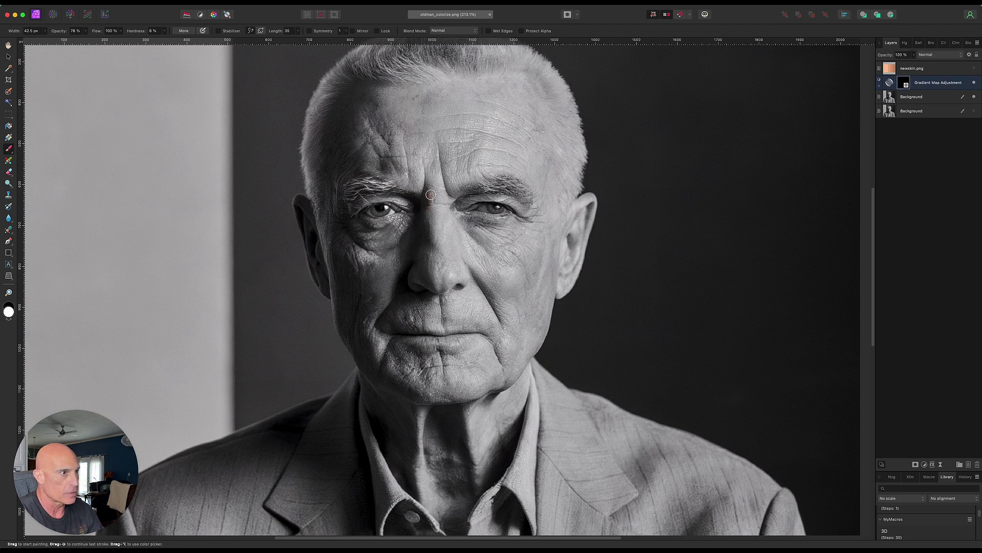
pyautogui.press(']')
pyautogui.press(']')
pyautogui.press(']')
pyautogui.press(']')
pyautogui.press(']')
pyautogui.press(']')
pyautogui.press(']')
pyautogui.press(']')
pyautogui.press(']')
pyautogui.press(']')
pyautogui.press(']')
pyautogui.press(']')
pyautogui.press(']')
pyautogui.press(']')
pyautogui.press(']')
pyautogui.press(']')
pyautogui.press(']')
pyautogui.press(']')
pyautogui.press(']')
pyautogui.press(']')
pyautogui.press(']')
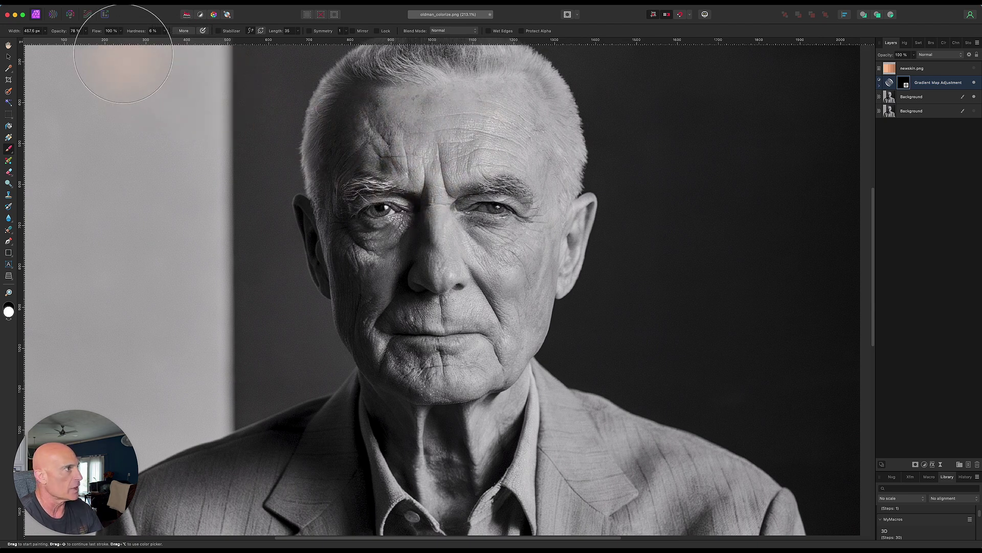
# Set the brush opacity to 100% and its hardness to 37%.
pyautogui.click(86, 32)
pyautogui.moveTo(85, 39); pyautogui.dragTo(102, 39)
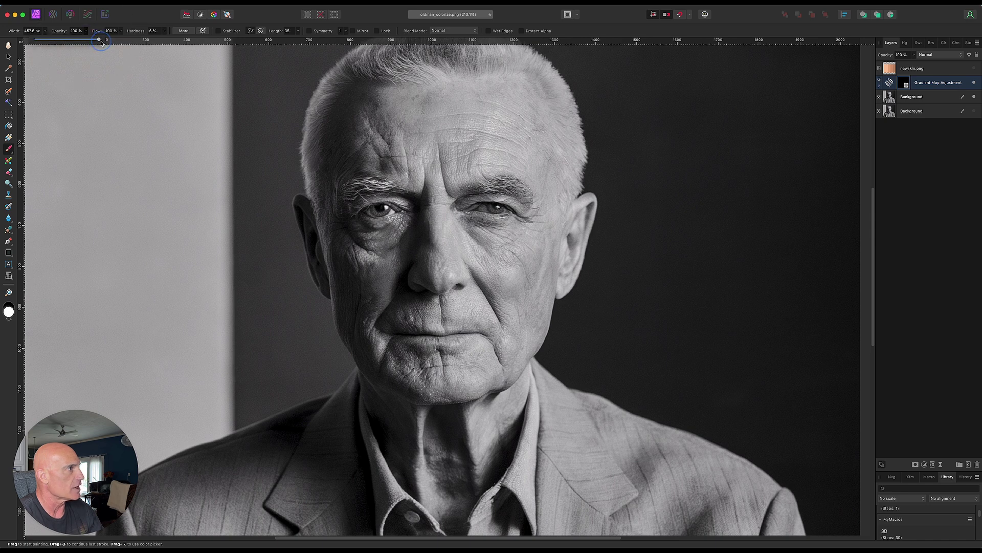
pyautogui.click(164, 32)
pyautogui.moveTo(164, 39); pyautogui.dragTo(183, 41)
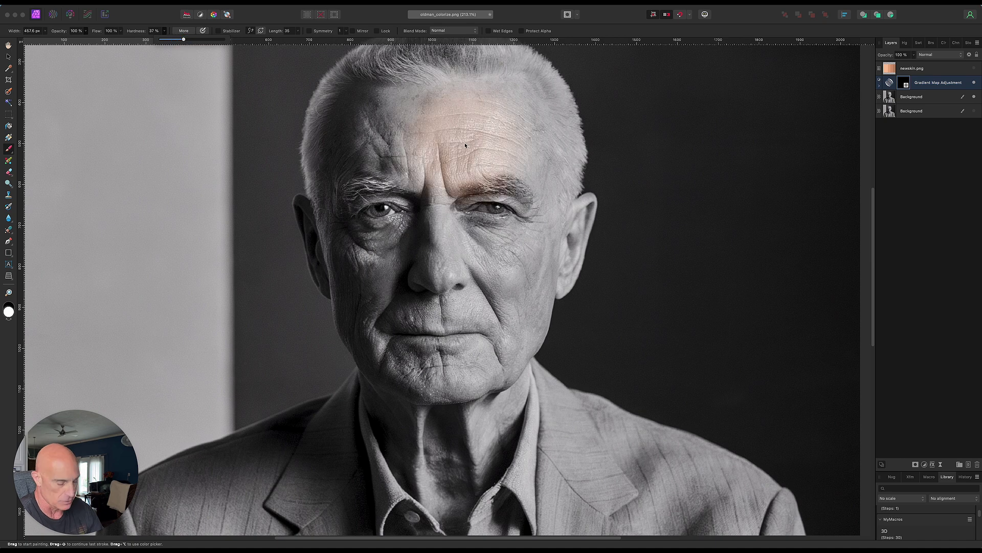
# Paint white on the mask over the forehead, nose, cheeks and jaw, reducing the brush to 172.8 px after the first forehead dab.
pyautogui.scroll(5, 463, 145)
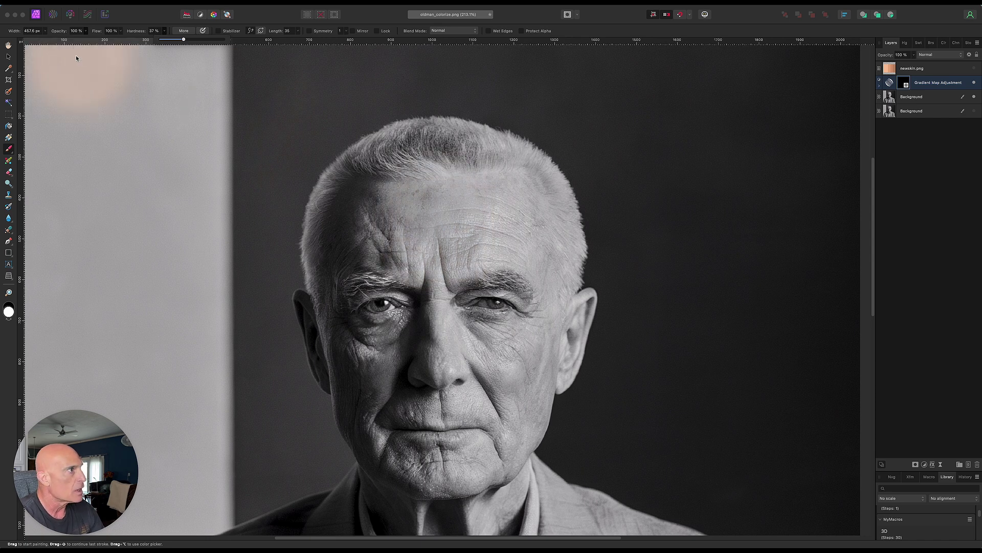
pyautogui.click(483, 228)
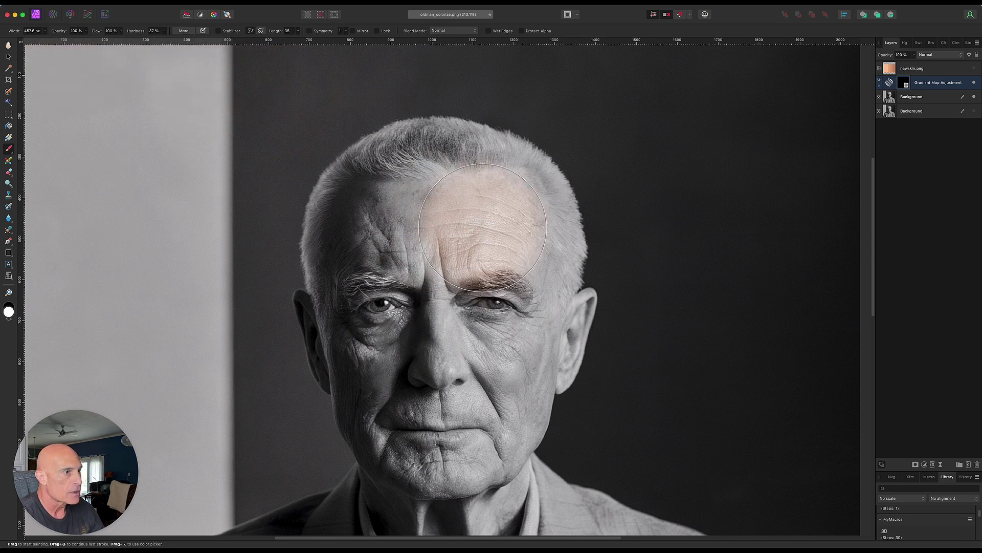
pyautogui.press('[')
pyautogui.press('[')
pyautogui.press('[')
pyautogui.press('[')
pyautogui.press('[')
pyautogui.press('[')
pyautogui.press('[')
pyautogui.press('[')
pyautogui.press('[')
pyautogui.press('[')
pyautogui.press('[')
pyautogui.press('[')
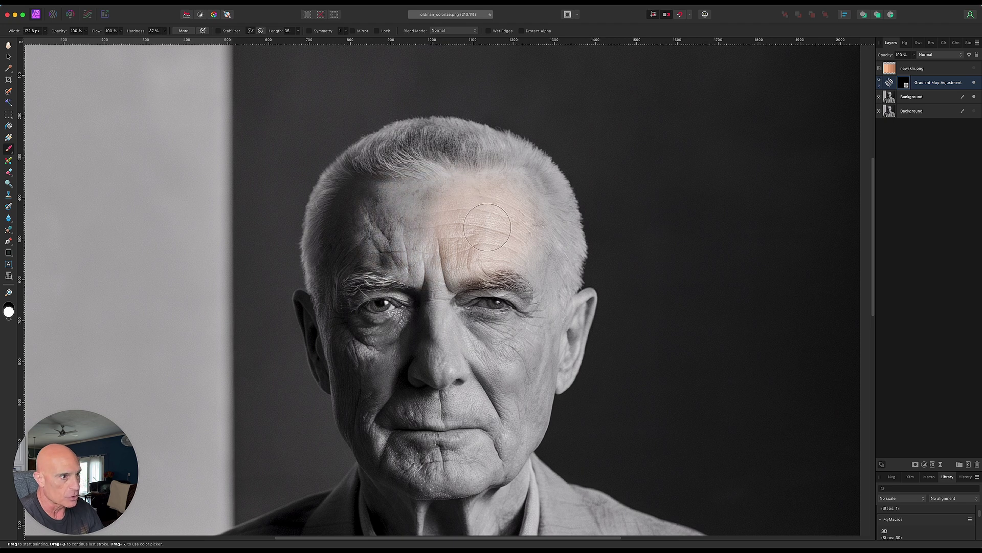
pyautogui.moveTo(539, 268)
pyautogui.mouseDown()
pyautogui.moveTo(550, 305)
pyautogui.moveTo(534, 197)
pyautogui.moveTo(527, 186)
pyautogui.moveTo(475, 176)
pyautogui.moveTo(385, 182)
pyautogui.moveTo(340, 260)
pyautogui.moveTo(407, 270)
pyautogui.moveTo(441, 263)
pyautogui.moveTo(443, 244)
pyautogui.moveTo(475, 232)
pyautogui.moveTo(450, 217)
pyautogui.moveTo(385, 225)
pyautogui.moveTo(440, 202)
pyautogui.moveTo(478, 252)
pyautogui.moveTo(527, 282)
pyautogui.moveTo(478, 271)
pyautogui.moveTo(410, 292)
pyautogui.moveTo(518, 285)
pyautogui.moveTo(552, 330)
pyautogui.moveTo(527, 204)
pyautogui.moveTo(497, 172)
pyautogui.moveTo(397, 192)
pyautogui.moveTo(366, 212)
pyautogui.moveTo(345, 244)
pyautogui.moveTo(363, 196)
pyautogui.moveTo(327, 308)
pyautogui.moveTo(348, 350)
pyautogui.moveTo(373, 351)
pyautogui.moveTo(359, 336)
pyautogui.moveTo(392, 333)
pyautogui.moveTo(429, 299)
pyautogui.moveTo(437, 348)
pyautogui.moveTo(437, 328)
pyautogui.moveTo(456, 350)
pyautogui.moveTo(511, 351)
pyautogui.moveTo(524, 338)
pyautogui.moveTo(525, 325)
pyautogui.moveTo(474, 326)
pyautogui.moveTo(446, 309)
pyautogui.moveTo(454, 291)
pyautogui.moveTo(456, 320)
pyautogui.moveTo(497, 321)
pyautogui.moveTo(456, 300)
pyautogui.mouseUp()
pyautogui.moveTo(394, 287); pyautogui.dragTo(342, 312)
pyautogui.moveTo(399, 353); pyautogui.dragTo(493, 366)
pyautogui.scroll(-3, 609, 248)
pyautogui.moveTo(578, 251); pyautogui.dragTo(519, 322)
pyautogui.press(']')
pyautogui.press(']')
pyautogui.press(']')
pyautogui.moveTo(528, 359)
pyautogui.mouseDown()
pyautogui.moveTo(358, 338)
pyautogui.moveTo(335, 283)
pyautogui.moveTo(391, 393)
pyautogui.moveTo(367, 353)
pyautogui.moveTo(522, 392)
pyautogui.mouseUp()
pyautogui.scroll(-3, 511, 394)
pyautogui.moveTo(504, 371)
pyautogui.mouseDown()
pyautogui.moveTo(456, 453)
pyautogui.moveTo(496, 351)
pyautogui.moveTo(417, 377)
pyautogui.moveTo(443, 396)
pyautogui.mouseUp()
# Reveal the skin tone on the neck and both ears by painting white on the mask with a smaller brush.
pyautogui.scroll(-2, 447, 393)
pyautogui.press('[')
pyautogui.press('[')
pyautogui.press('[')
pyautogui.moveTo(456, 455); pyautogui.dragTo(413, 400)
pyautogui.moveTo(379, 336); pyautogui.dragTo(386, 352)
pyautogui.moveTo(331, 210)
pyautogui.mouseDown()
pyautogui.moveTo(304, 126)
pyautogui.moveTo(324, 200)
pyautogui.mouseUp()
pyautogui.moveTo(324, 200); pyautogui.dragTo(301, 128)
pyautogui.moveTo(591, 124); pyautogui.dragTo(565, 208)
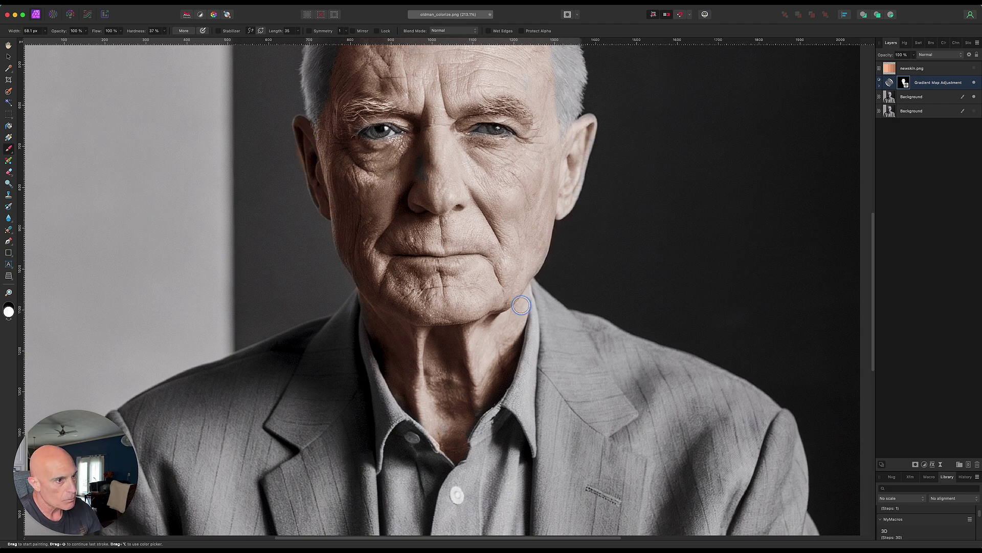
# Paint black on the mask along the outer edge of the ear on the image's left, and undo the stray dab on the face.
pyautogui.scroll(3, 486, 321)
pyautogui.scroll(3, 399, 179)
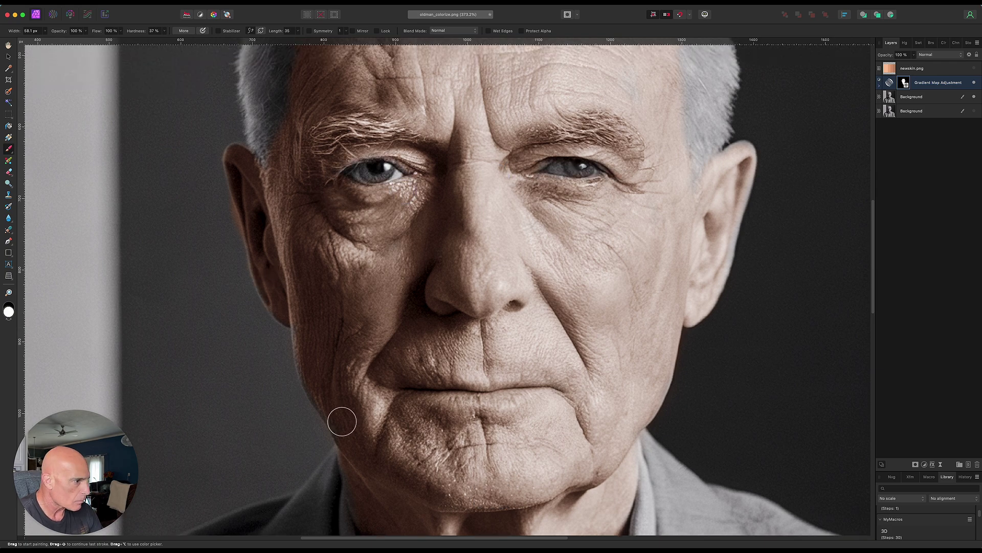
pyautogui.scroll(5, 325, 358)
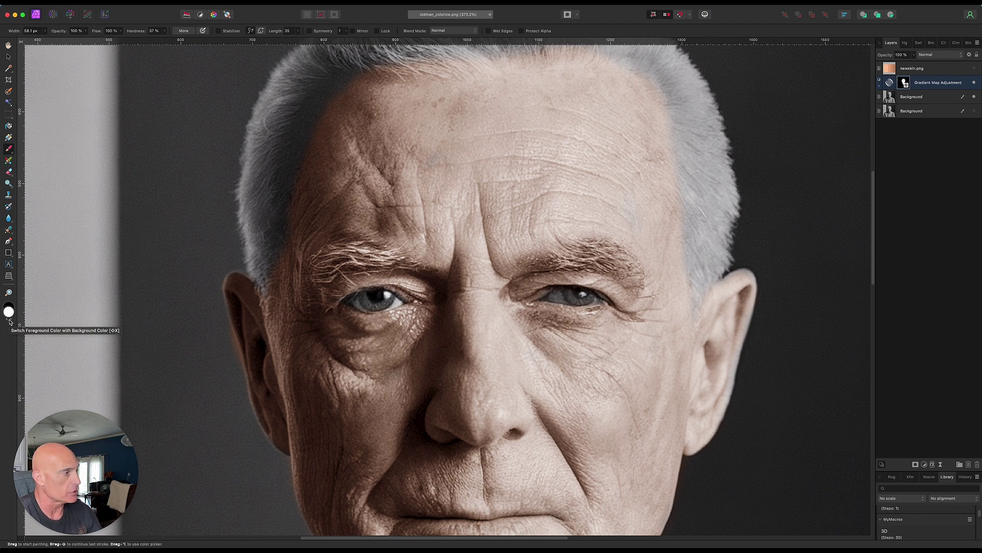
pyautogui.click(10, 321)
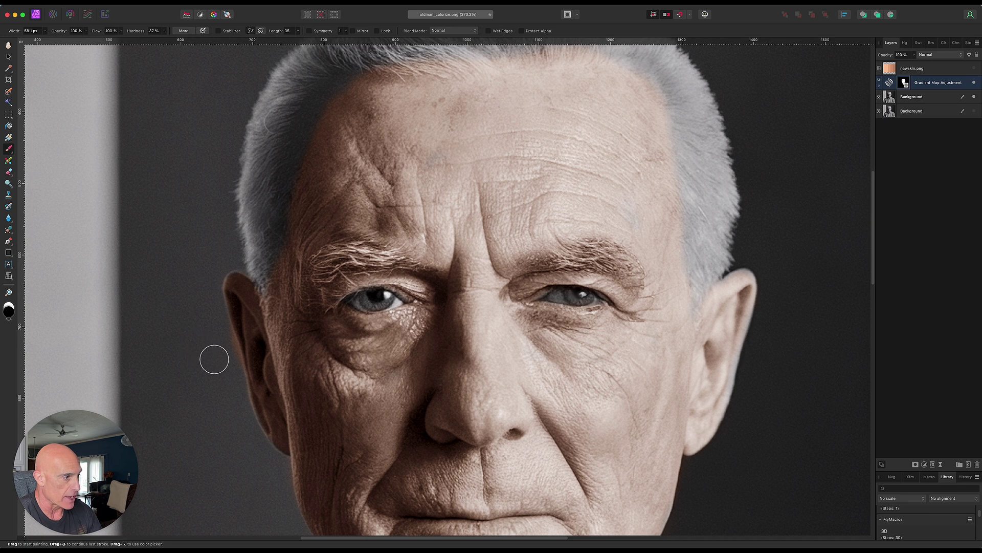
pyautogui.moveTo(226, 367)
pyautogui.mouseDown()
pyautogui.moveTo(218, 336)
pyautogui.moveTo(248, 436)
pyautogui.mouseUp()
pyautogui.click(507, 290)
pyautogui.press('super+z')
# Switch the brush back to white and touch up the mask over the ear on the image's right.
pyautogui.click(8, 318)
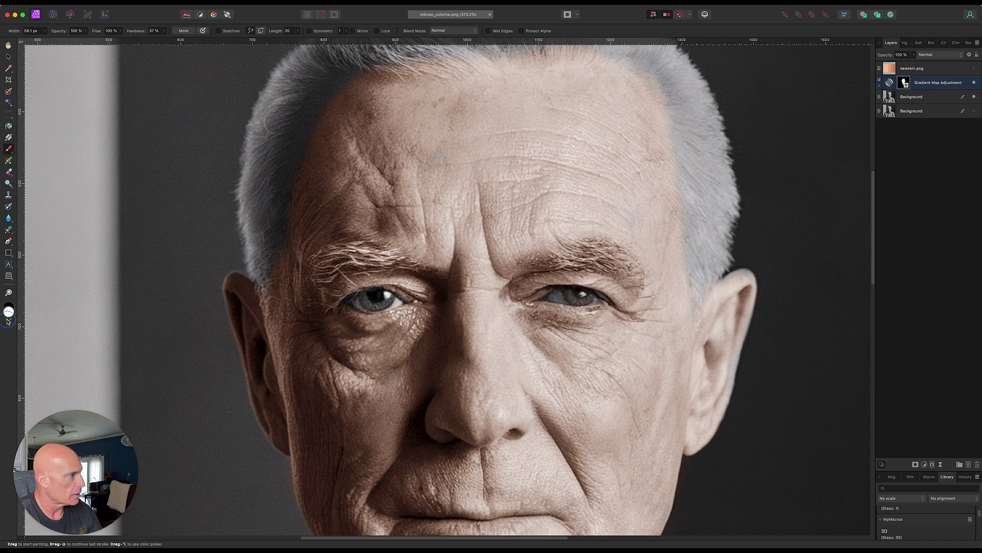
pyautogui.moveTo(718, 389); pyautogui.dragTo(727, 350)
pyautogui.moveTo(741, 282)
pyautogui.mouseDown()
pyautogui.moveTo(745, 306)
pyautogui.moveTo(712, 344)
pyautogui.mouseUp()
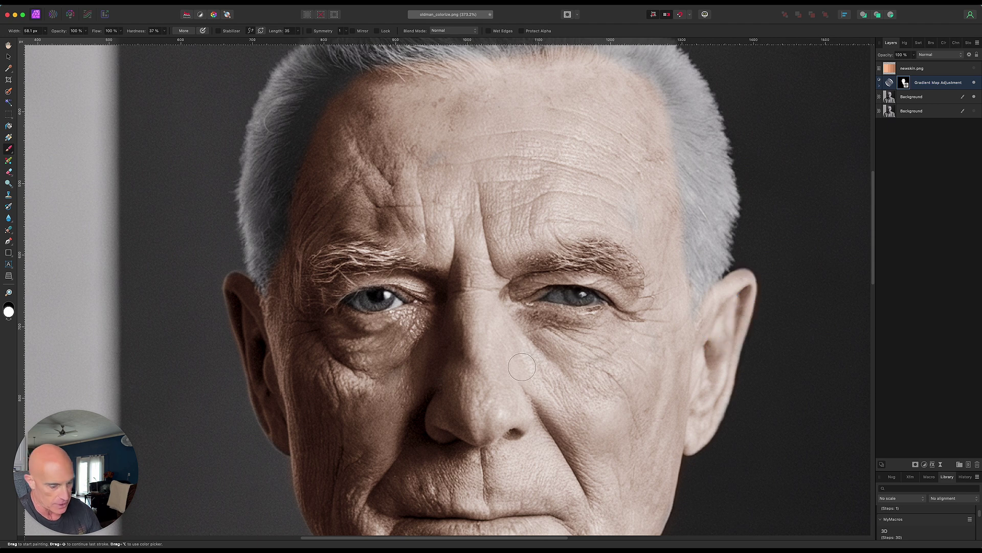
# Nest the masked Gradient Map adjustment inside the visible Background layer and select that layer.
pyautogui.scroll(-5, 429, 393)
pyautogui.scroll(-3, 429, 393)
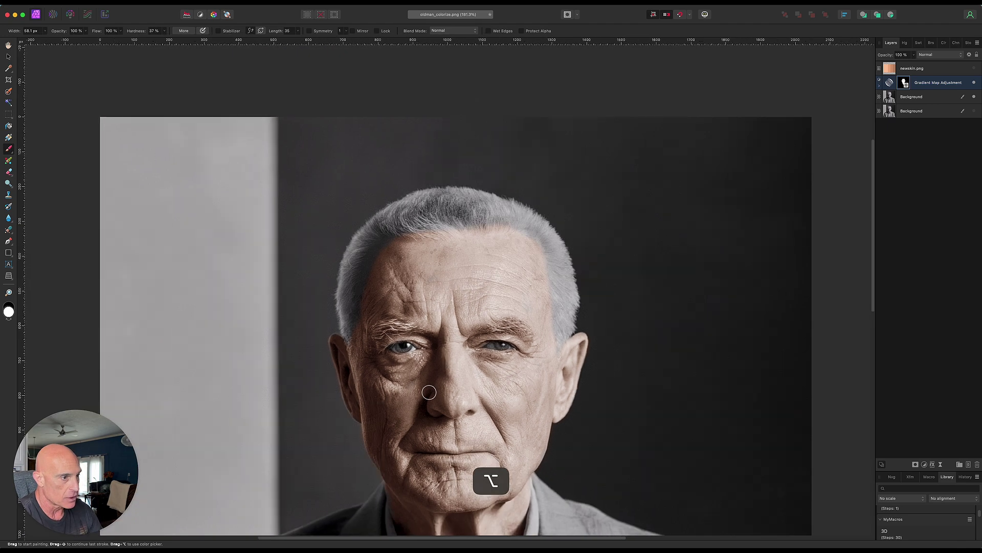
pyautogui.press('space')
pyautogui.moveTo(444, 387); pyautogui.dragTo(444, 245)
pyautogui.scroll(-3, 444, 246)
pyautogui.scroll(-1, 443, 246)
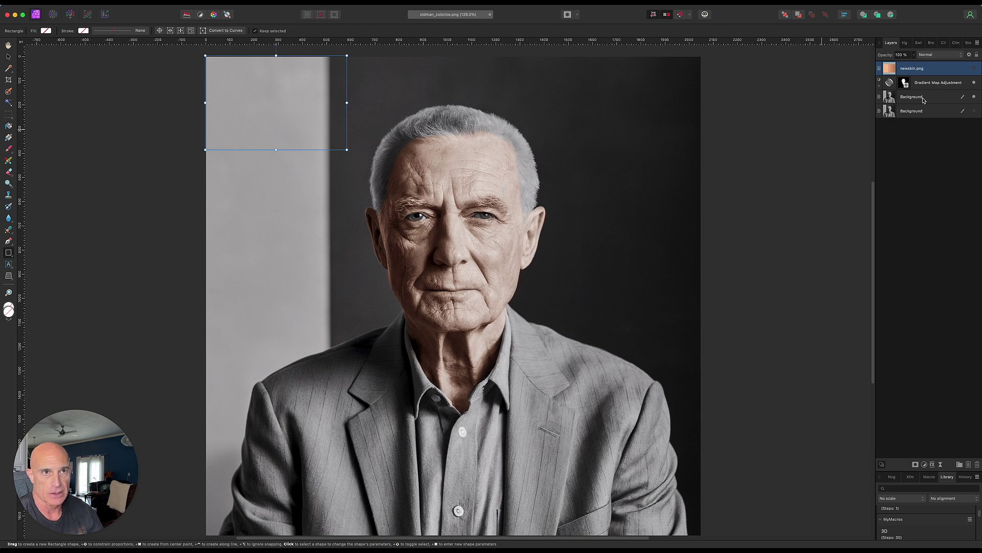
pyautogui.moveTo(926, 85); pyautogui.dragTo(925, 97)
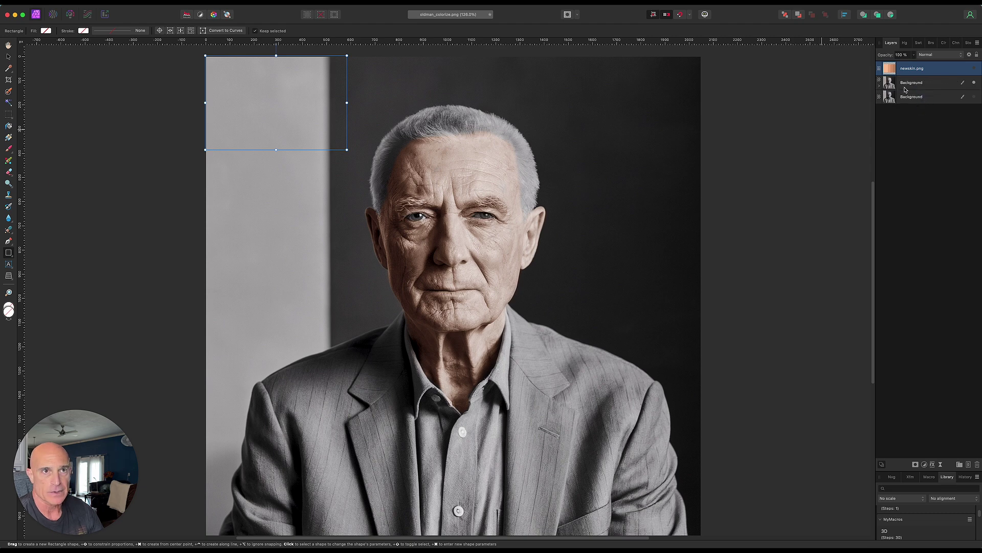
pyautogui.click(938, 83)
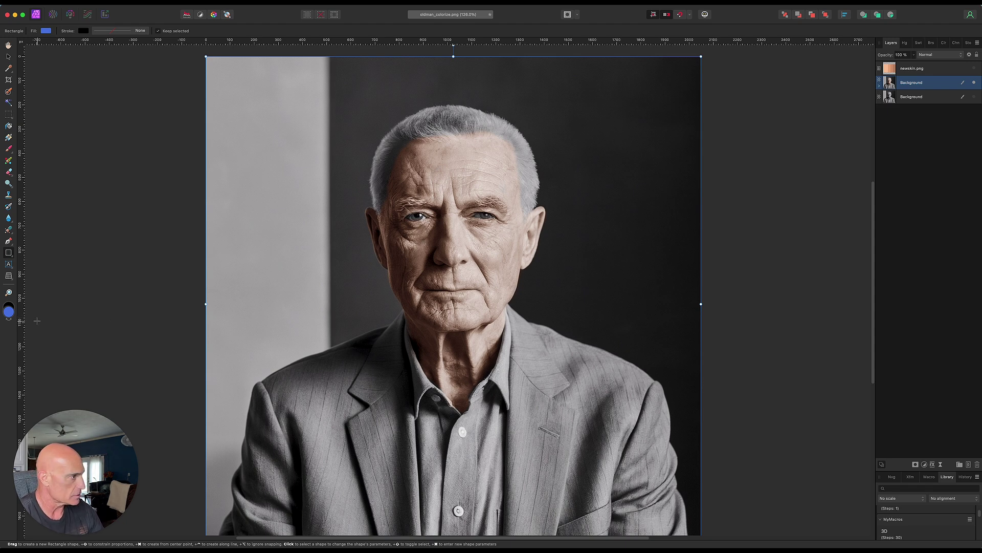
# Pick a deeper blue as the fill color and draw a rectangle covering both of the man's eyes.
pyautogui.doubleClick(9, 314)
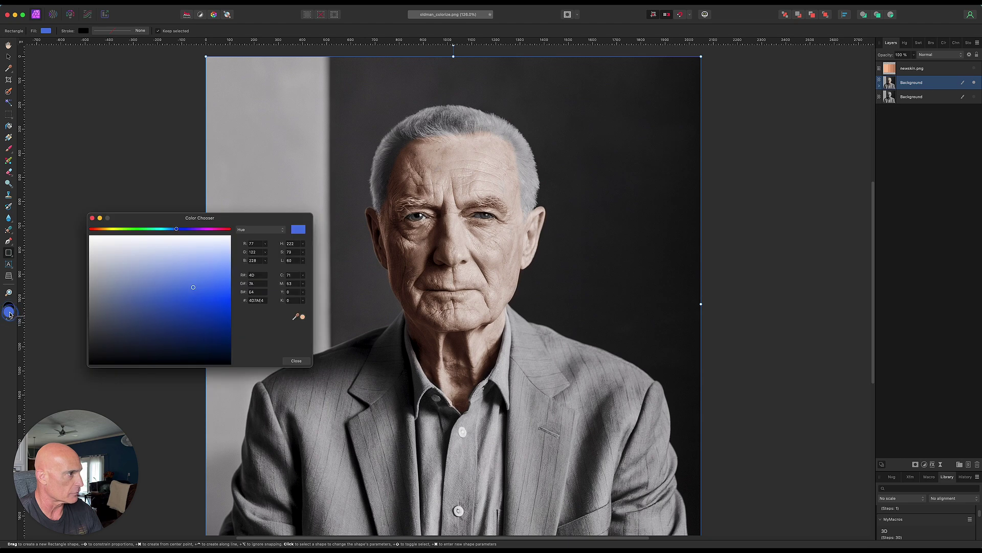
pyautogui.moveTo(188, 296); pyautogui.dragTo(195, 305)
pyautogui.click(289, 362)
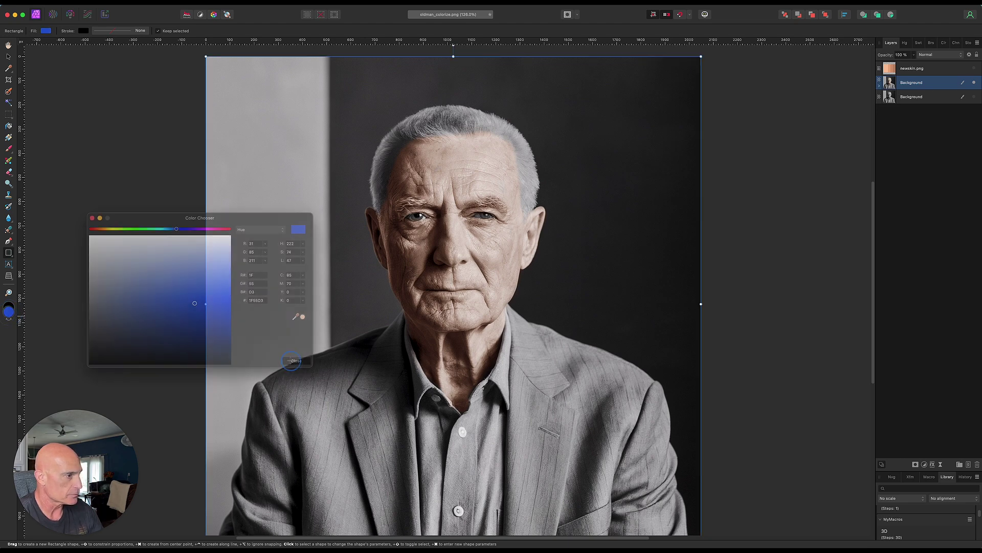
pyautogui.click(9, 254)
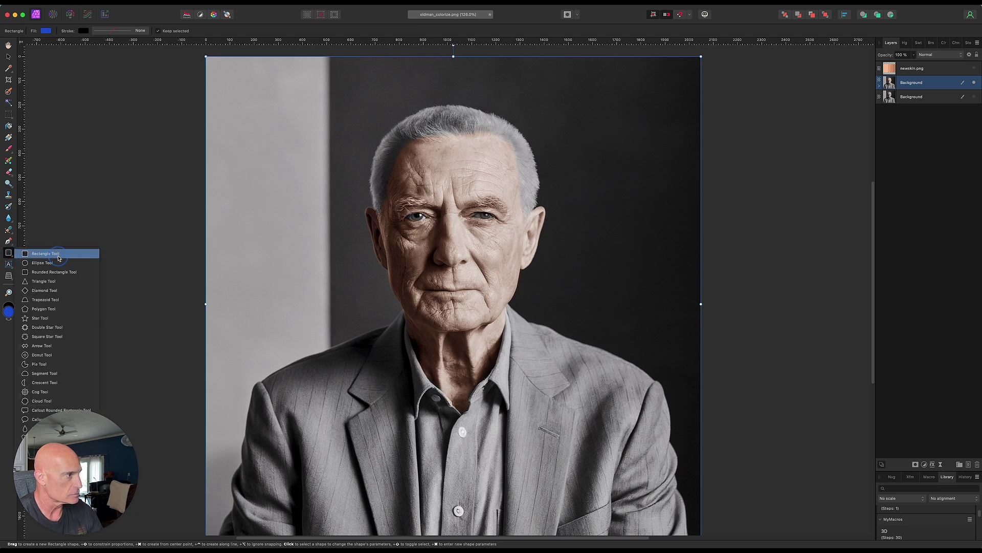
pyautogui.click(58, 256)
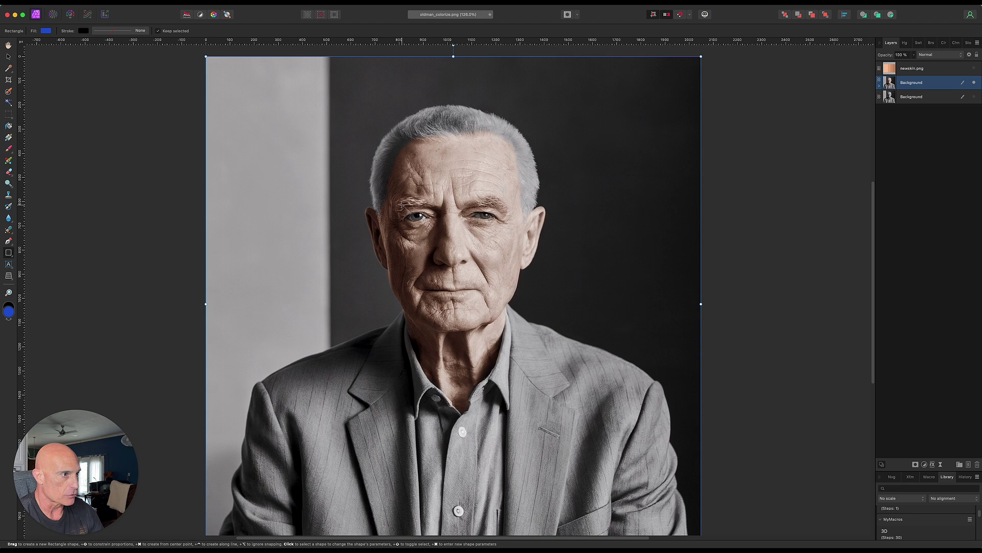
pyautogui.moveTo(398, 202)
pyautogui.mouseDown()
pyautogui.moveTo(473, 235)
pyautogui.moveTo(511, 236)
pyautogui.mouseUp()
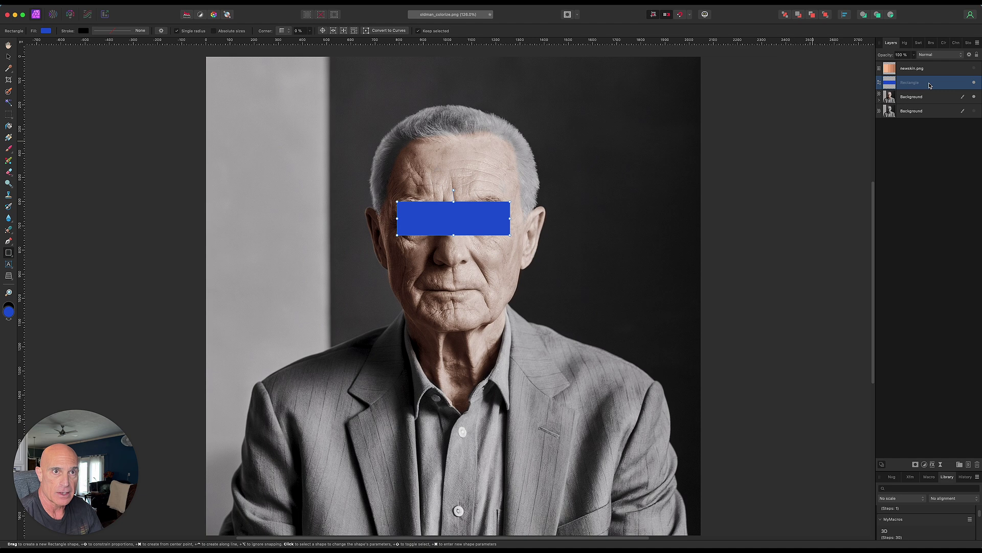
# Hide the blue rectangle with an inverted mask, reset the mask painting colors, and set the rectangle's blend mode to Soft Light.
pyautogui.click(915, 464)
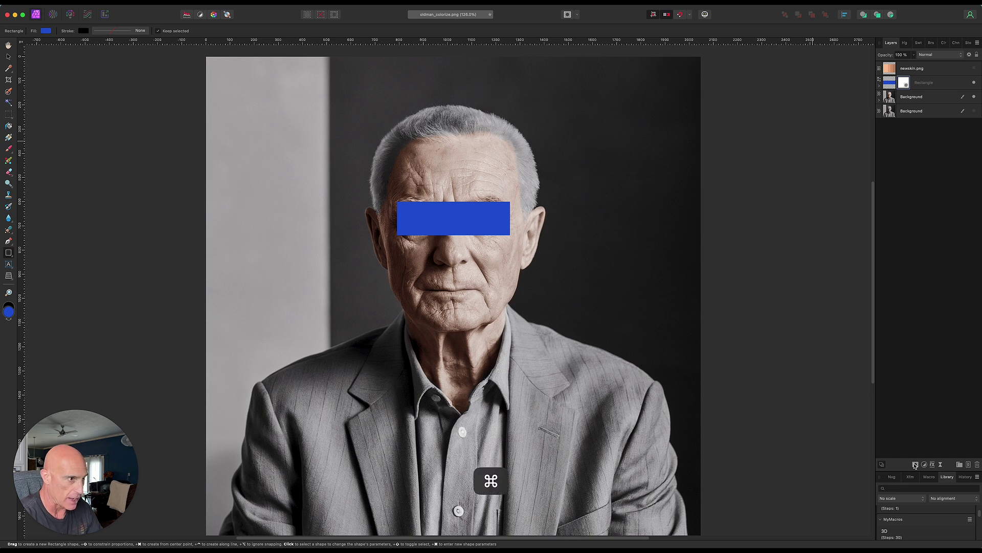
pyautogui.press('cmd+i')
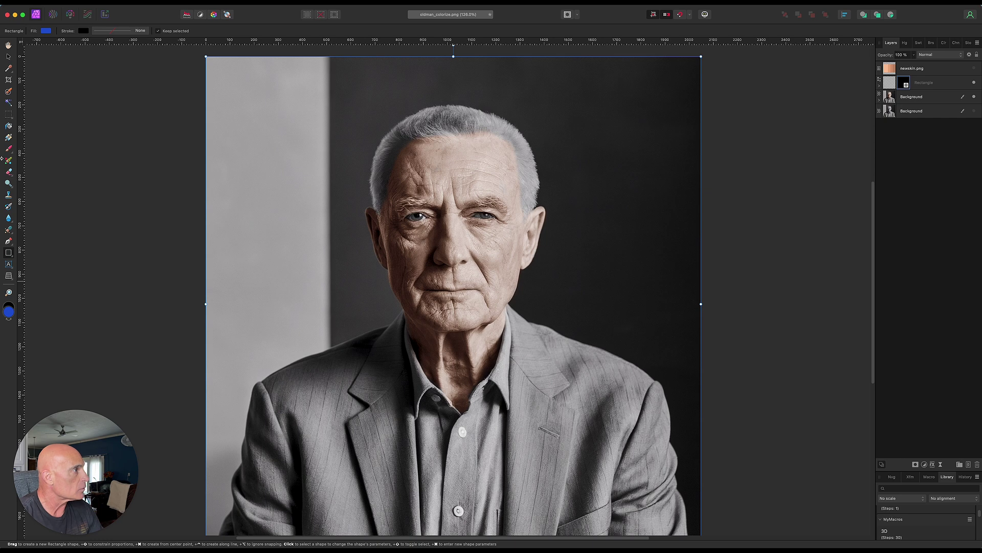
pyautogui.click(9, 57)
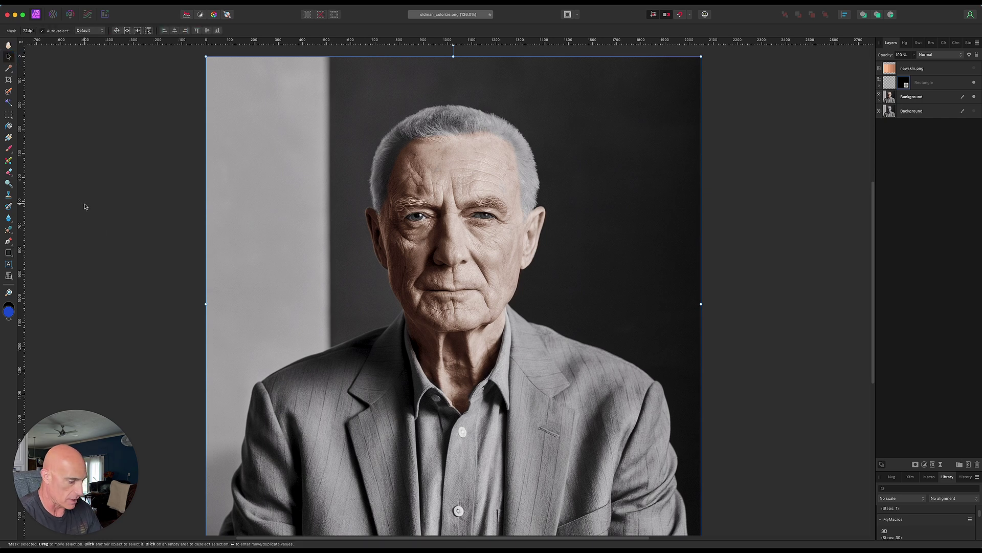
pyautogui.press('d')
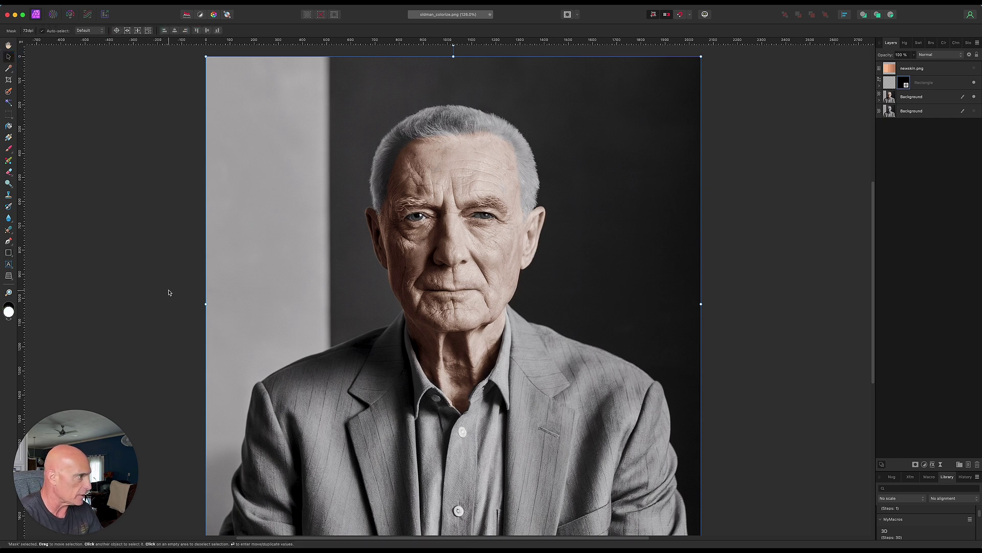
pyautogui.click(8, 150)
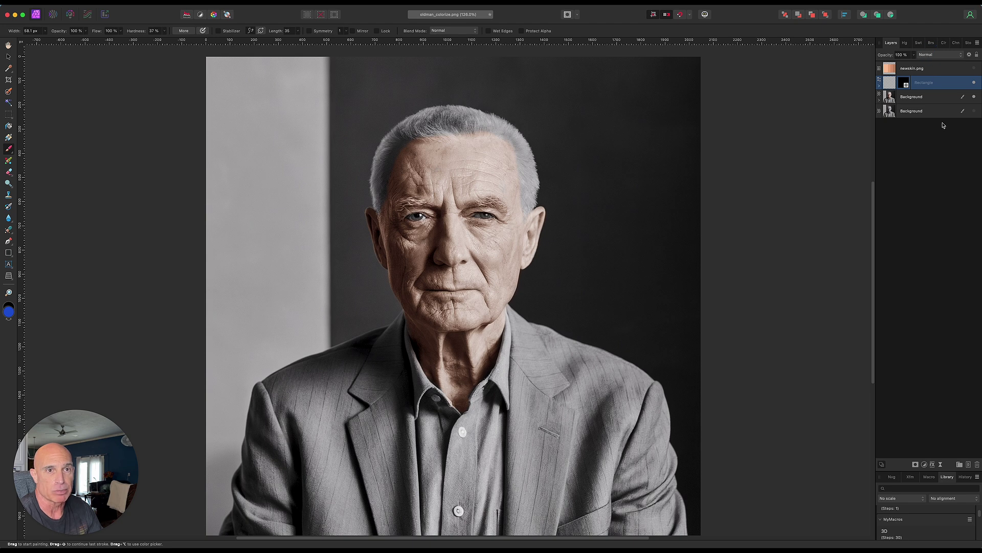
pyautogui.click(940, 55)
pyautogui.click(935, 156)
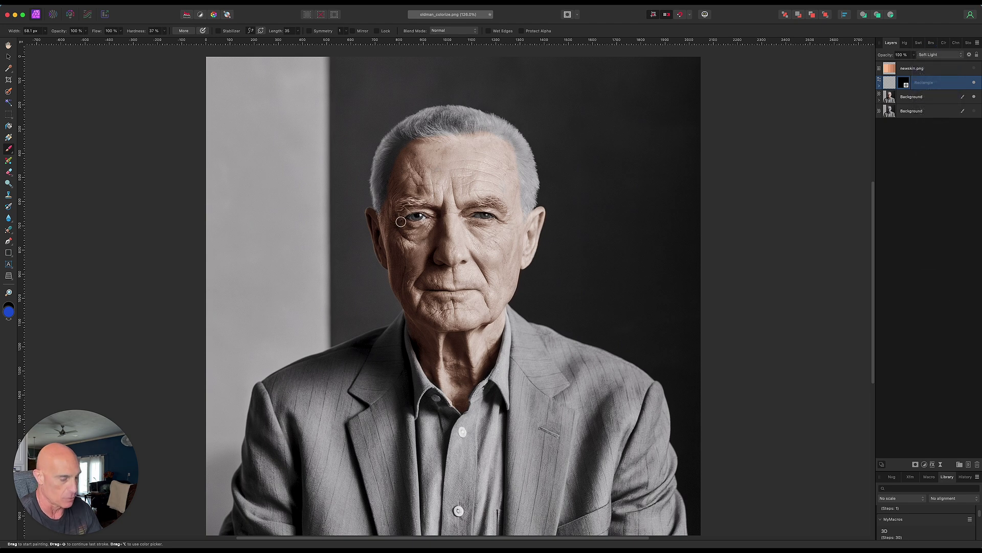
# Reveal the blue on both irises by painting white on the rectangle's mask with a brush about 36 px wide.
pyautogui.scroll(6, 401, 221)
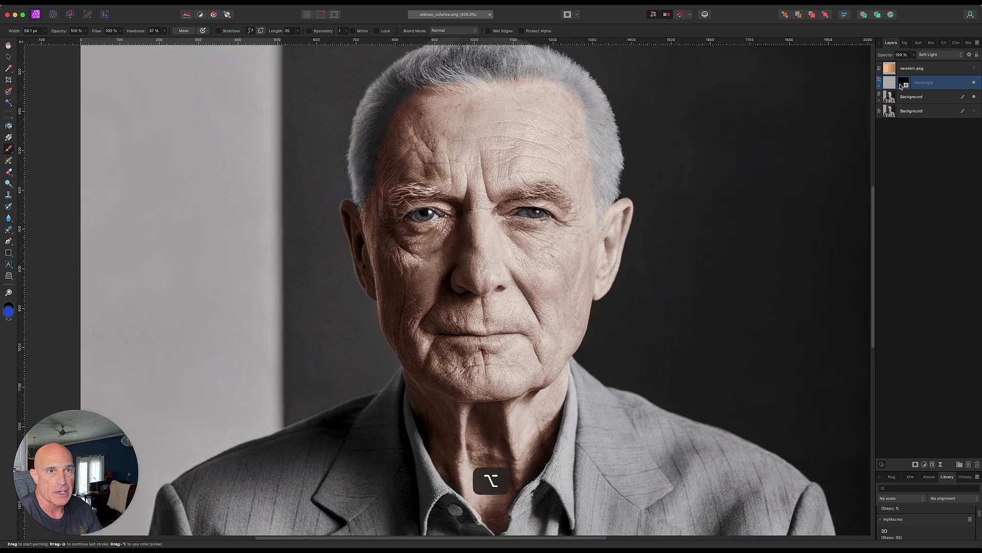
pyautogui.click(902, 83)
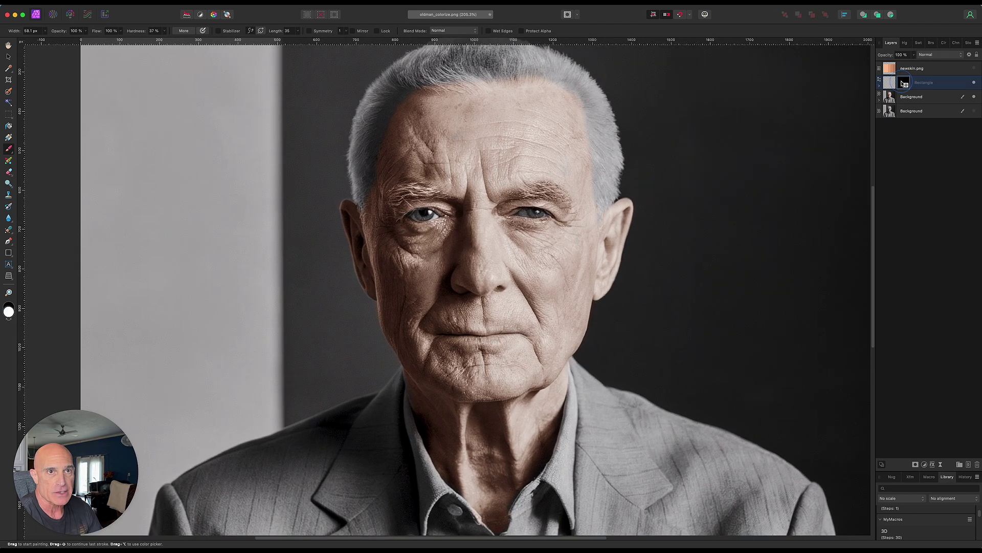
pyautogui.scroll(4, 425, 215)
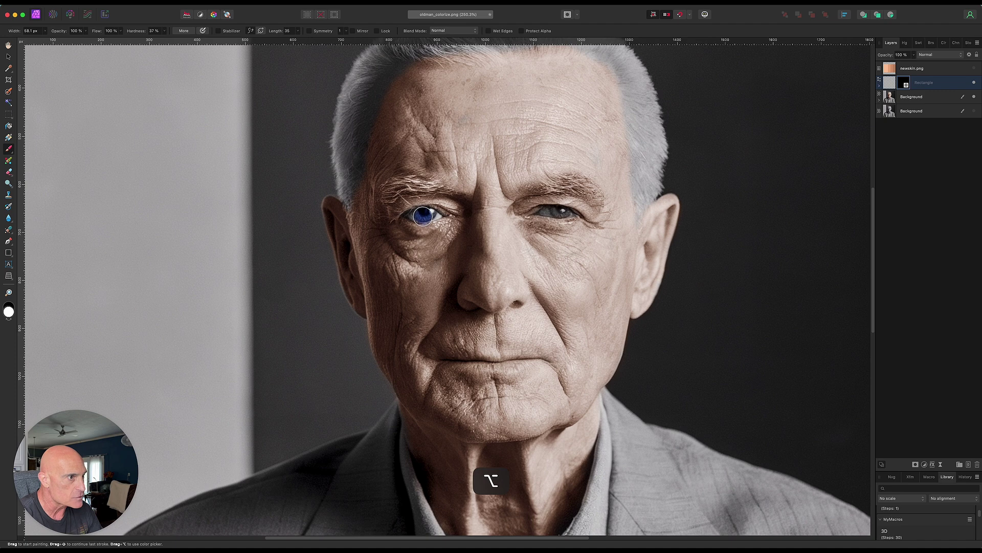
pyautogui.press('[')
pyautogui.press('[')
pyautogui.moveTo(418, 214); pyautogui.dragTo(430, 213)
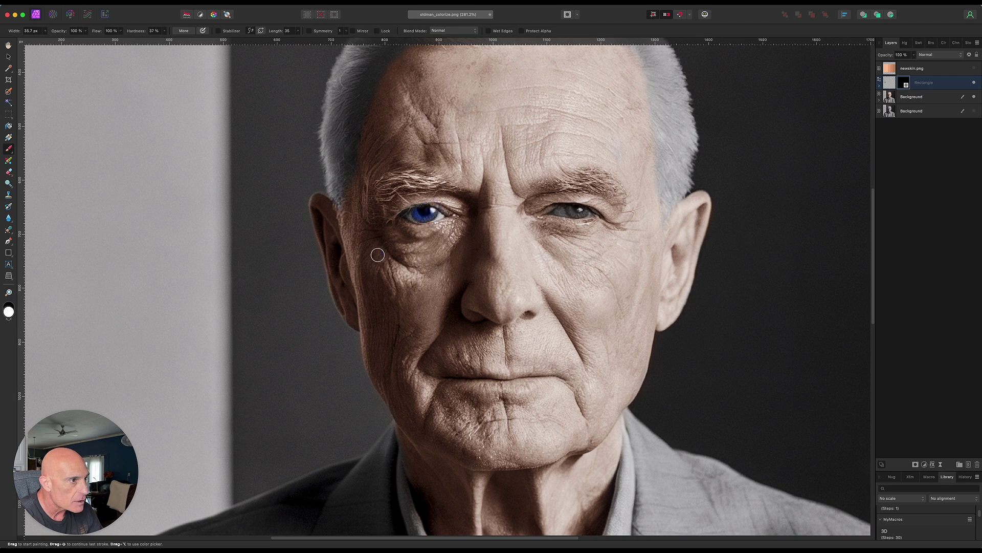
pyautogui.scroll(4, 426, 216)
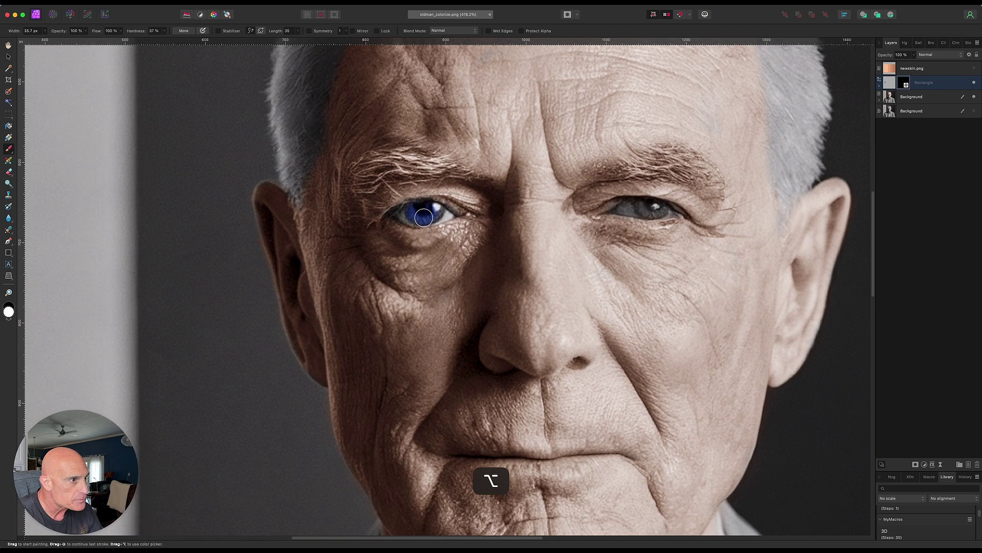
pyautogui.moveTo(431, 216); pyautogui.dragTo(420, 213)
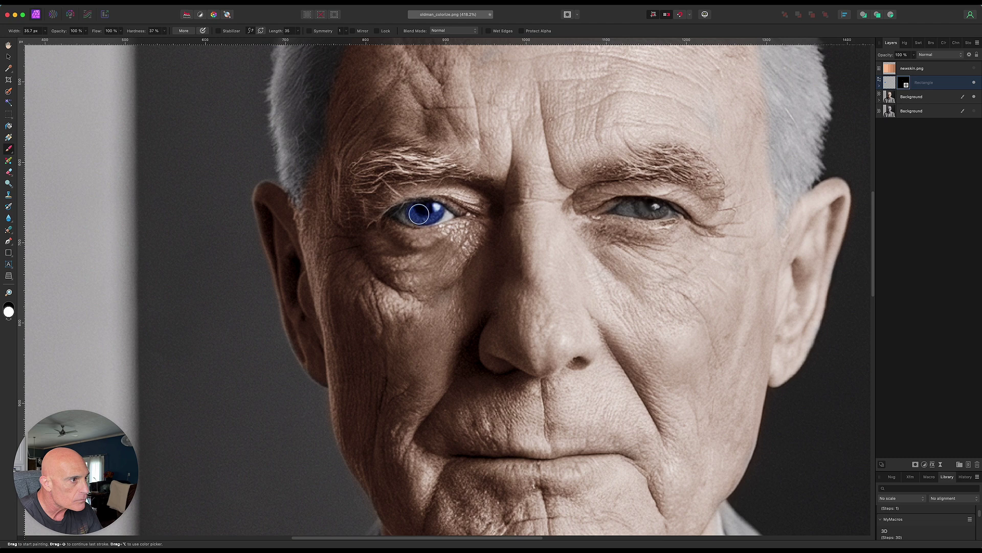
pyautogui.moveTo(659, 208); pyautogui.dragTo(645, 207)
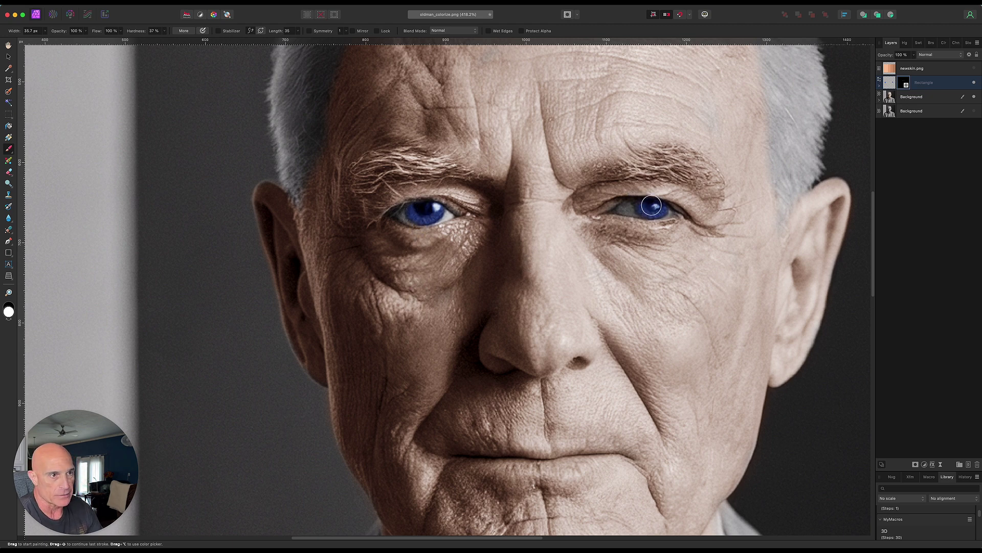
# Paint black on the mask over the pupils with a brush reduced to about 16 px to remove the blue there.
pyautogui.click(8, 320)
pyautogui.press('[')
pyautogui.press('[')
pyautogui.press('[')
pyautogui.press('[')
pyautogui.press('[')
pyautogui.click(436, 206)
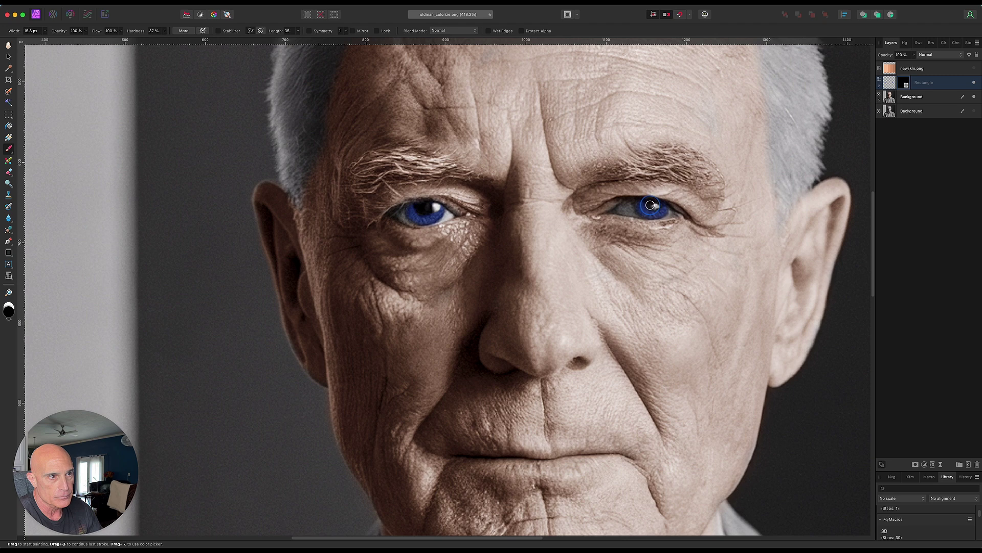
# Lower the opacity of the blue eye rectangle layer to 53%.
pyautogui.scroll(-5, 196, 407)
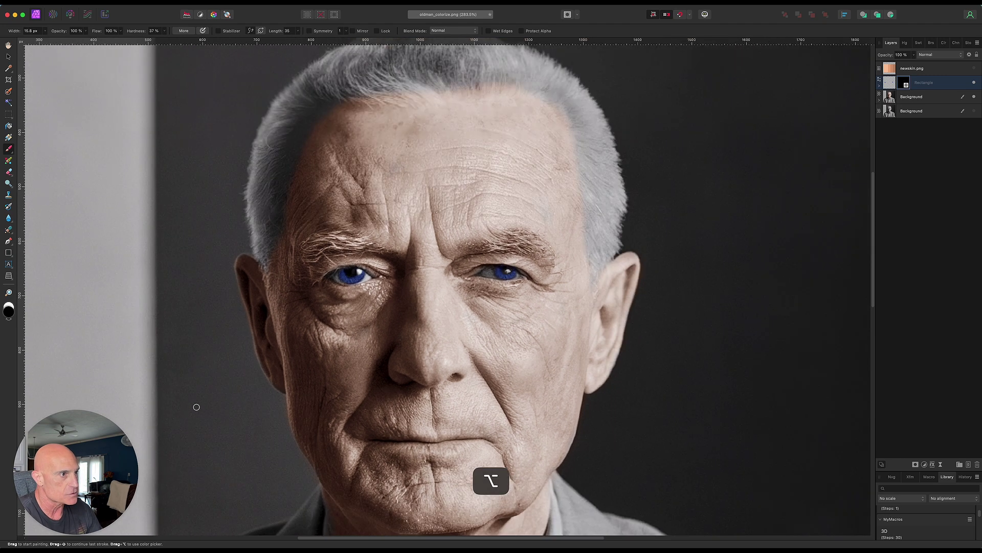
pyautogui.scroll(-4, 197, 407)
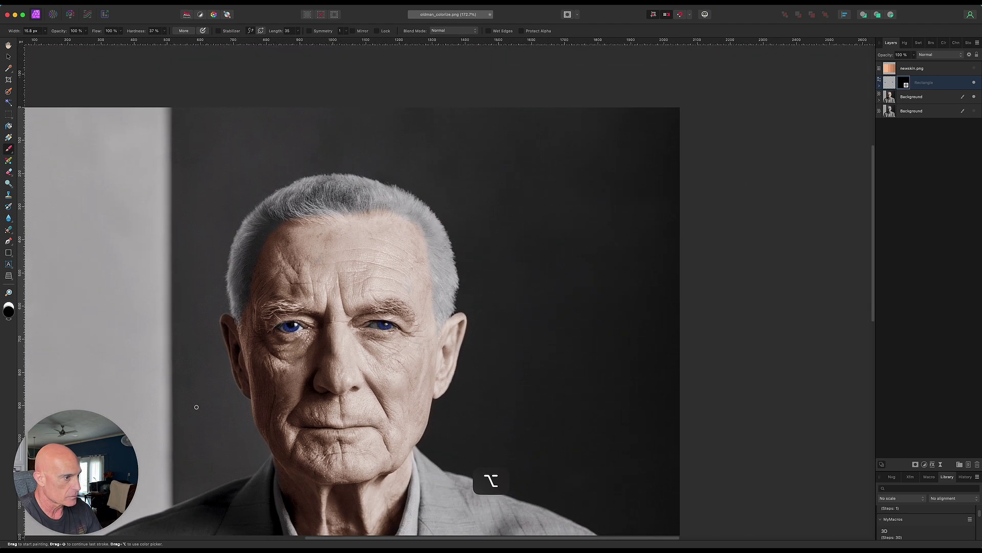
pyautogui.press('space')
pyautogui.moveTo(303, 392); pyautogui.dragTo(416, 319)
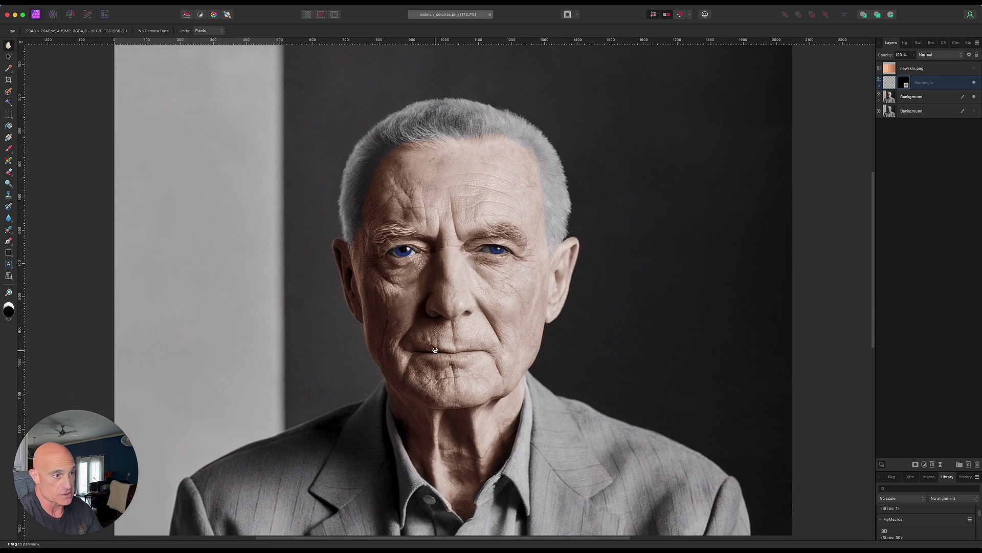
pyautogui.click(950, 85)
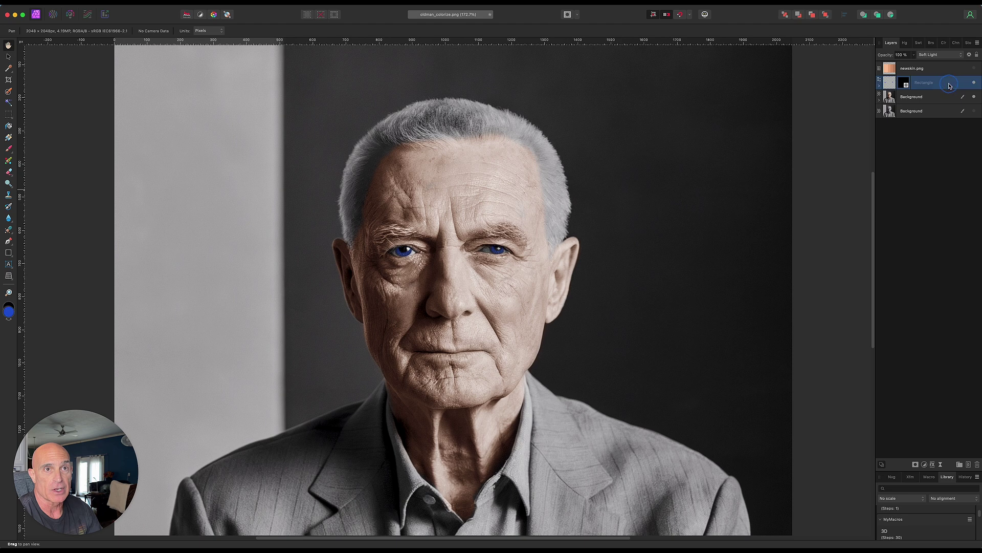
pyautogui.click(914, 56)
pyautogui.moveTo(912, 64); pyautogui.dragTo(884, 70)
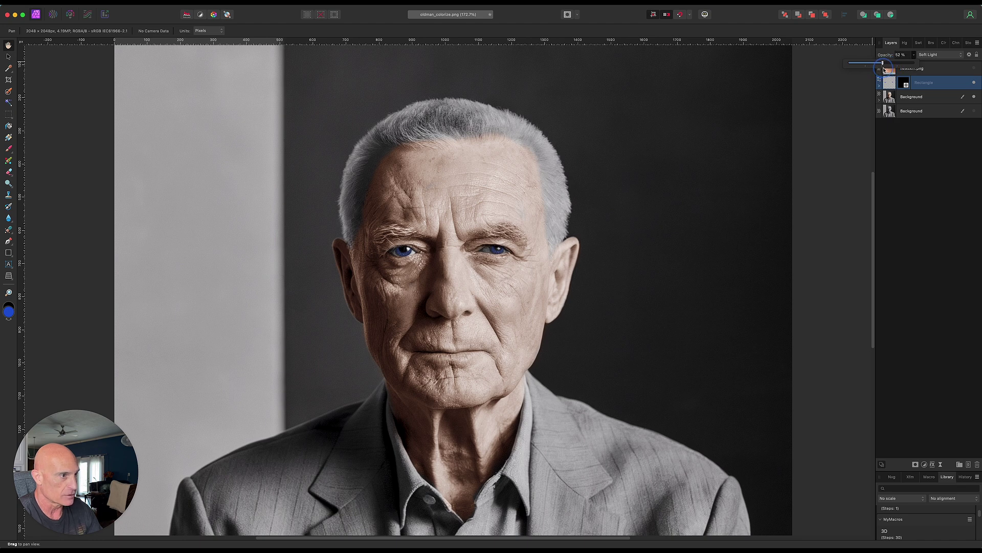
pyautogui.click(942, 84)
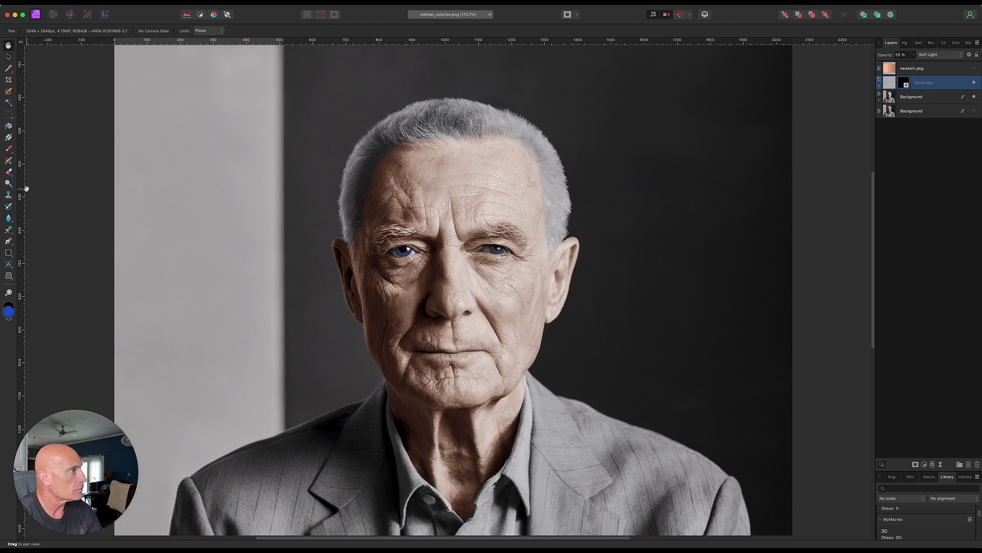
# Deselect all layers and change the fill color from black to a light peach.
pyautogui.press('v')
pyautogui.click(97, 192)
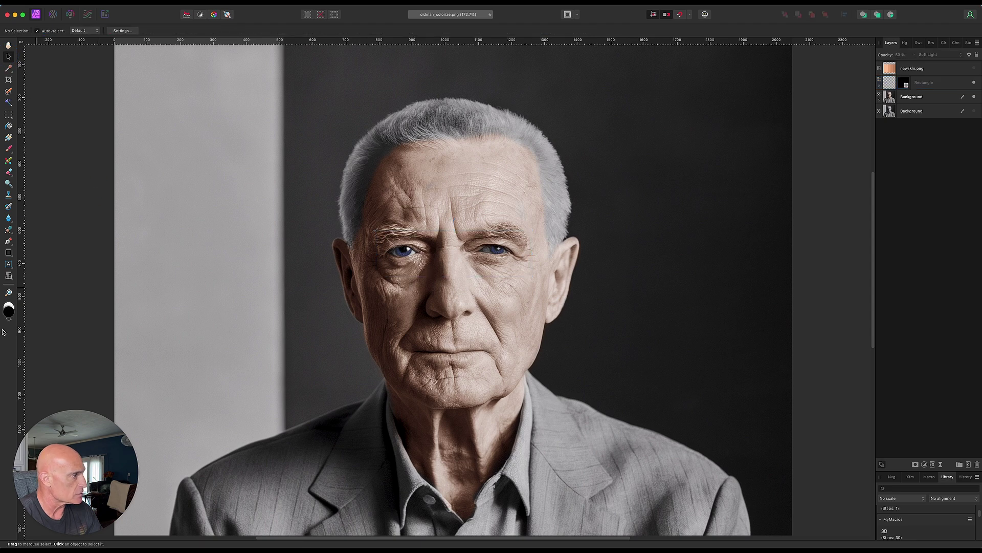
pyautogui.click(8, 312)
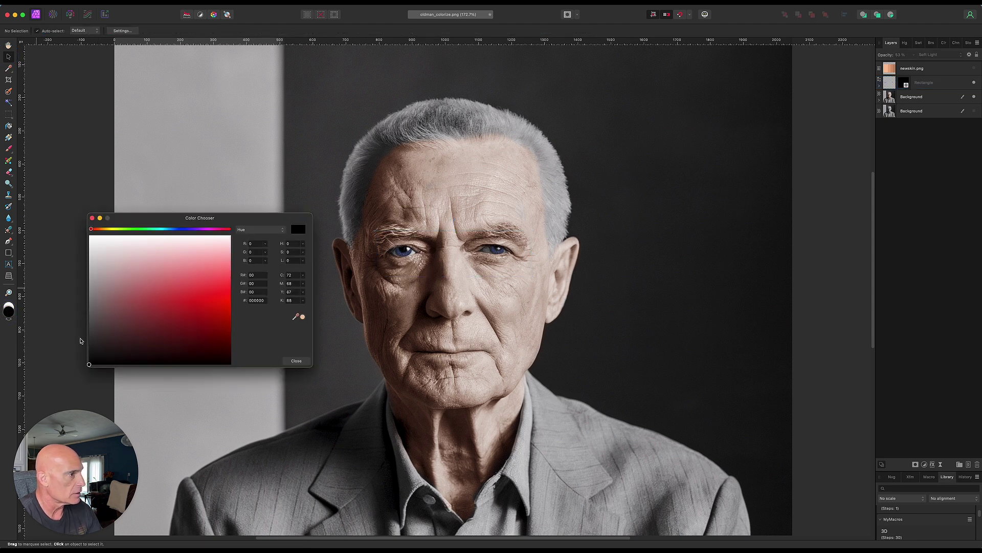
pyautogui.moveTo(111, 230); pyautogui.dragTo(107, 229)
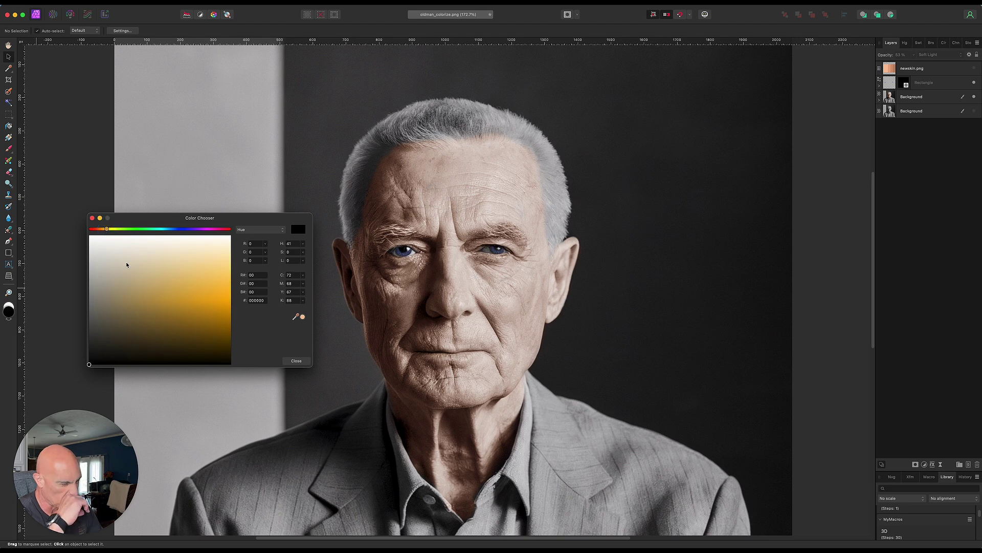
pyautogui.moveTo(145, 253); pyautogui.dragTo(156, 253)
pyautogui.moveTo(106, 231); pyautogui.dragTo(104, 230)
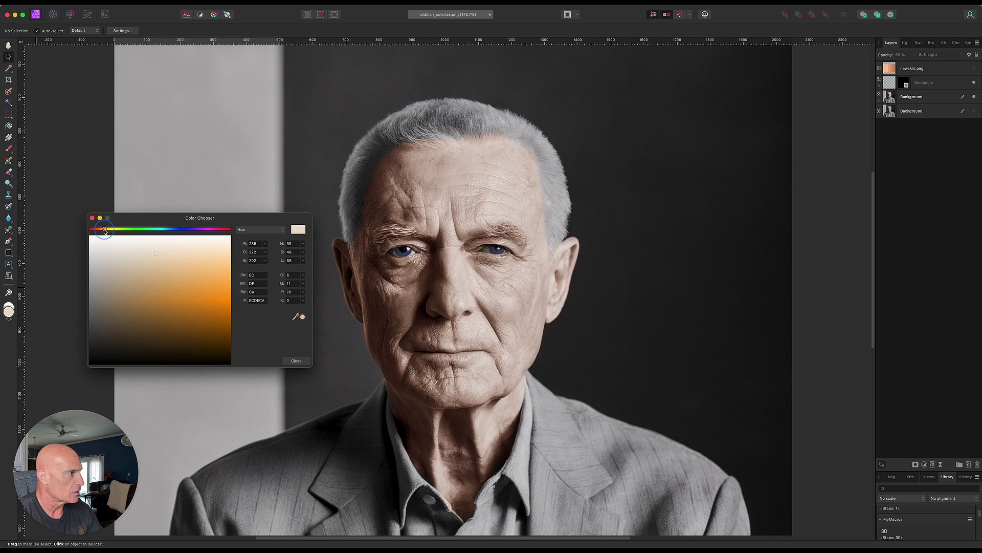
pyautogui.click(198, 257)
pyautogui.click(295, 360)
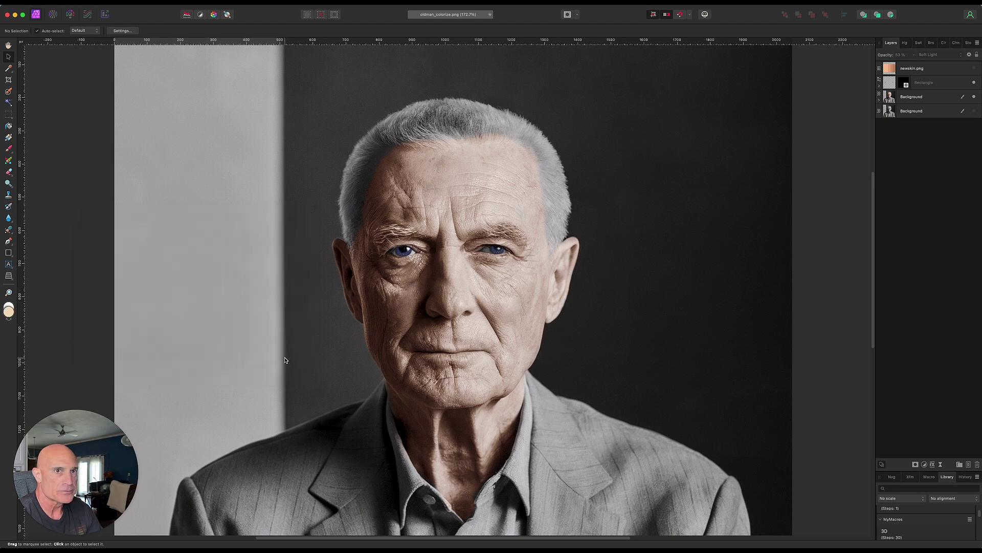
# Draw a peach rectangle over the hair and upper face, hide it with an inverted mask, and select the rectangle layer.
pyautogui.click(9, 253)
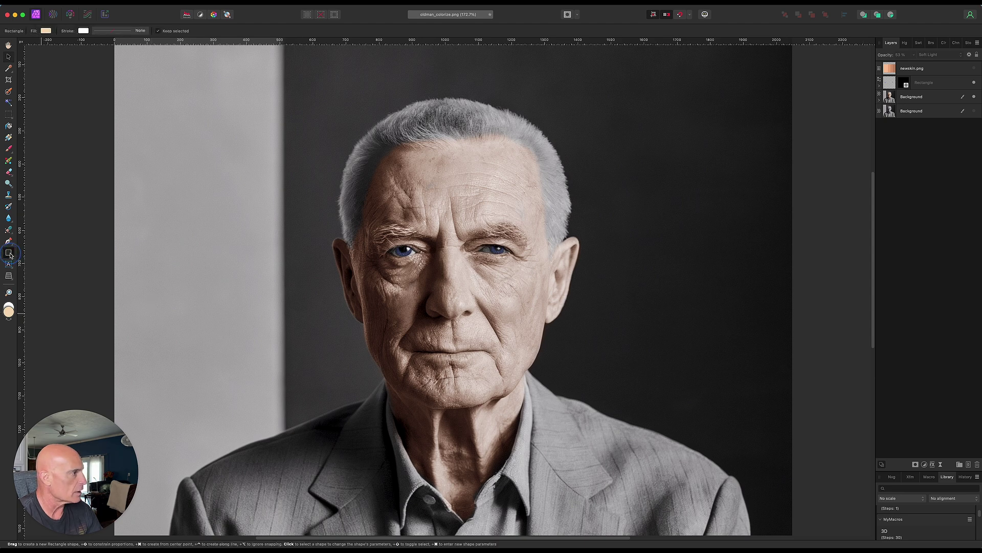
pyautogui.moveTo(305, 75); pyautogui.dragTo(595, 282)
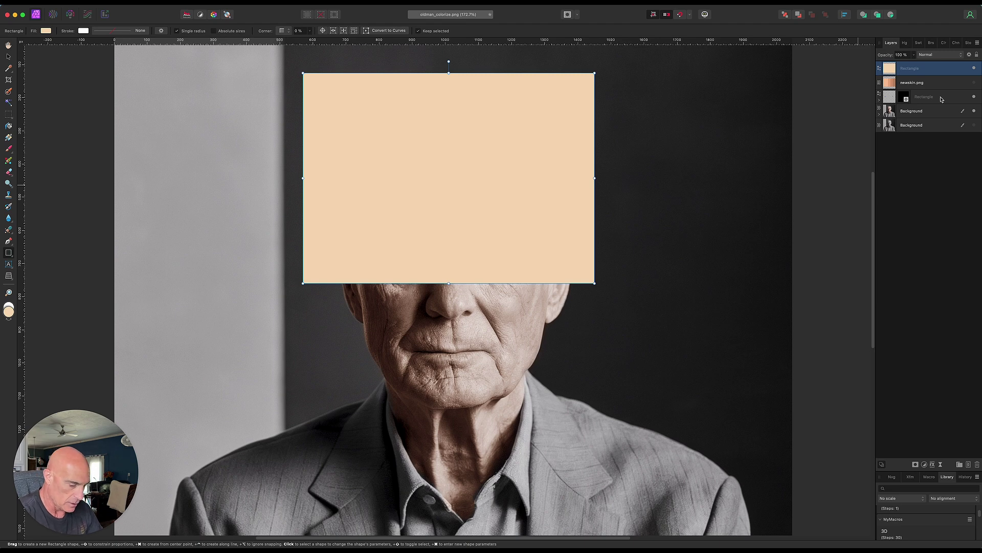
pyautogui.click(916, 465)
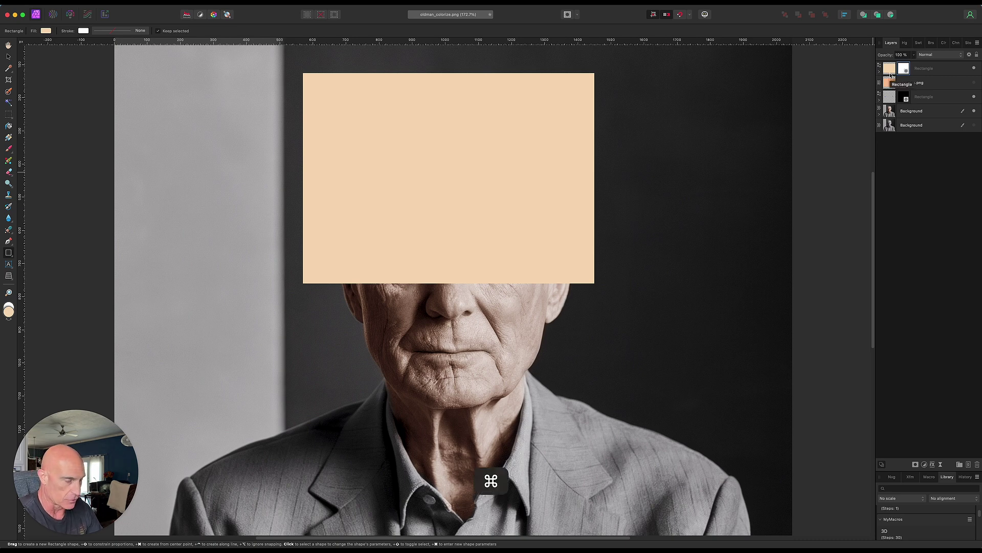
pyautogui.press('super+i')
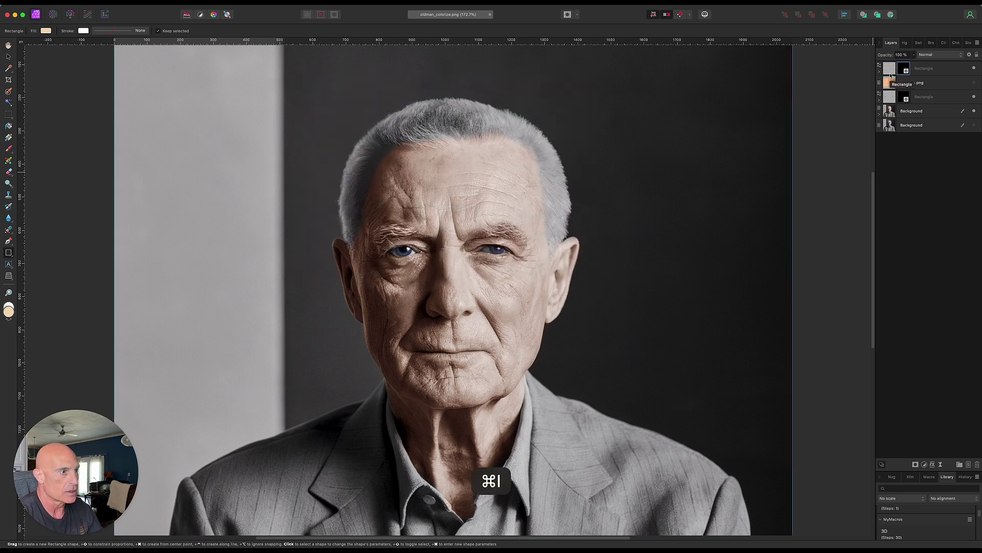
pyautogui.click(944, 65)
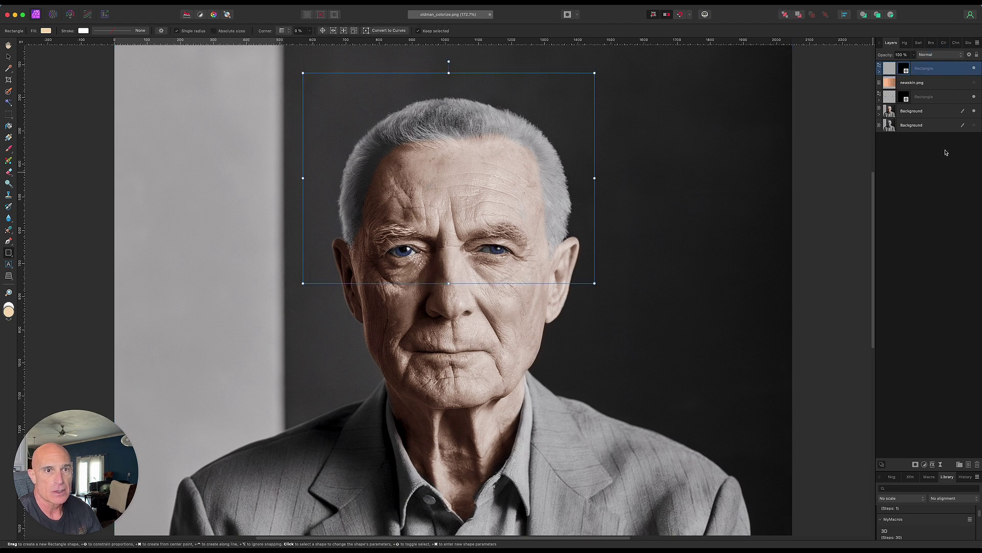
# Set the peach rectangle layer's blend mode to Soft Light and select its mask for painting with a white brush.
pyautogui.click(940, 55)
pyautogui.click(945, 157)
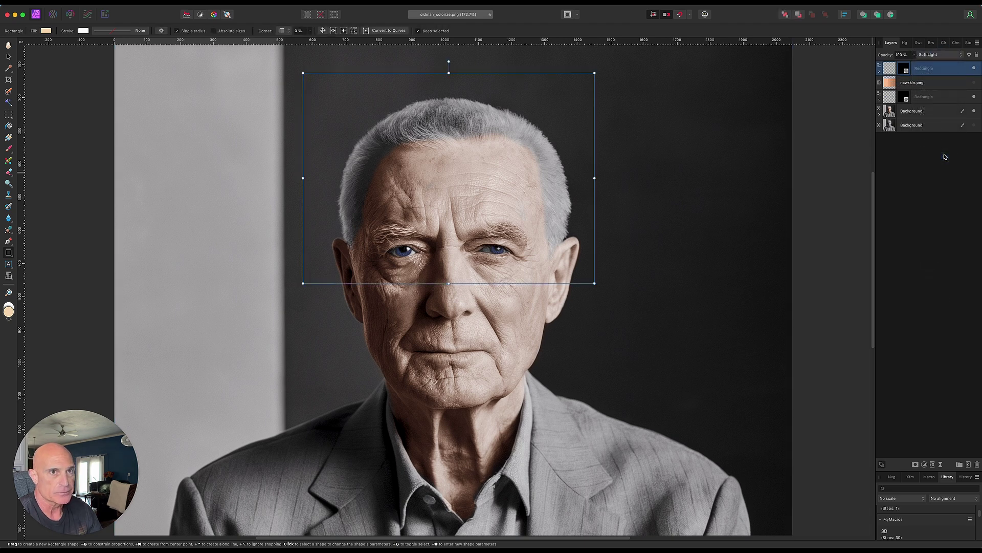
pyautogui.click(903, 69)
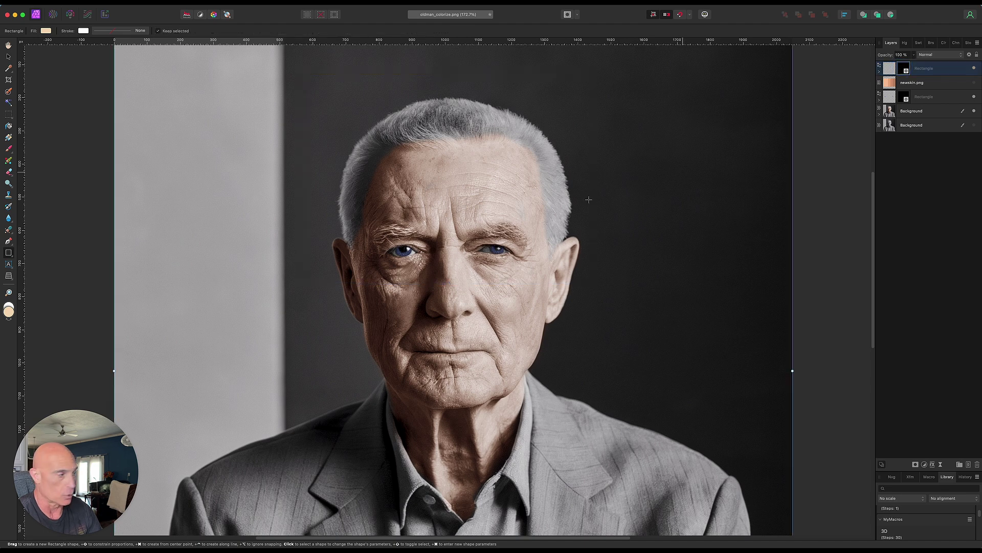
pyautogui.click(10, 56)
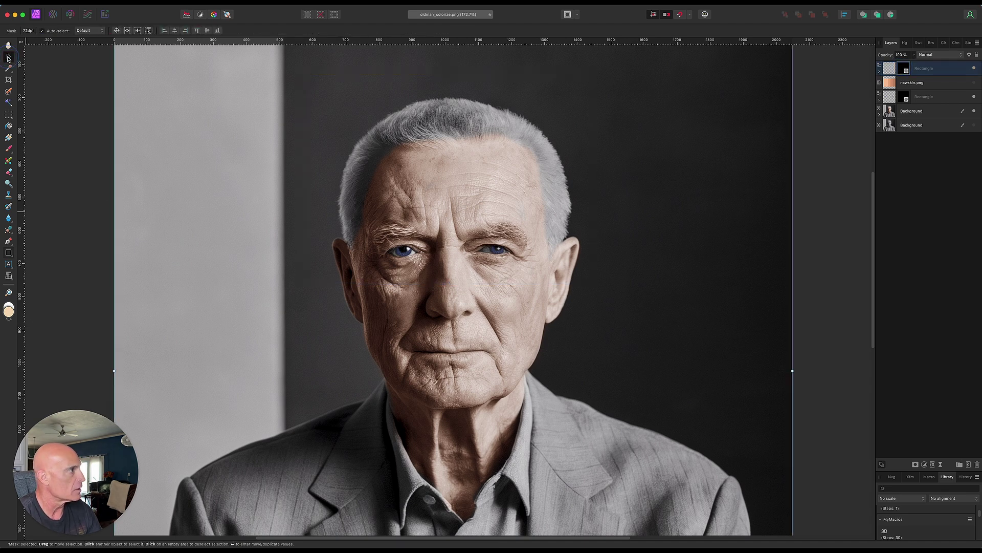
pyautogui.press('d')
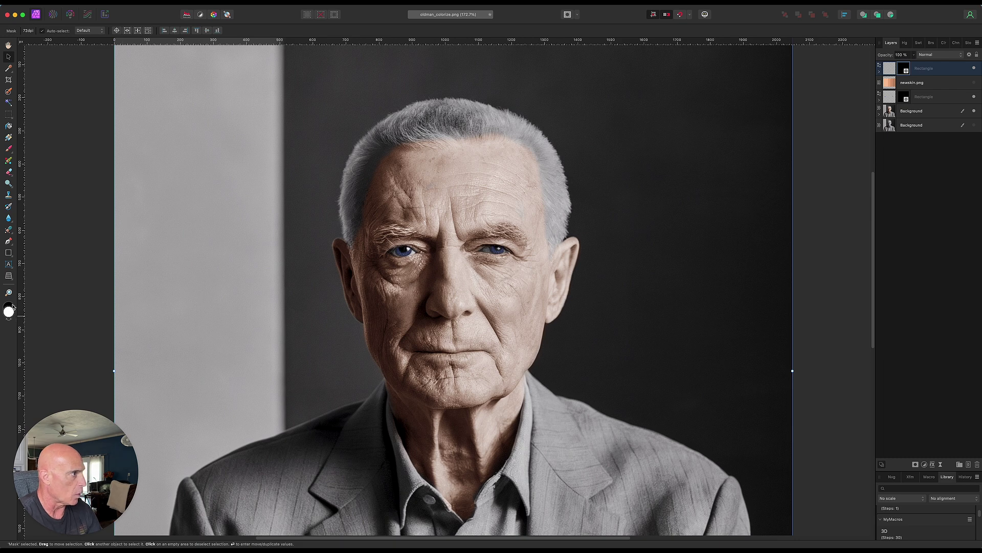
pyautogui.click(9, 149)
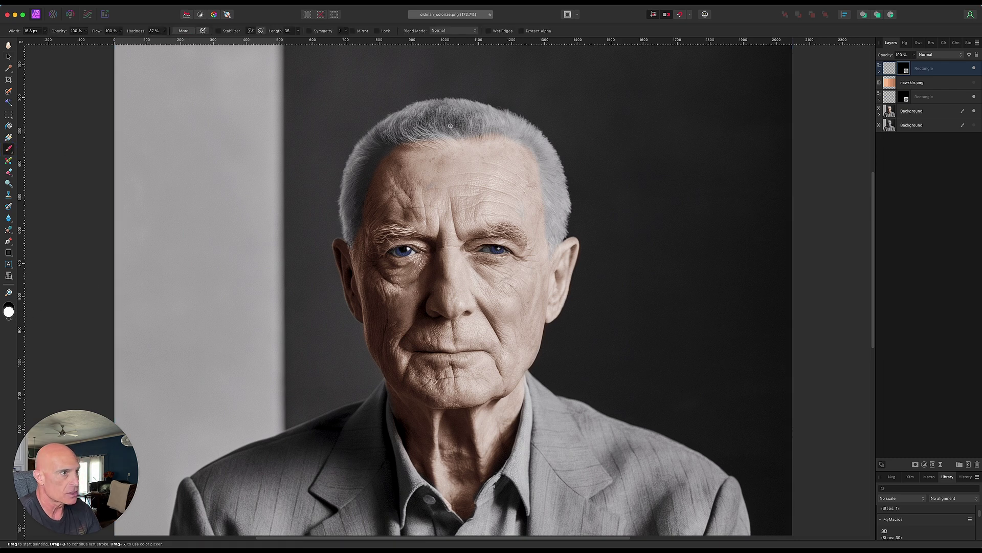
# Paint white on the mask over the top and front of the hair with a brush enlarged to about 49 px.
pyautogui.keyDown('alt'); pyautogui.scroll(8, 451, 125); pyautogui.keyUp('alt')
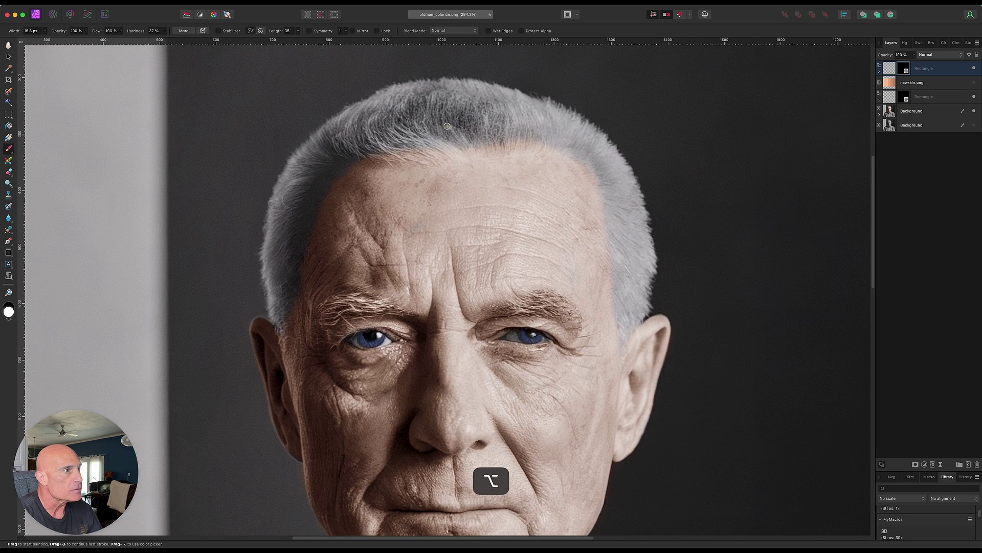
pyautogui.press(']')
pyautogui.press(']')
pyautogui.press(']')
pyautogui.press(']')
pyautogui.press(']')
pyautogui.press(']')
pyautogui.press(']')
pyautogui.press(']')
pyautogui.press(']')
pyautogui.press(']')
pyautogui.press(']')
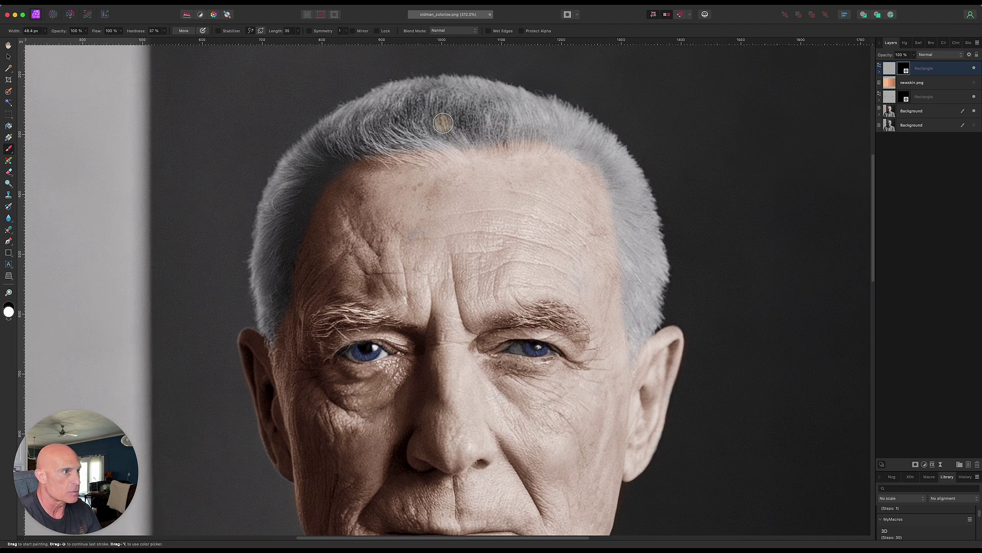
pyautogui.moveTo(460, 118)
pyautogui.mouseDown()
pyautogui.moveTo(484, 113)
pyautogui.moveTo(395, 125)
pyautogui.moveTo(446, 131)
pyautogui.moveTo(349, 137)
pyautogui.moveTo(425, 107)
pyautogui.moveTo(514, 117)
pyautogui.moveTo(485, 120)
pyautogui.moveTo(501, 120)
pyautogui.moveTo(480, 105)
pyautogui.moveTo(419, 107)
pyautogui.moveTo(334, 146)
pyautogui.mouseUp()
pyautogui.press('[')
pyautogui.moveTo(300, 221); pyautogui.dragTo(290, 238)
pyautogui.press('super+z')
# Paint white on the mask along the inner hairline from the ear by the light wall up to the top hair.
pyautogui.press('[')
pyautogui.press('[')
pyautogui.press('[')
pyautogui.press('[')
pyautogui.press('[')
pyautogui.press('[')
pyautogui.press('[')
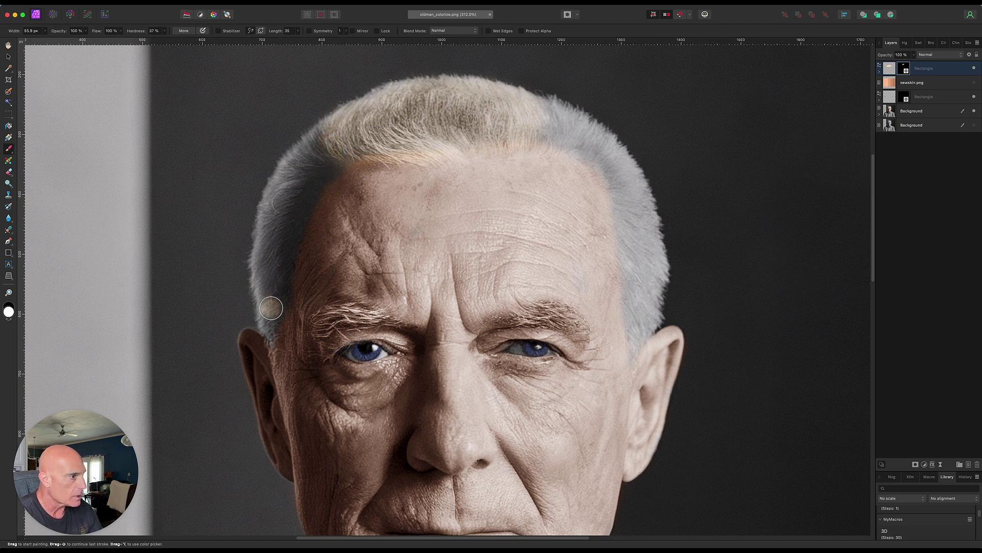
pyautogui.moveTo(271, 325)
pyautogui.mouseDown()
pyautogui.moveTo(307, 199)
pyautogui.moveTo(345, 156)
pyautogui.moveTo(336, 146)
pyautogui.moveTo(315, 149)
pyautogui.moveTo(314, 170)
pyautogui.mouseUp()
# Fill in the remaining hair on the light-wall side with white on the mask, resizing the brush for the sideburn.
pyautogui.press('[')
pyautogui.press('[')
pyautogui.press('[')
pyautogui.press('[')
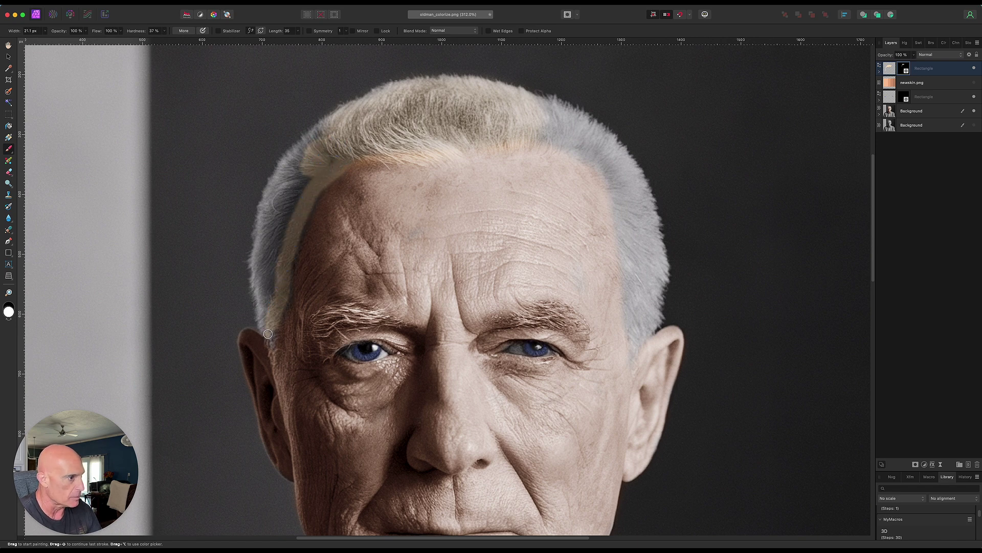
pyautogui.press(']')
pyautogui.press(']')
pyautogui.press(']')
pyautogui.press(']')
pyautogui.moveTo(274, 337)
pyautogui.mouseDown()
pyautogui.moveTo(262, 254)
pyautogui.moveTo(287, 174)
pyautogui.moveTo(317, 134)
pyautogui.moveTo(273, 190)
pyautogui.moveTo(264, 230)
pyautogui.moveTo(284, 268)
pyautogui.moveTo(277, 330)
pyautogui.mouseUp()
# Paint white on the mask over the hair on the dark-background side down to the ear, enlarging the brush to about 64 px.
pyautogui.moveTo(546, 128)
pyautogui.mouseDown()
pyautogui.moveTo(636, 307)
pyautogui.moveTo(659, 225)
pyautogui.moveTo(639, 288)
pyautogui.moveTo(545, 134)
pyautogui.moveTo(612, 209)
pyautogui.mouseUp()
pyautogui.press(']')
pyautogui.press(']')
pyautogui.press(']')
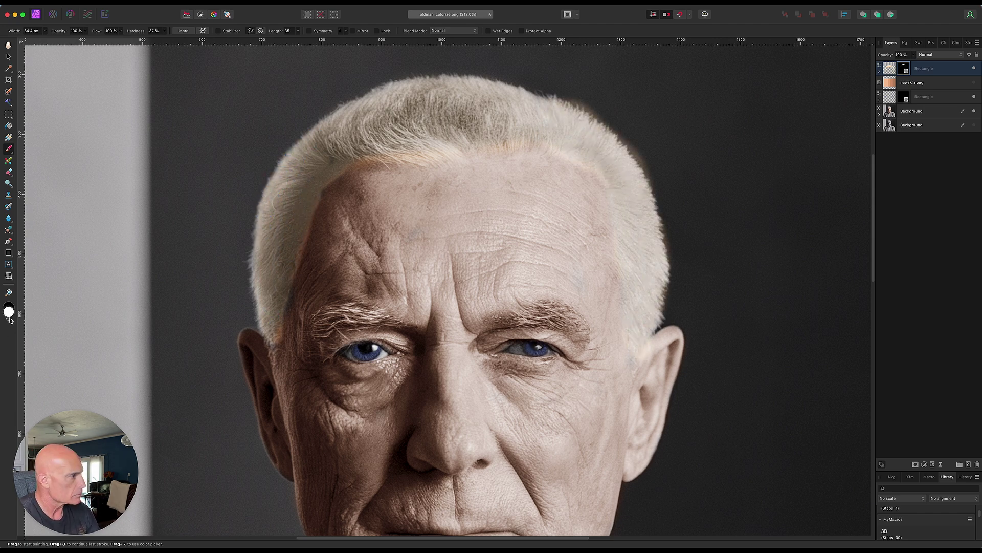
# Paint black on the mask along the forehead hairline to remove the peach spill from the skin.
pyautogui.click(9, 321)
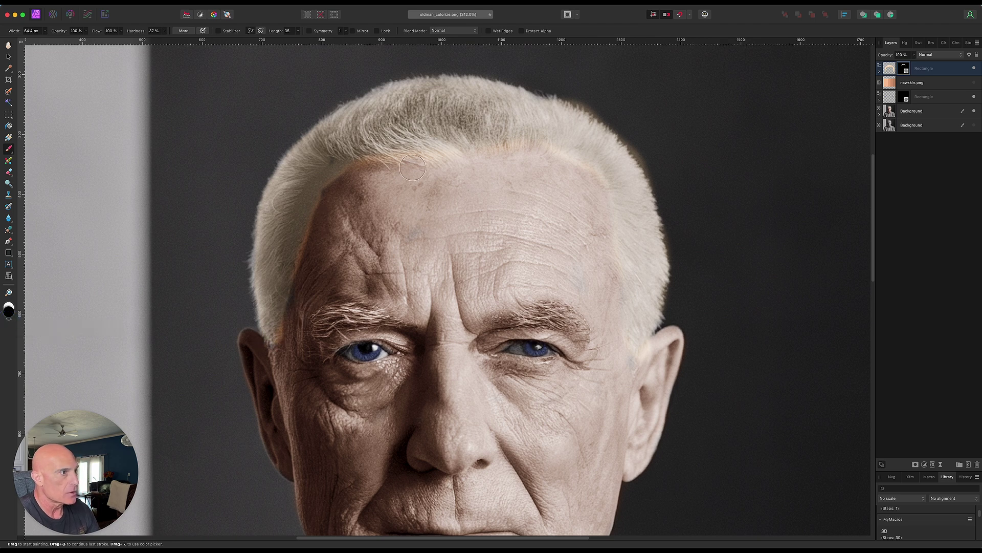
pyautogui.moveTo(408, 167)
pyautogui.mouseDown()
pyautogui.moveTo(386, 164)
pyautogui.moveTo(358, 179)
pyautogui.mouseUp()
pyautogui.moveTo(407, 171)
pyautogui.mouseDown()
pyautogui.moveTo(531, 154)
pyautogui.moveTo(575, 173)
pyautogui.moveTo(590, 198)
pyautogui.mouseUp()
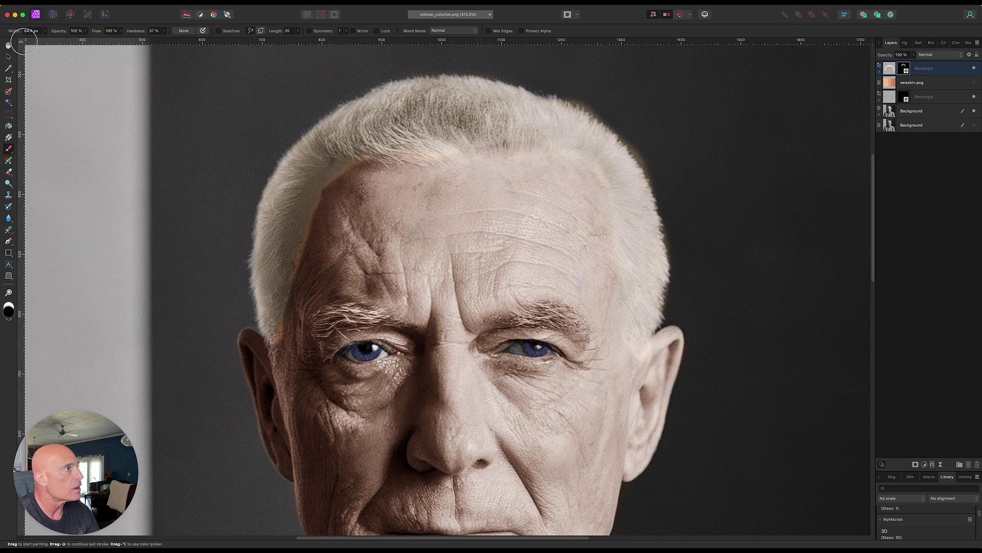
# Lower the brush hardness to 14% and paint black on the mask to clean the peach spill around the hair's outer edge.
pyautogui.click(164, 30)
pyautogui.moveTo(163, 40); pyautogui.dragTo(149, 46)
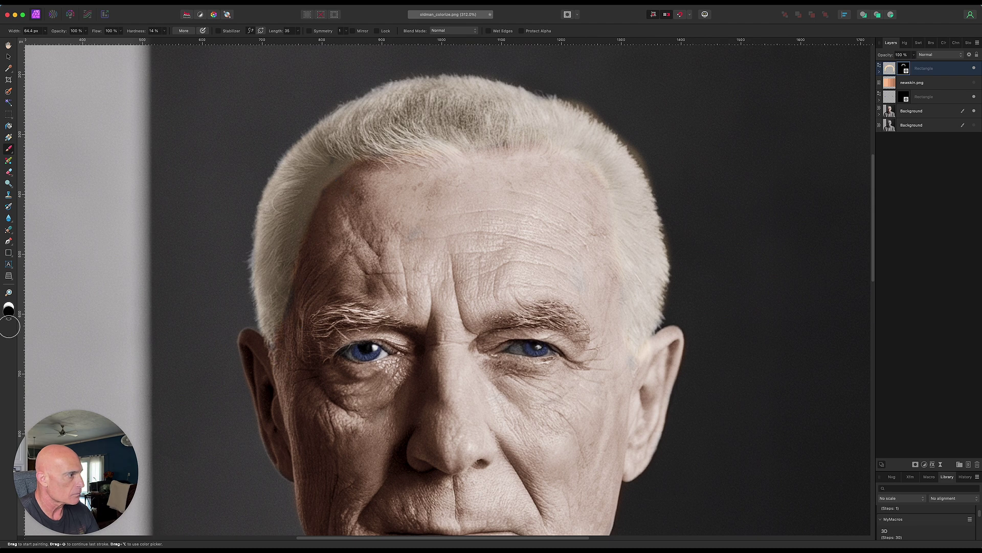
pyautogui.press('x')
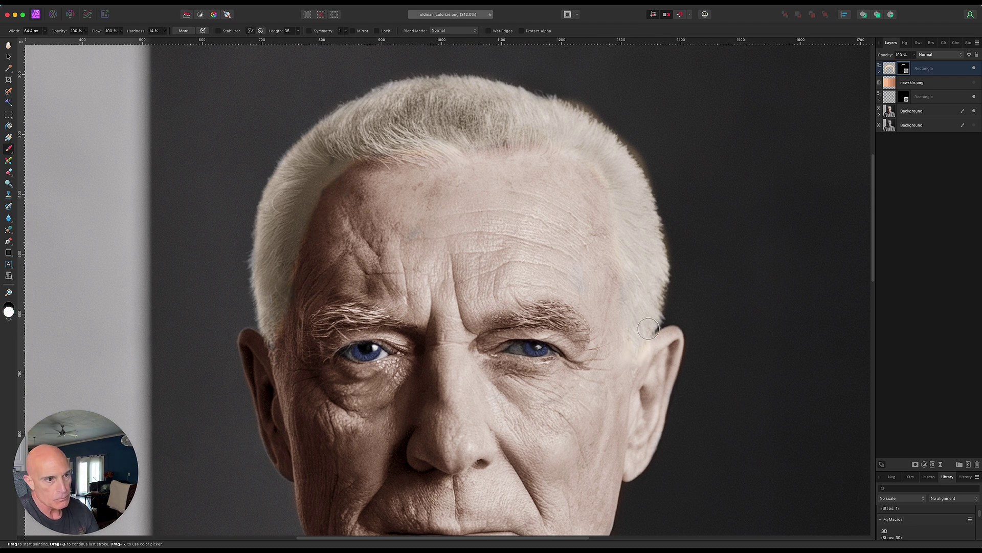
pyautogui.click(8, 320)
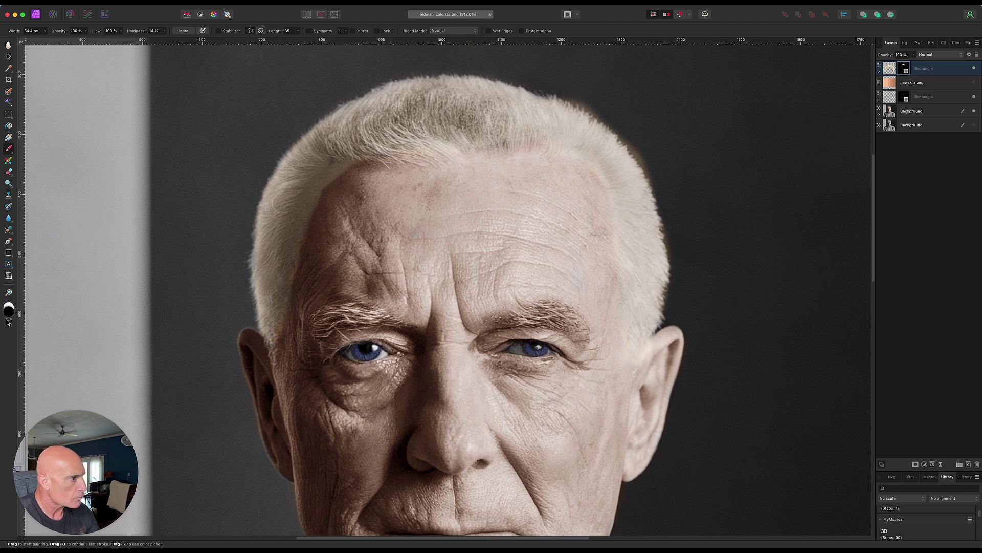
pyautogui.scroll(-2, 338, 319)
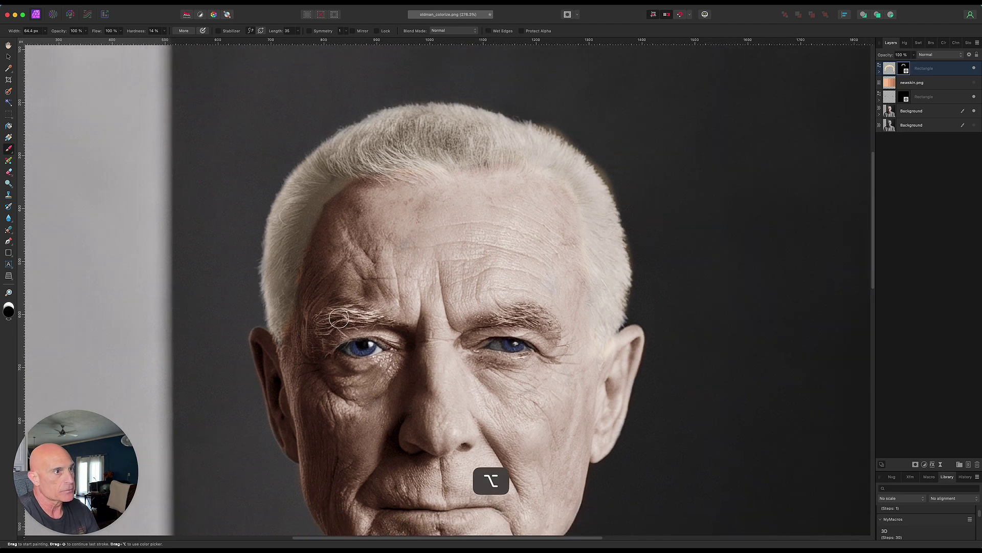
pyautogui.scroll(-1, 338, 319)
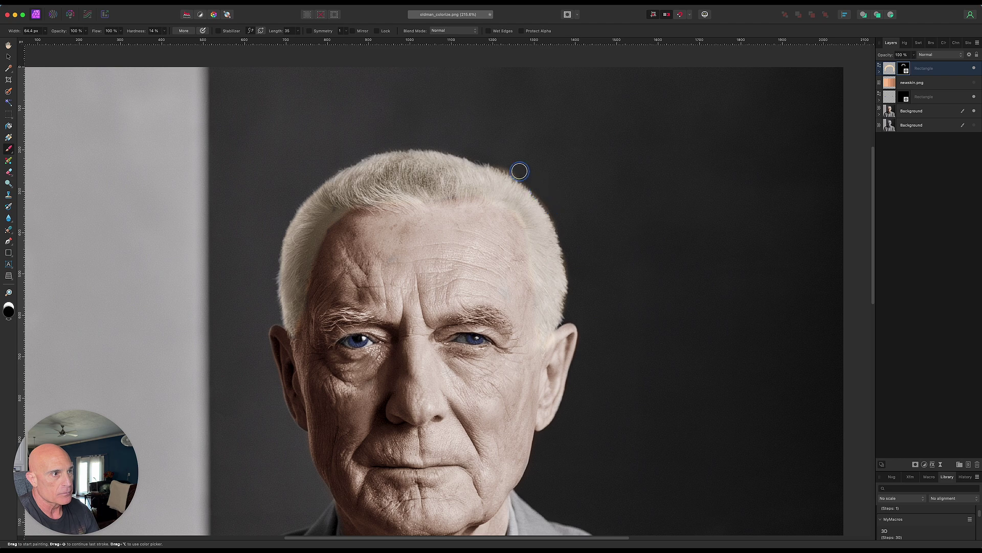
pyautogui.moveTo(556, 217); pyautogui.dragTo(574, 309)
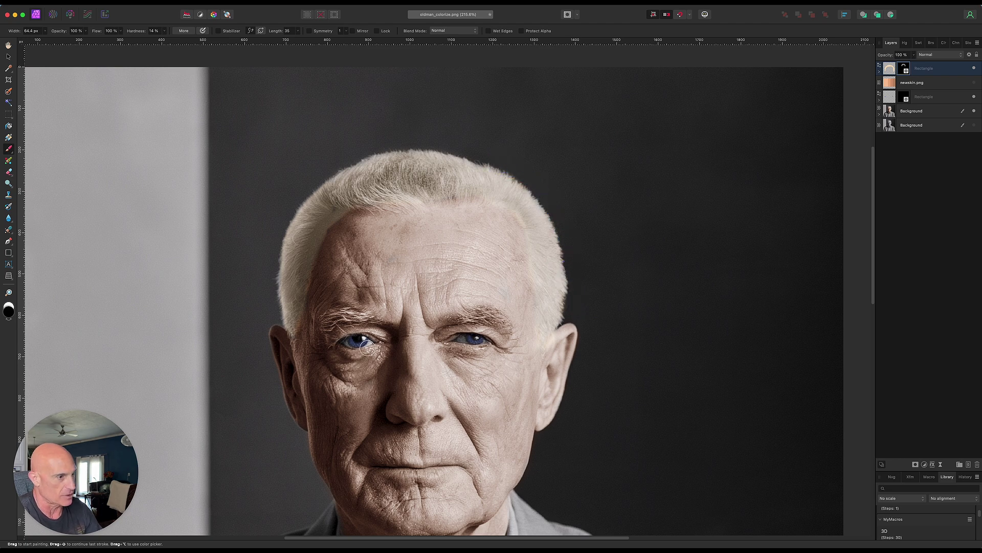
# Set the fill color to dark brown 321F17.
pyautogui.scroll(-5, 366, 348)
pyautogui.scroll(-1, 368, 347)
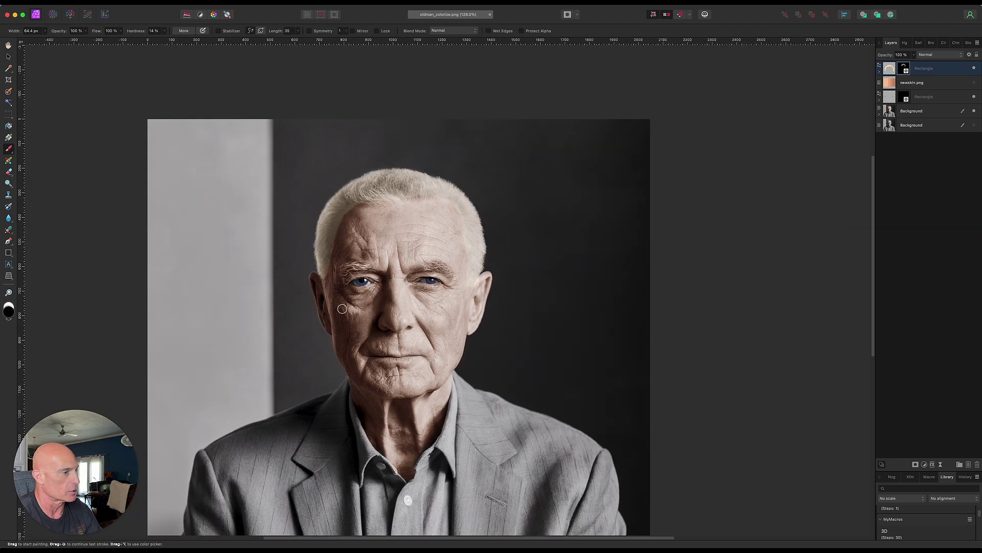
pyautogui.click(9, 57)
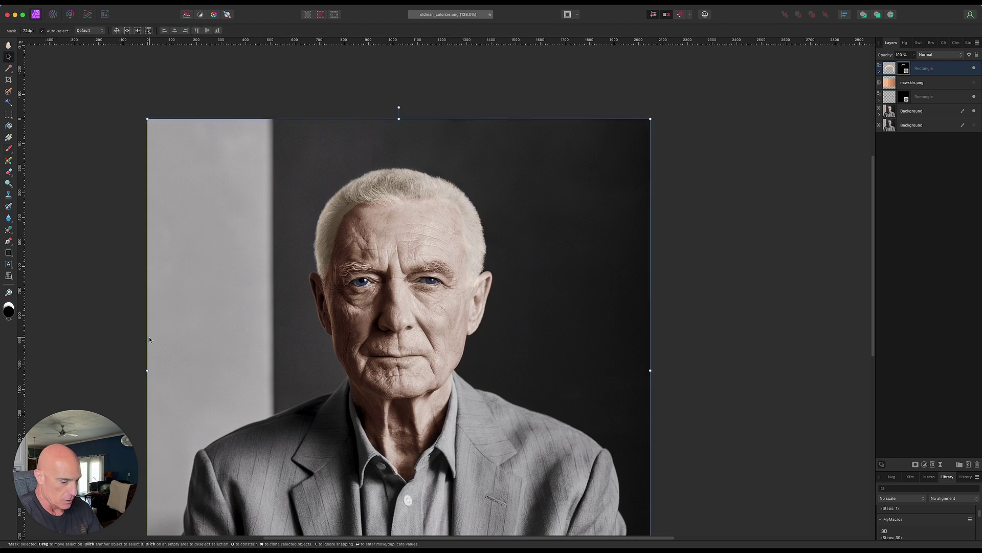
pyautogui.press('h')
pyautogui.moveTo(366, 374); pyautogui.dragTo(427, 257)
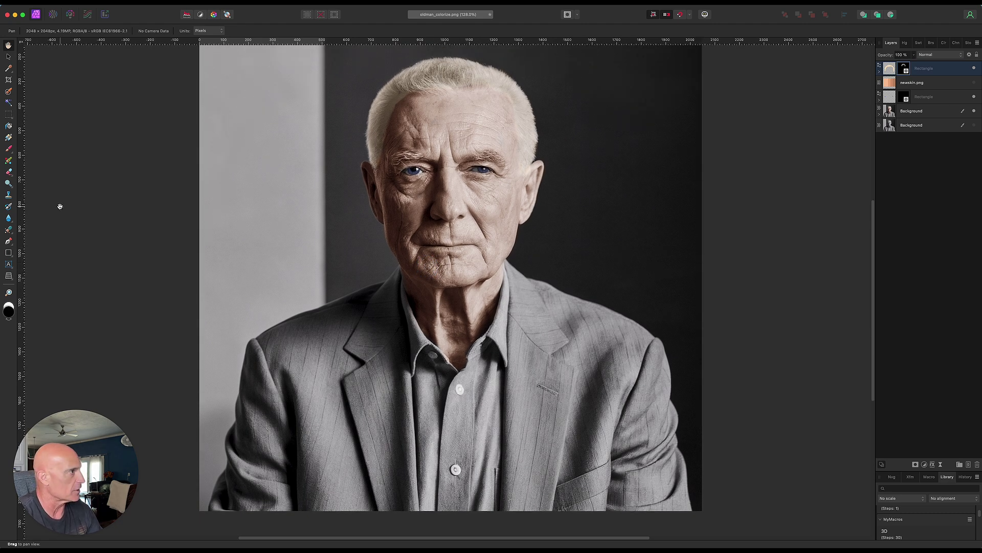
pyautogui.click(10, 58)
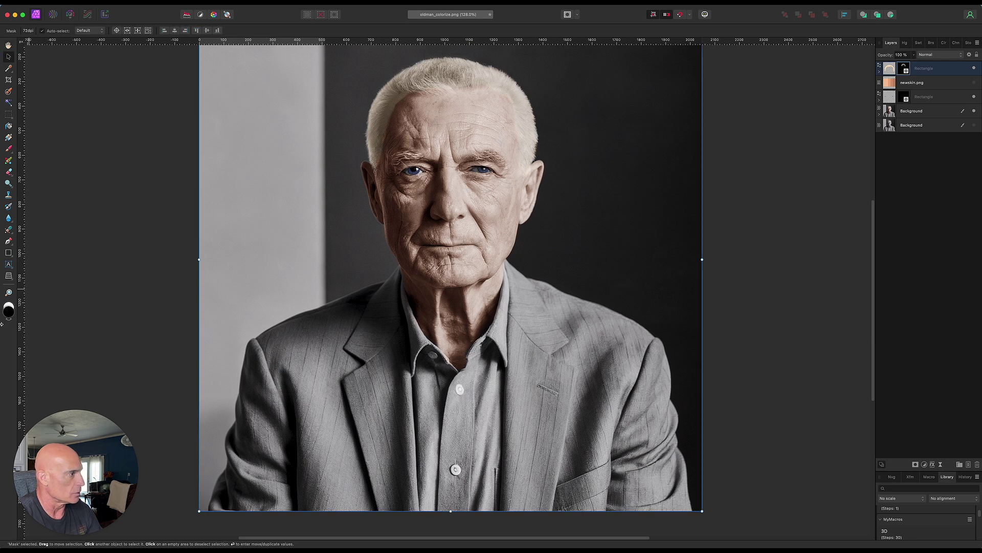
pyautogui.doubleClick(9, 310)
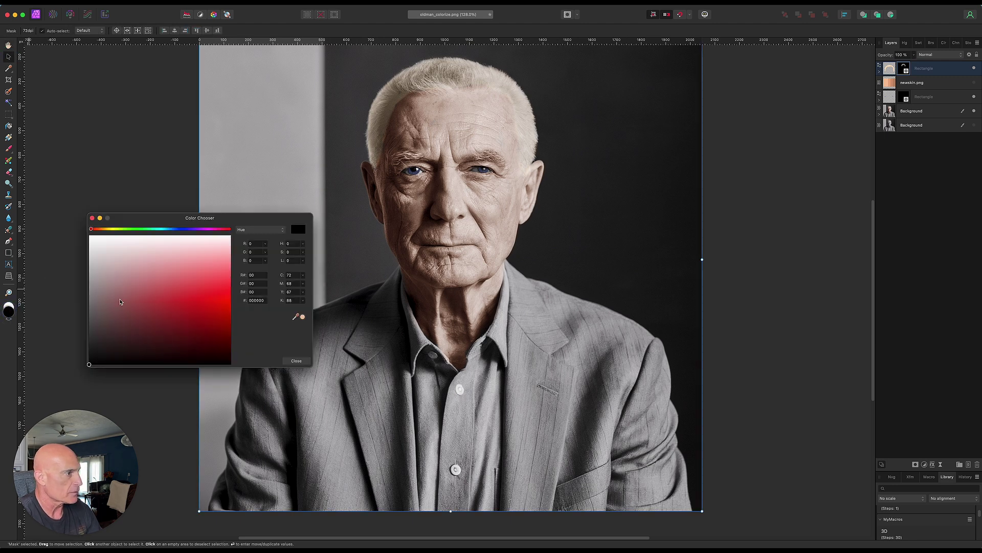
pyautogui.click(101, 230)
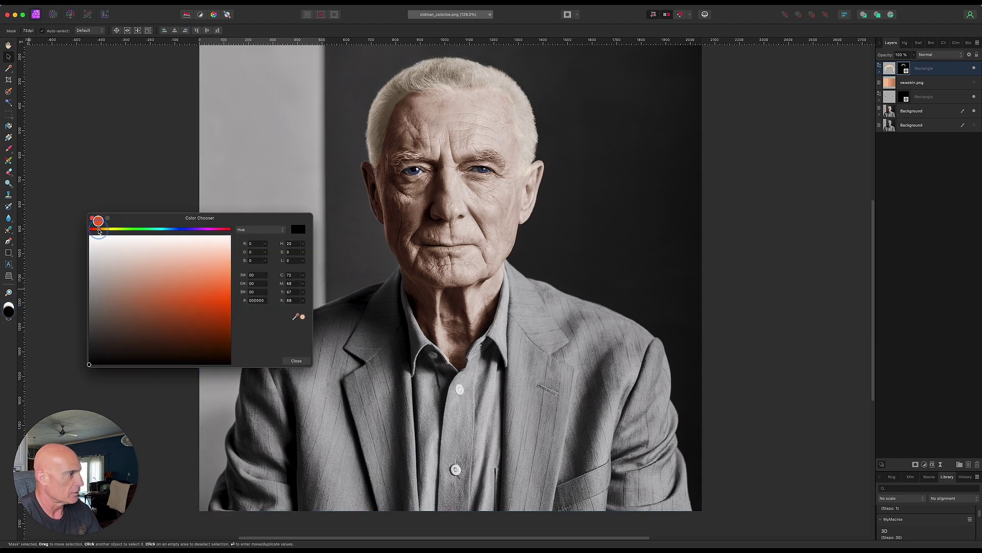
pyautogui.moveTo(125, 348); pyautogui.dragTo(141, 346)
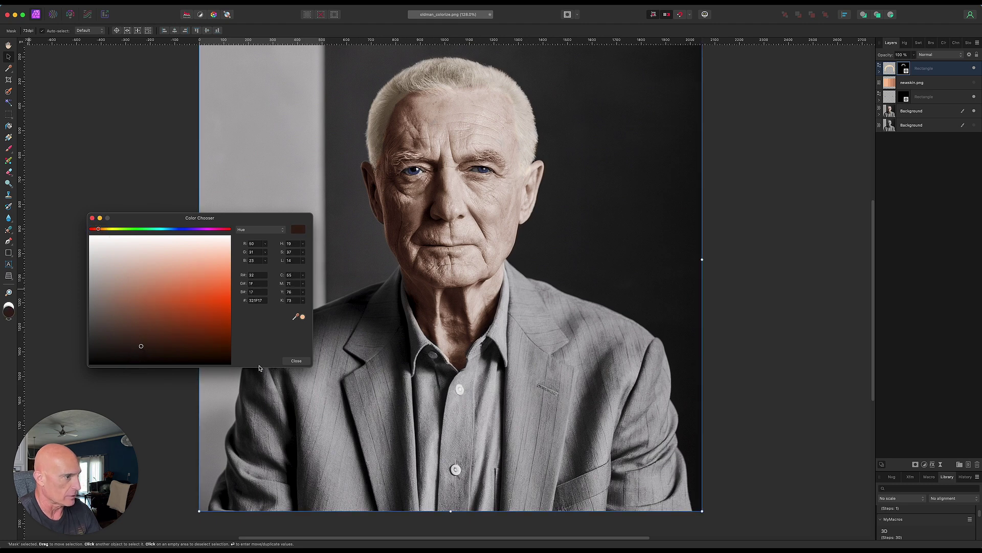
pyautogui.click(296, 361)
# Draw a dark brown rectangle over the jacket and lower body, and hide it with an inverted mask.
pyautogui.scroll(-2, 290, 353)
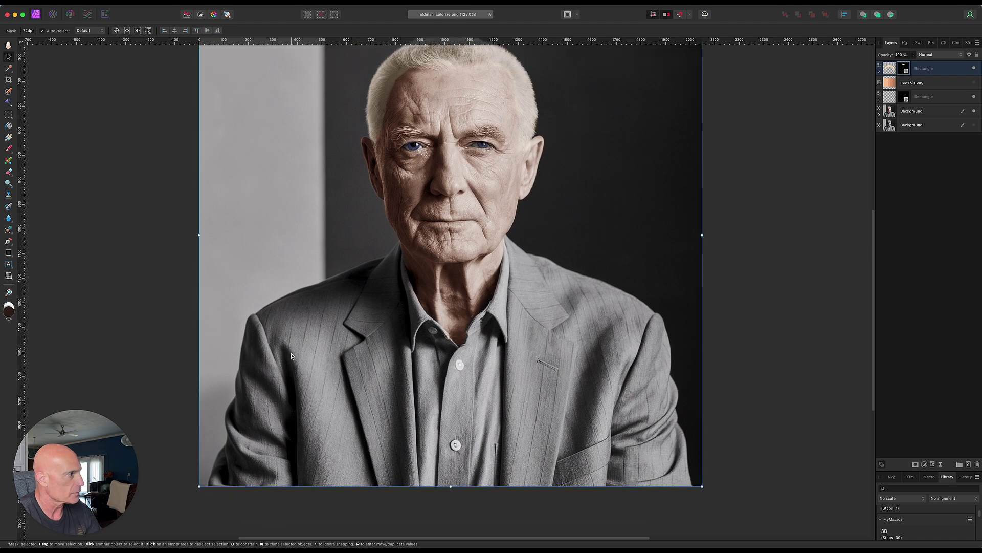
pyautogui.click(8, 253)
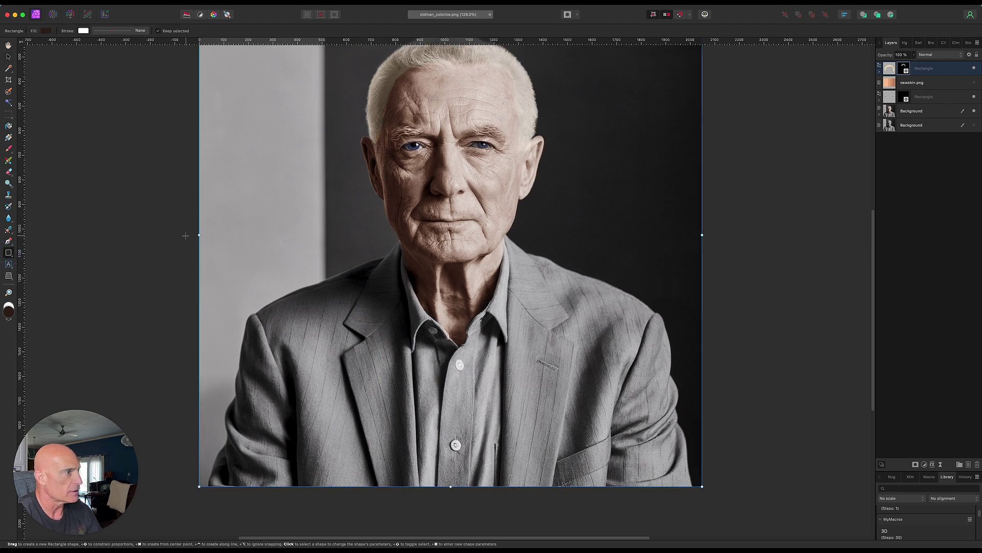
pyautogui.moveTo(204, 235); pyautogui.dragTo(718, 473)
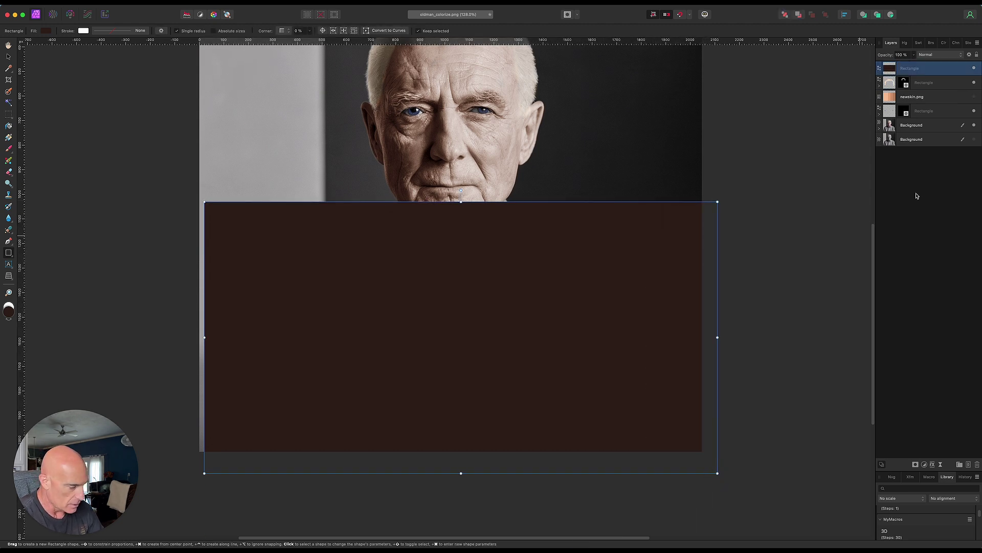
pyautogui.click(916, 465)
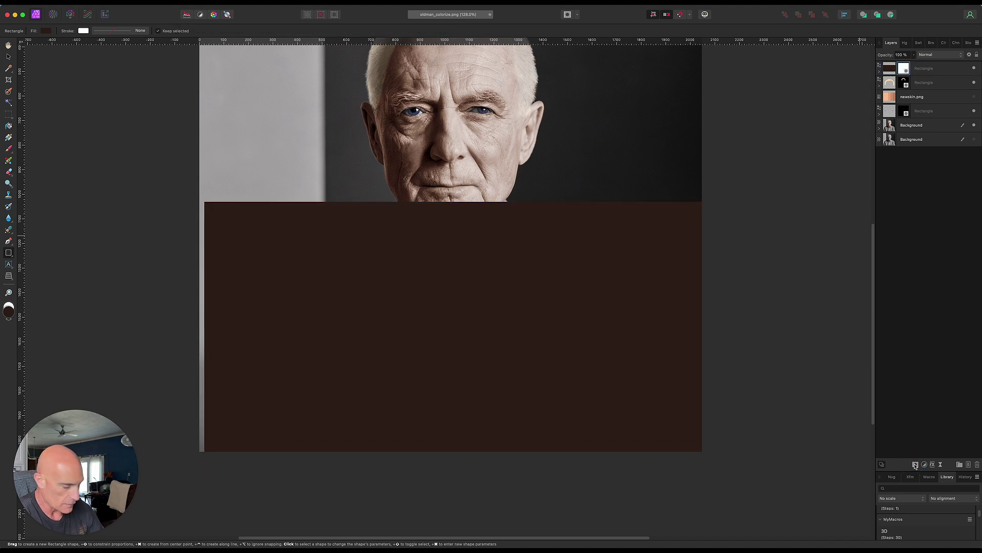
pyautogui.press('super+i')
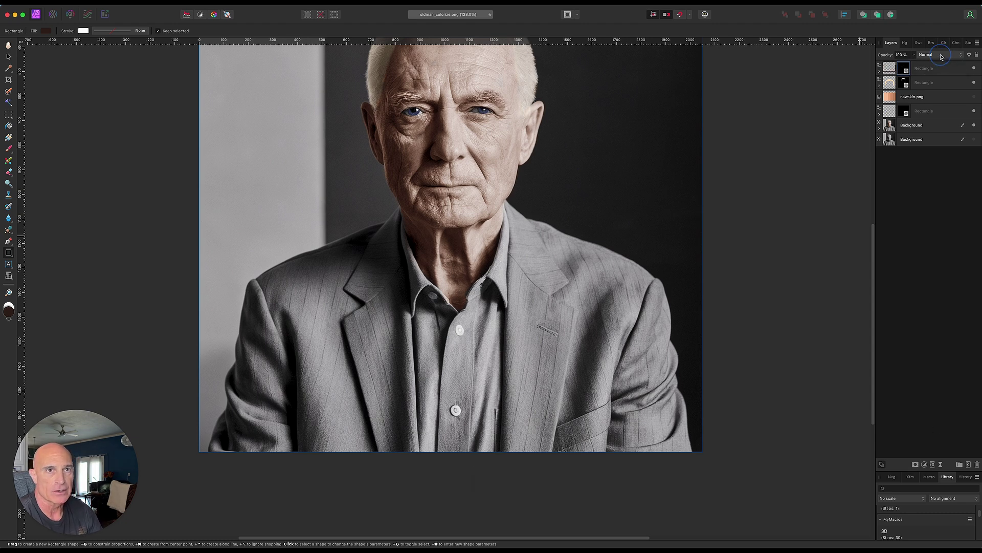
# Set the new mask's blend mode to Soft Light and ready the mask for painting the jacket with a white brush.
pyautogui.click(931, 158)
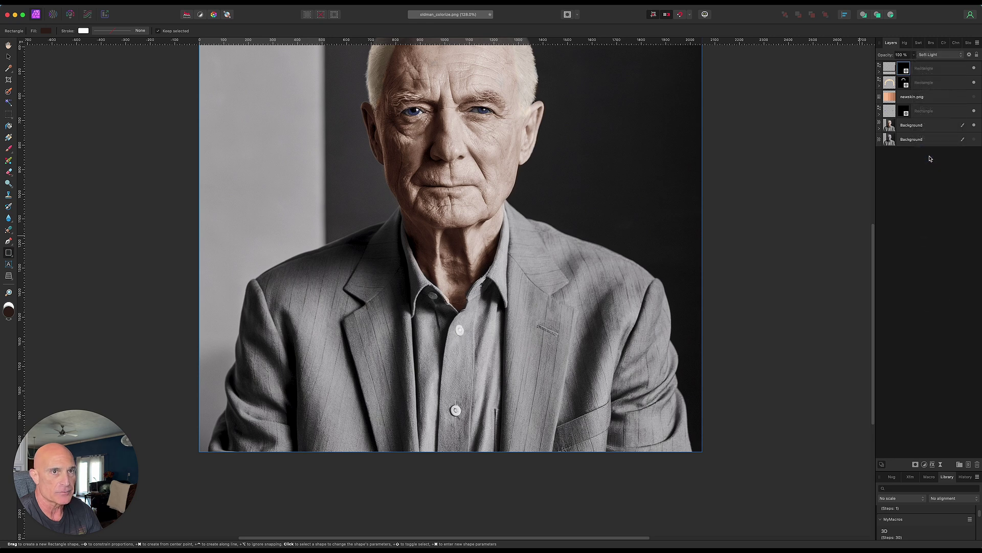
pyautogui.press('v')
pyautogui.click(138, 340)
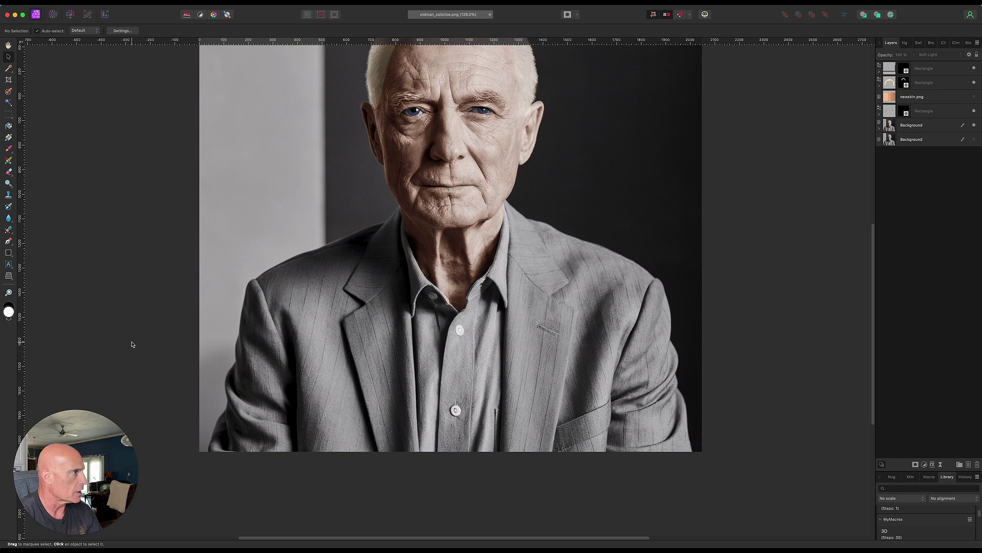
pyautogui.click(9, 149)
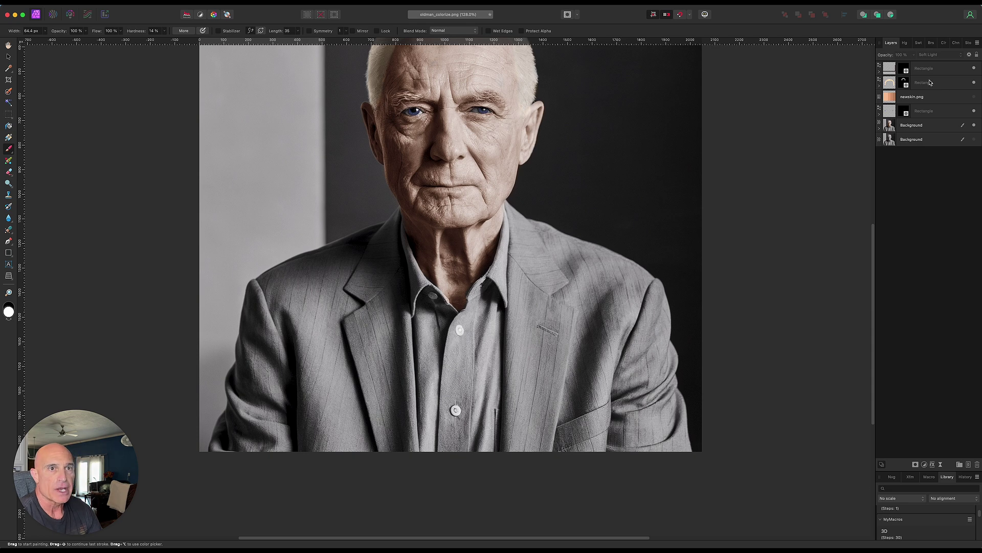
pyautogui.click(905, 69)
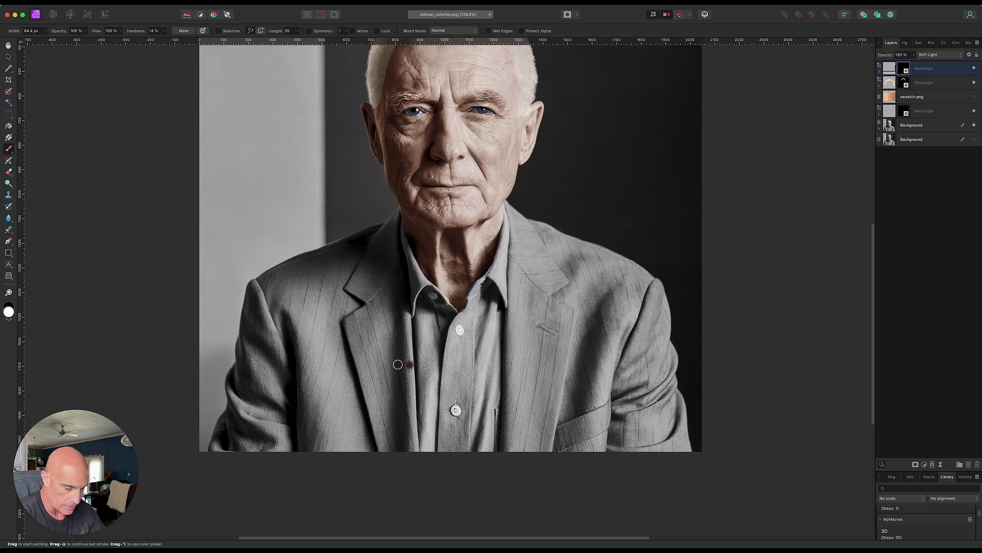
pyautogui.keyDown('alt'); pyautogui.scroll(3, 393, 364); pyautogui.keyUp('alt')
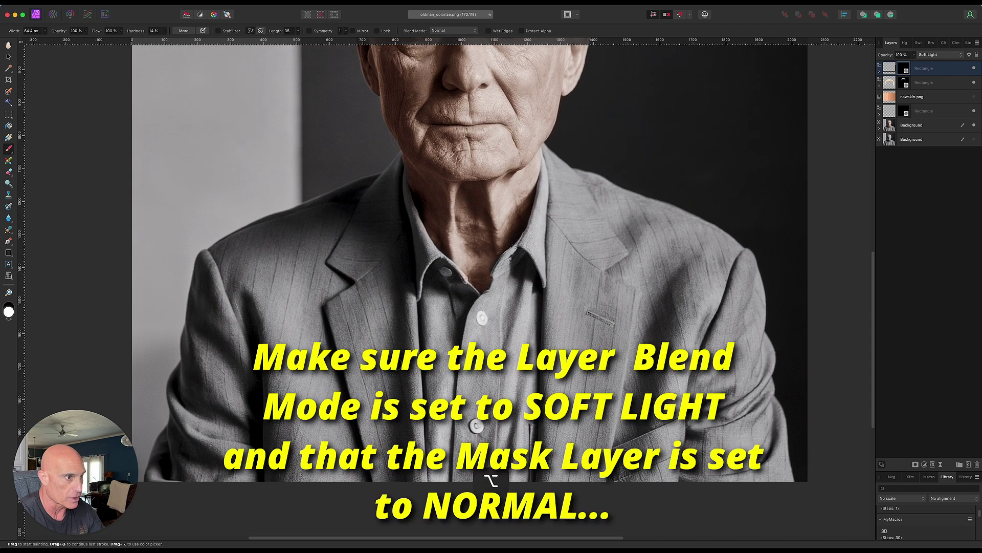
# Greatly enlarge the white brush and try painting over the lower jacket on the mask.
pyautogui.press(']')
pyautogui.press(']')
pyautogui.press(']')
pyautogui.press(']')
pyautogui.press(']')
pyautogui.press(']')
pyautogui.press(']')
pyautogui.press(']')
pyautogui.press(']')
pyautogui.press(']')
pyautogui.press(']')
pyautogui.press(']')
pyautogui.press(']')
pyautogui.press(']')
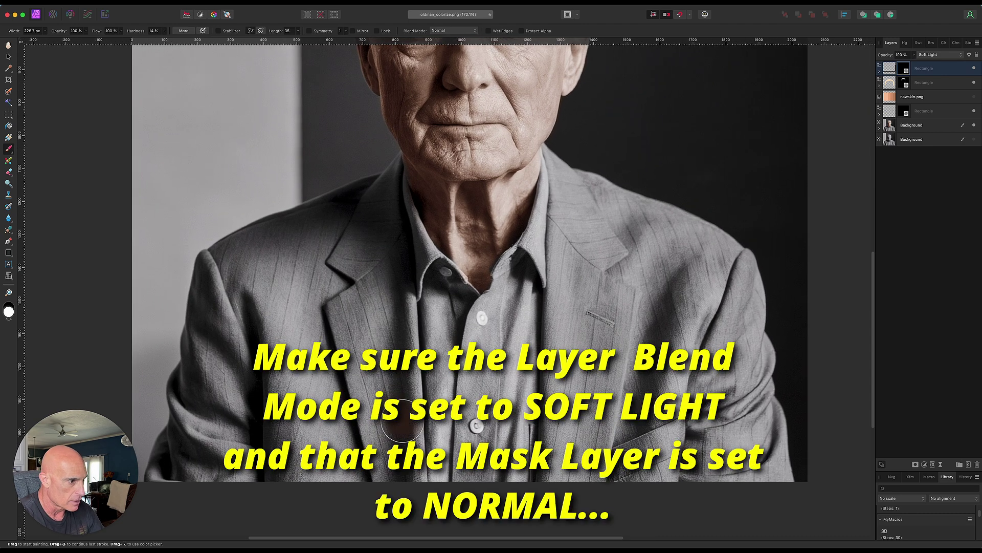
pyautogui.moveTo(368, 444); pyautogui.dragTo(436, 408)
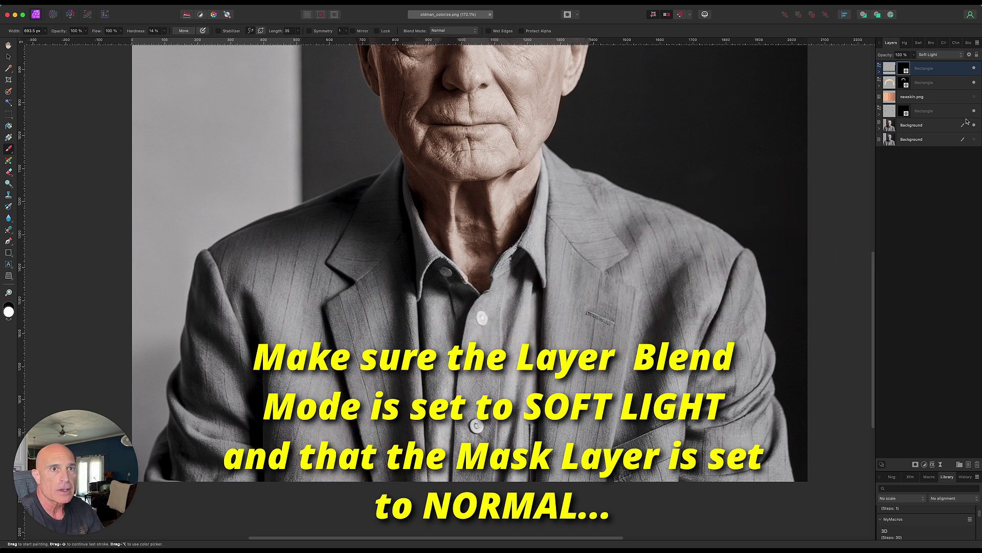
# Set the jacket rectangle layer's blend mode to Soft Light and its mask's blend mode to Normal.
pyautogui.click(938, 70)
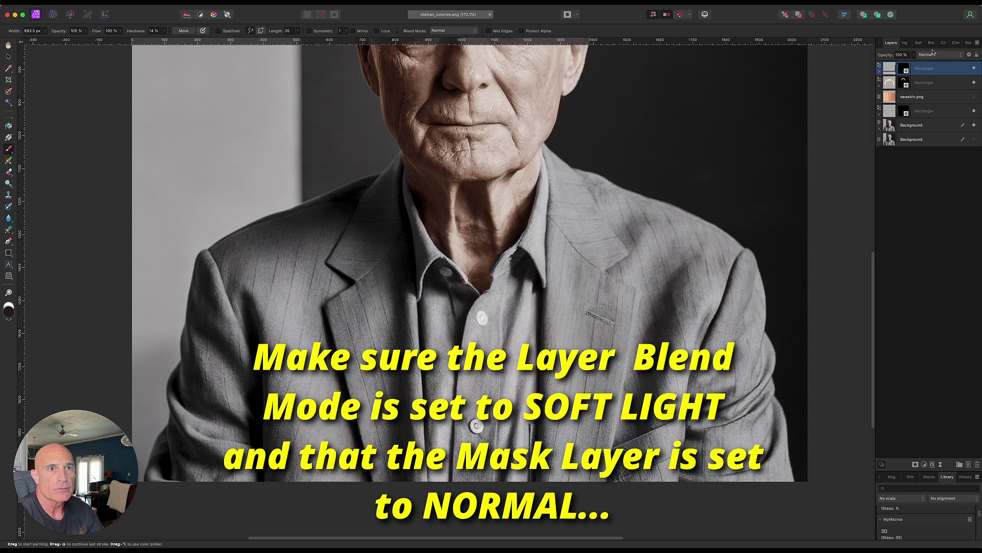
pyautogui.click(932, 157)
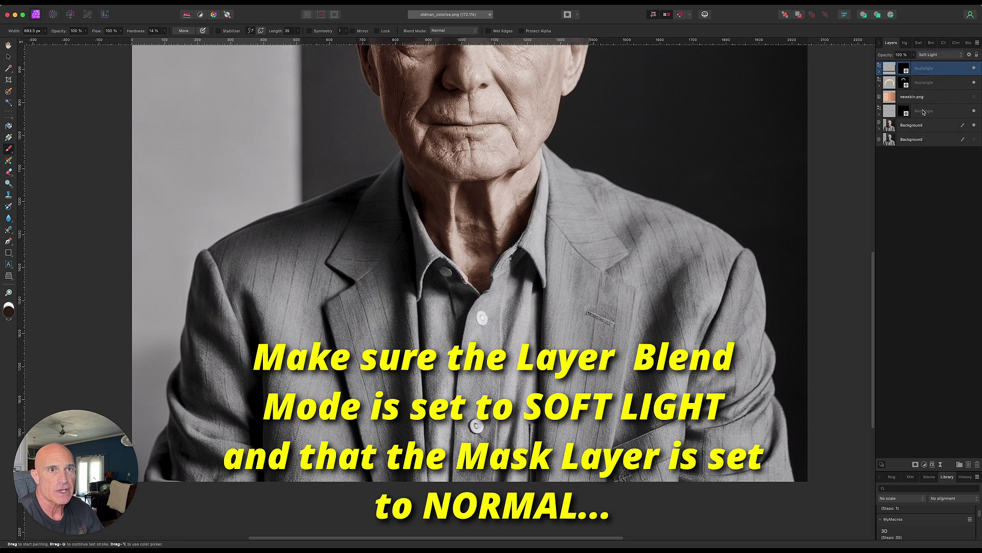
pyautogui.click(905, 68)
pyautogui.click(927, 56)
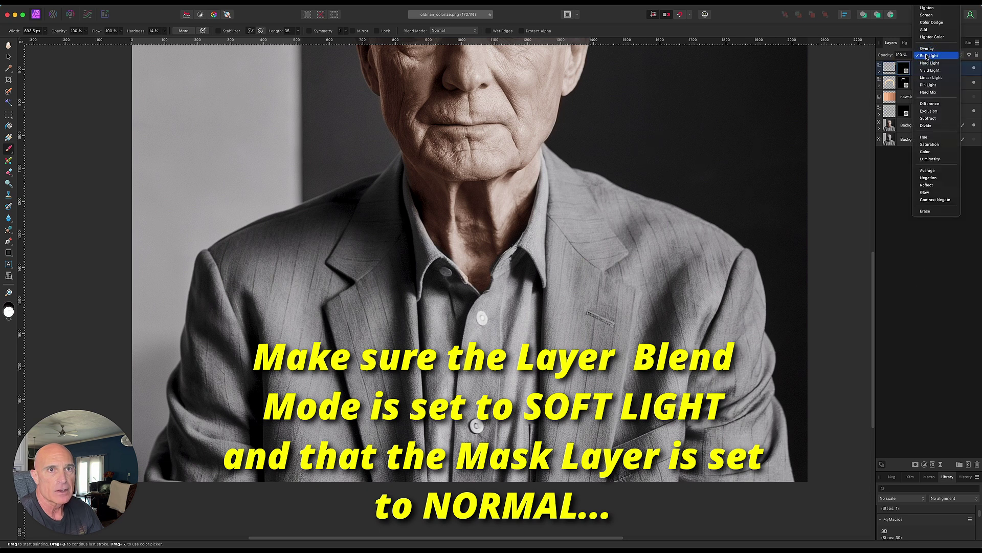
pyautogui.click(928, 11)
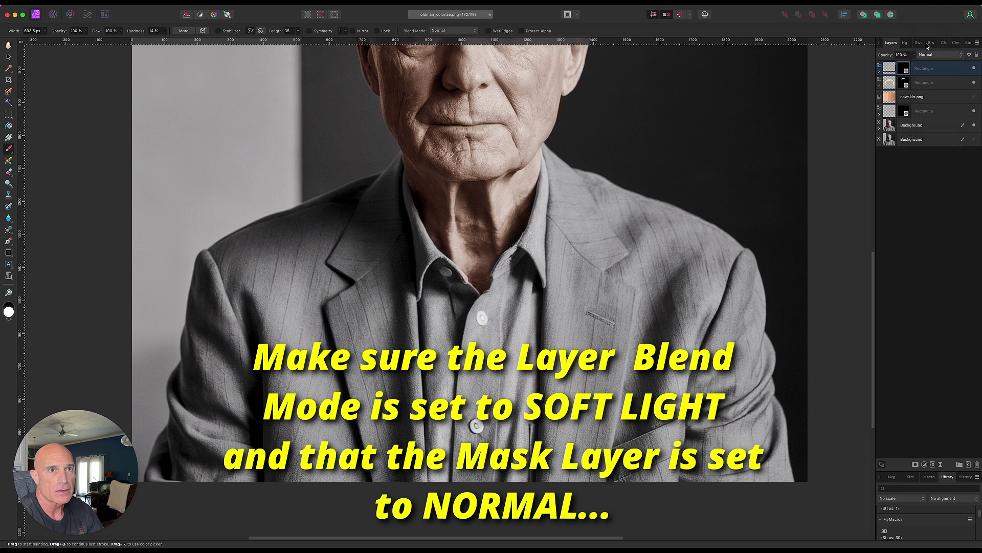
# Paint white on the mask across the jacket's lower body, sleeves and shoulders, using a smaller brush after the first broad strokes.
pyautogui.moveTo(278, 444)
pyautogui.mouseDown()
pyautogui.moveTo(241, 455)
pyautogui.moveTo(356, 441)
pyautogui.moveTo(370, 340)
pyautogui.moveTo(396, 390)
pyautogui.moveTo(476, 449)
pyautogui.moveTo(463, 449)
pyautogui.moveTo(679, 428)
pyautogui.moveTo(704, 338)
pyautogui.moveTo(708, 435)
pyautogui.moveTo(728, 456)
pyautogui.moveTo(701, 445)
pyautogui.mouseUp()
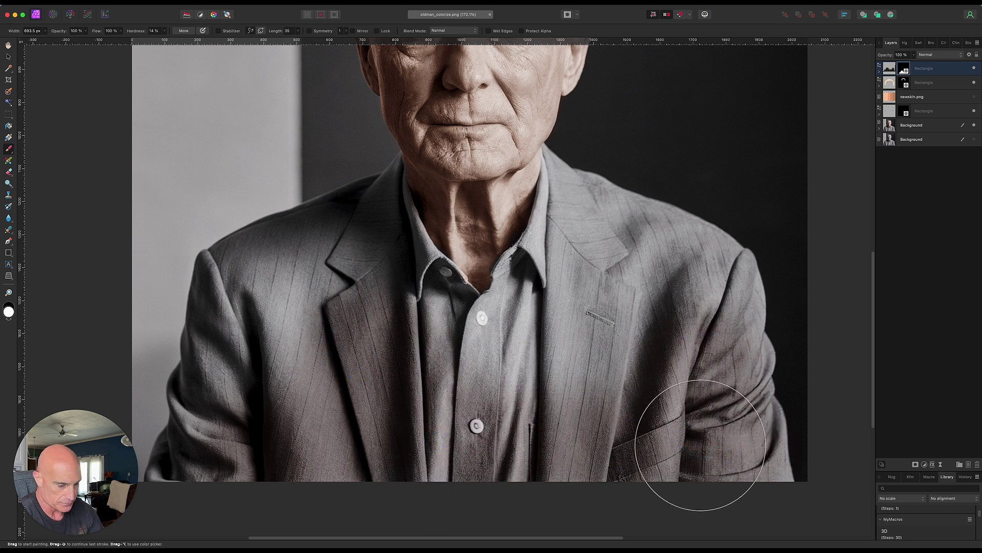
pyautogui.press('[')
pyautogui.press('[')
pyautogui.press('[')
pyautogui.press('[')
pyautogui.press('[')
pyautogui.press('[')
pyautogui.moveTo(742, 379)
pyautogui.mouseDown()
pyautogui.moveTo(584, 208)
pyautogui.moveTo(526, 386)
pyautogui.moveTo(592, 308)
pyautogui.moveTo(578, 207)
pyautogui.moveTo(736, 302)
pyautogui.moveTo(763, 428)
pyautogui.moveTo(761, 490)
pyautogui.mouseUp()
pyautogui.moveTo(635, 456)
pyautogui.mouseDown()
pyautogui.moveTo(574, 468)
pyautogui.moveTo(588, 194)
pyautogui.moveTo(731, 275)
pyautogui.moveTo(739, 405)
pyautogui.moveTo(748, 475)
pyautogui.mouseUp()
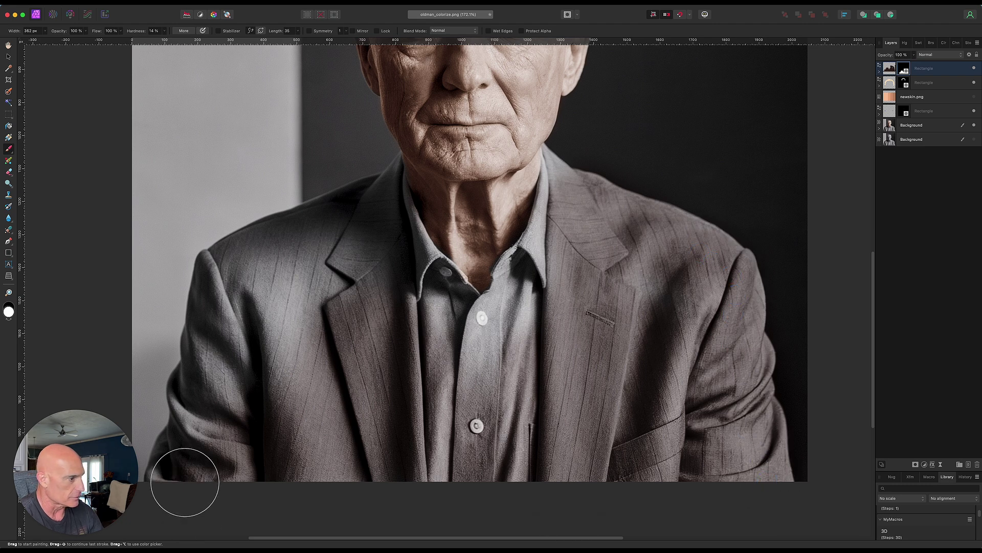
pyautogui.moveTo(238, 284)
pyautogui.mouseDown()
pyautogui.moveTo(339, 227)
pyautogui.moveTo(358, 330)
pyautogui.moveTo(320, 352)
pyautogui.moveTo(270, 283)
pyautogui.mouseUp()
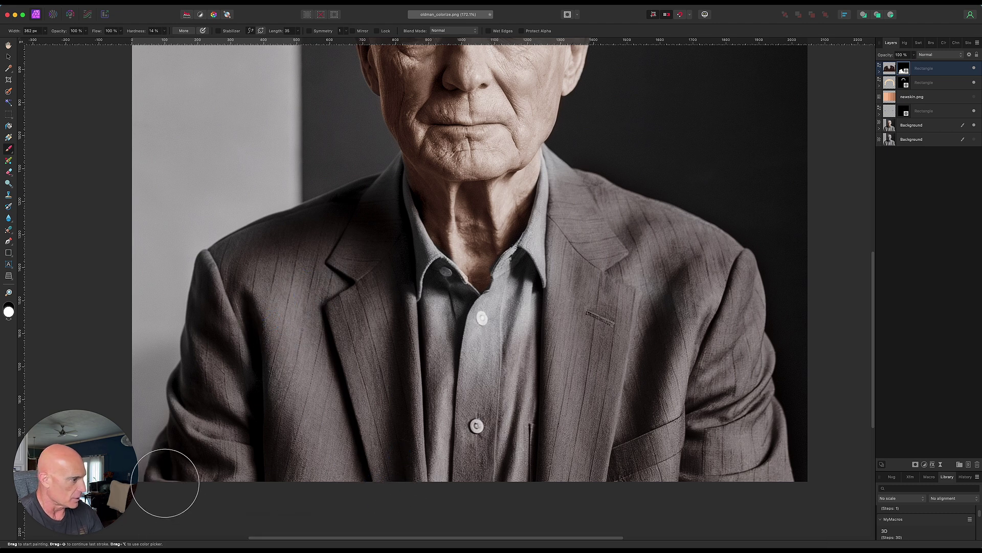
pyautogui.moveTo(174, 483)
pyautogui.mouseDown()
pyautogui.moveTo(209, 342)
pyautogui.moveTo(363, 216)
pyautogui.mouseUp()
# Shrink the brush and paint white on the mask along the narrow upper lapels beside the shirt collar.
pyautogui.press('[')
pyautogui.press('[')
pyautogui.press('[')
pyautogui.press('[')
pyautogui.press('[')
pyautogui.press('[')
pyautogui.press('[')
pyautogui.press('[')
pyautogui.moveTo(396, 160); pyautogui.dragTo(388, 192)
pyautogui.moveTo(568, 177)
pyautogui.mouseDown()
pyautogui.moveTo(559, 171)
pyautogui.moveTo(571, 175)
pyautogui.mouseUp()
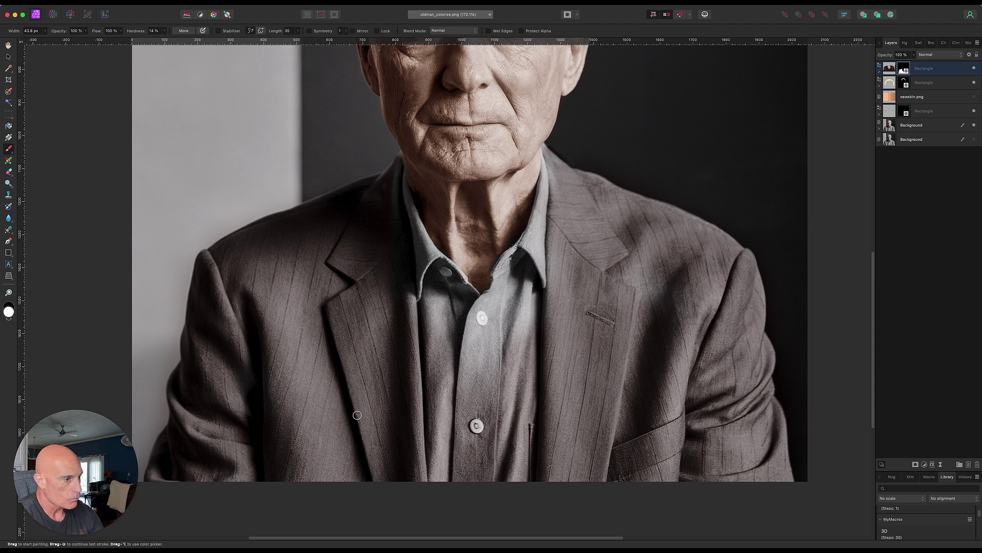
# Paint black on the mask to clean the brown spill on the background along the jacket's shoulder and sleeve edges, enlarging the brush.
pyautogui.scroll(-2, 428, 343)
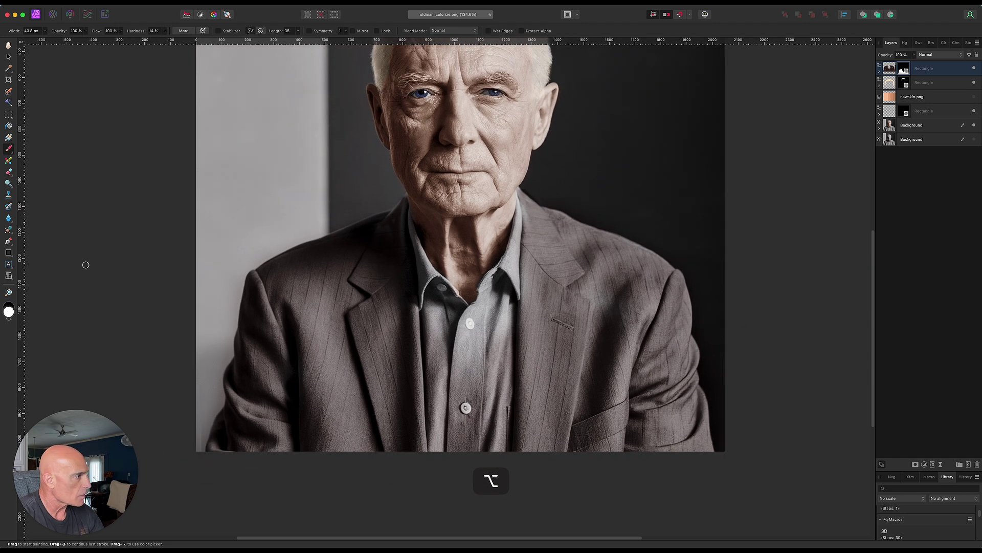
pyautogui.click(9, 320)
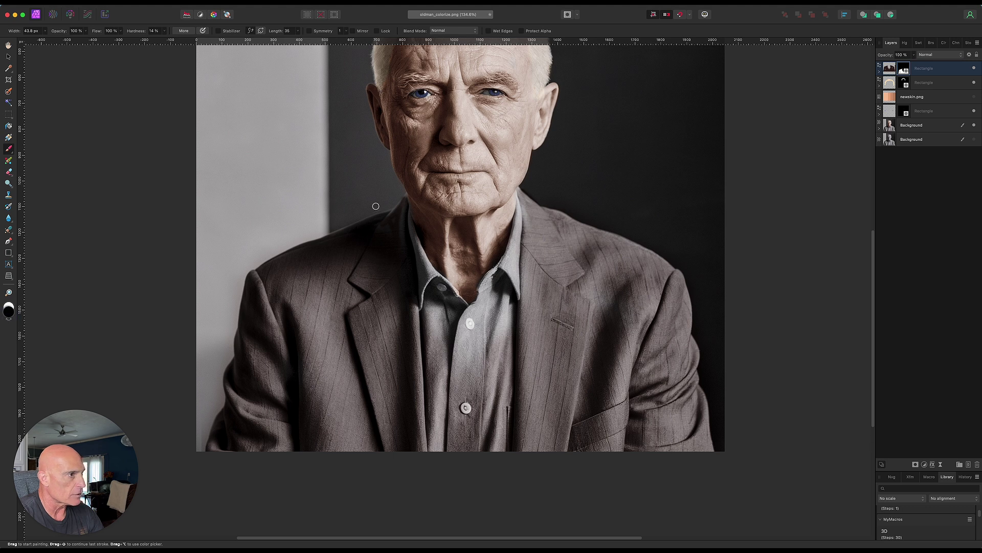
pyautogui.moveTo(373, 211)
pyautogui.mouseDown()
pyautogui.moveTo(286, 245)
pyautogui.moveTo(367, 216)
pyautogui.moveTo(226, 378)
pyautogui.mouseUp()
pyautogui.press(']')
pyautogui.press(']')
pyautogui.press(']')
pyautogui.press(']')
pyautogui.press(']')
pyautogui.moveTo(231, 313)
pyautogui.mouseDown()
pyautogui.moveTo(208, 395)
pyautogui.moveTo(214, 345)
pyautogui.moveTo(252, 261)
pyautogui.moveTo(371, 196)
pyautogui.mouseUp()
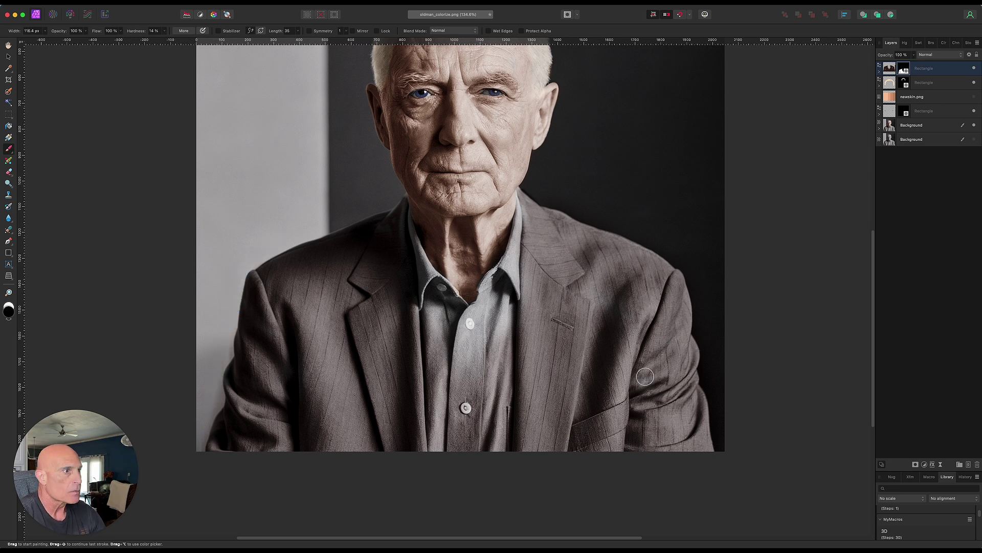
pyautogui.scroll(5, 548, 348)
pyautogui.scroll(-4, 540, 353)
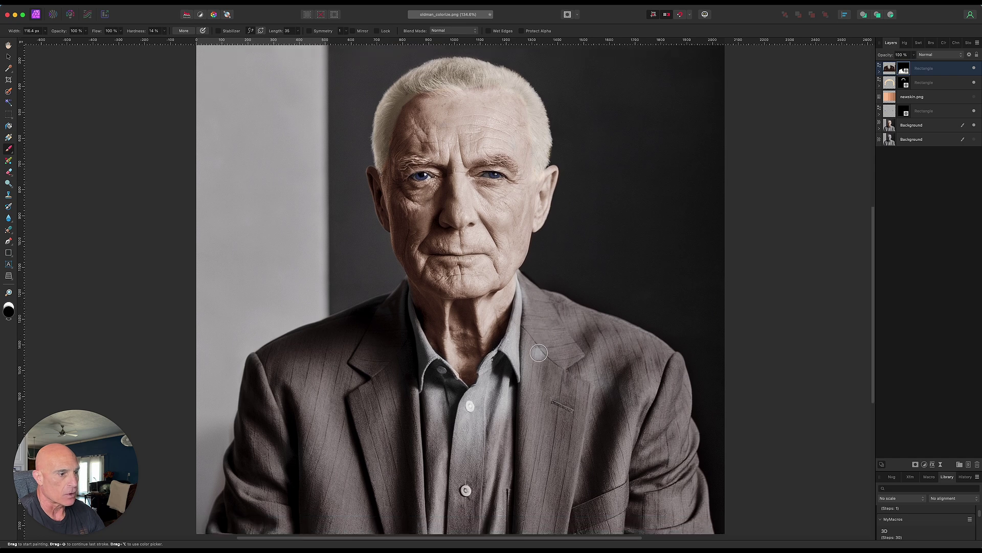
# Reselect the jacket layer's mask and paint black over the shirt to remove the brown tint.
pyautogui.click(950, 68)
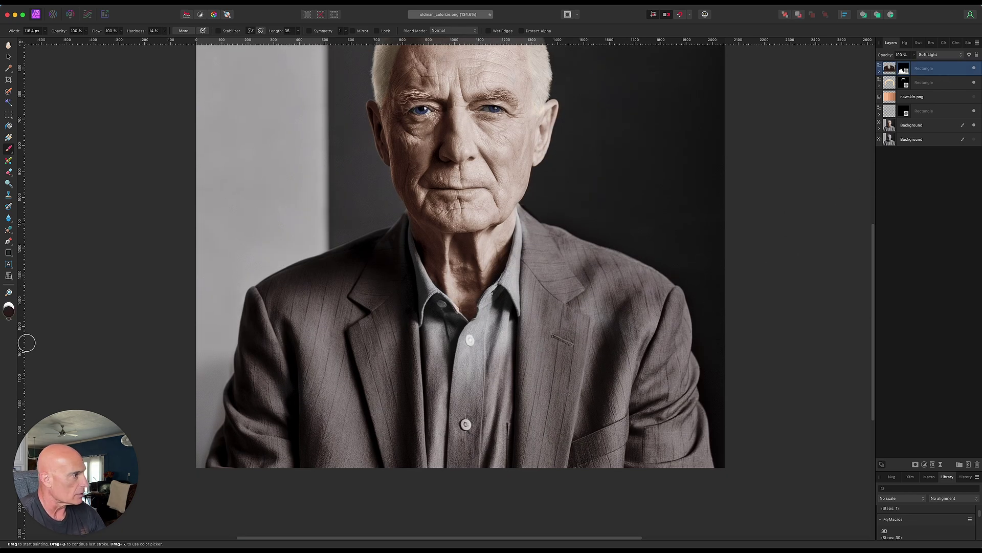
pyautogui.click(905, 68)
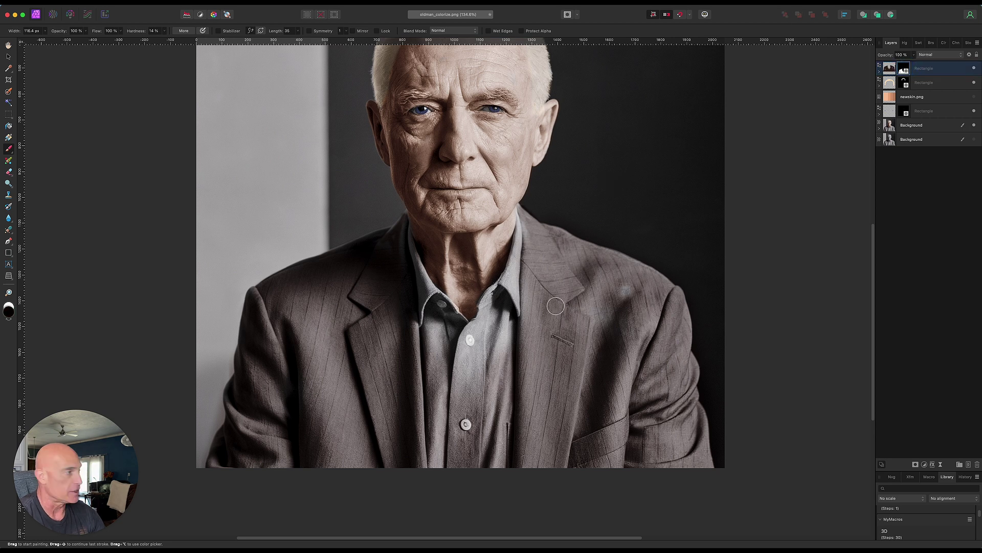
pyautogui.moveTo(488, 382)
pyautogui.mouseDown()
pyautogui.moveTo(480, 436)
pyautogui.moveTo(463, 420)
pyautogui.moveTo(498, 464)
pyautogui.moveTo(494, 350)
pyautogui.moveTo(508, 419)
pyautogui.moveTo(492, 372)
pyautogui.moveTo(442, 345)
pyautogui.moveTo(439, 478)
pyautogui.moveTo(435, 359)
pyautogui.moveTo(445, 352)
pyautogui.moveTo(500, 431)
pyautogui.moveTo(496, 329)
pyautogui.moveTo(493, 363)
pyautogui.mouseUp()
# Set the fill color to pale pinkish cream E8D8D1.
pyautogui.click(952, 73)
pyautogui.click(9, 311)
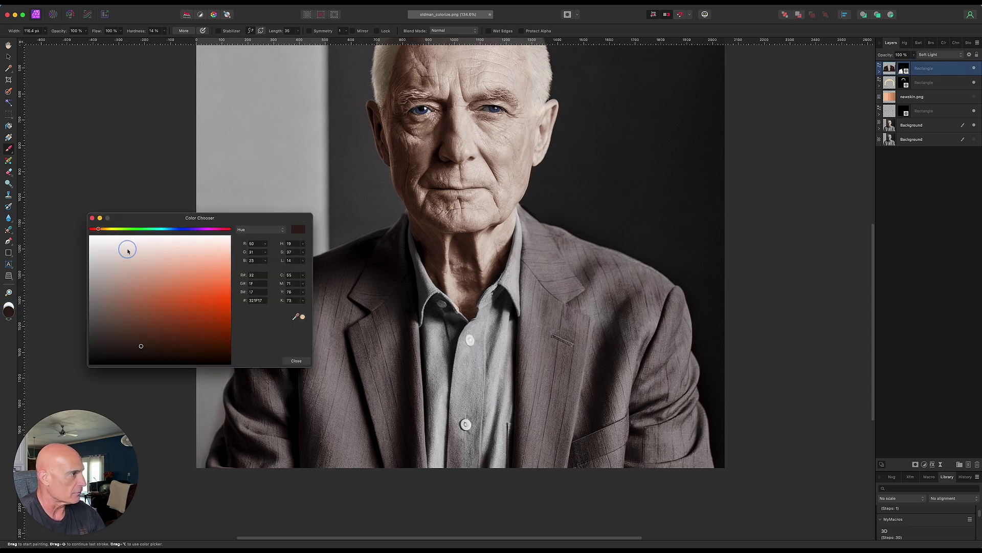
pyautogui.moveTo(133, 251); pyautogui.dragTo(142, 251)
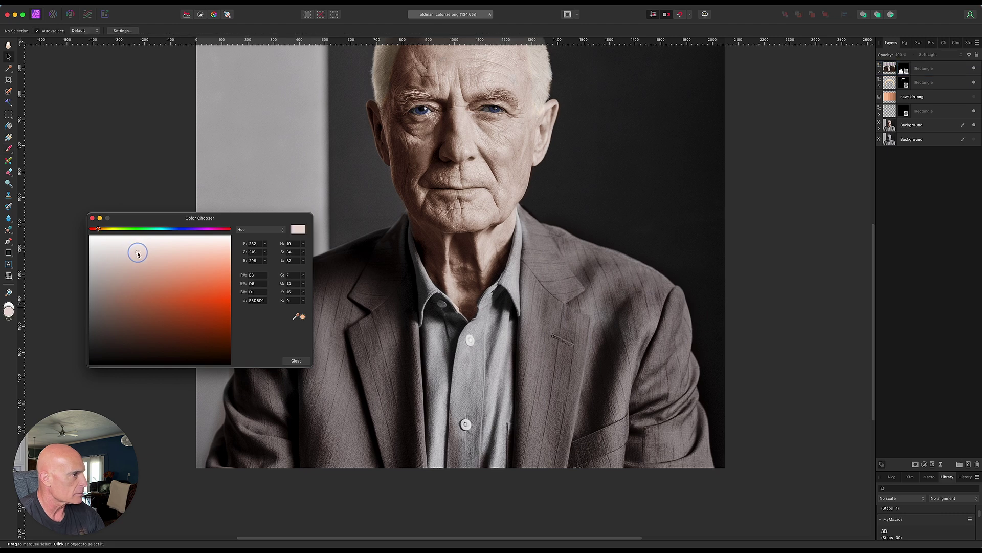
pyautogui.click(292, 361)
# Draw a pale cream rectangle over the shirt area and hide it with an inverted mask.
pyautogui.click(8, 253)
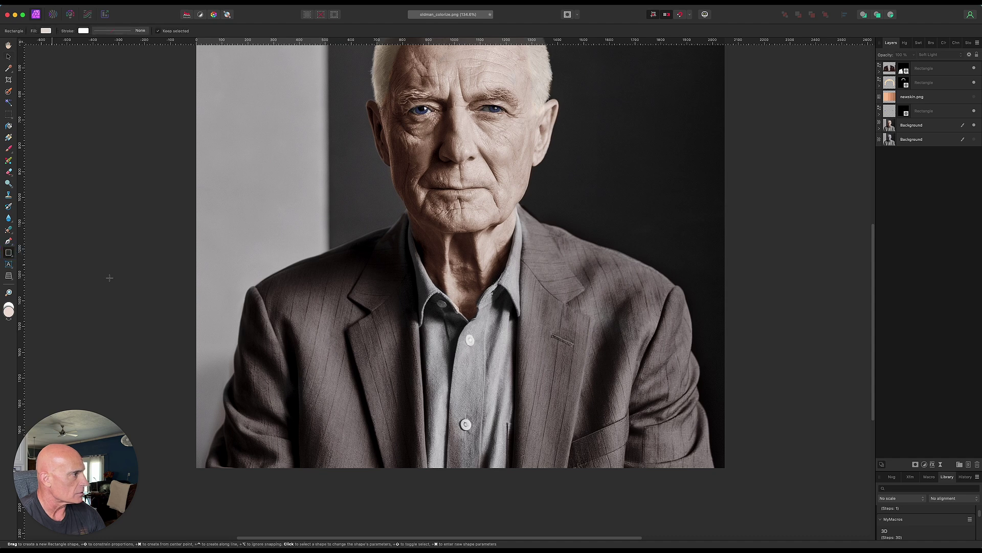
pyautogui.moveTo(383, 197); pyautogui.dragTo(537, 482)
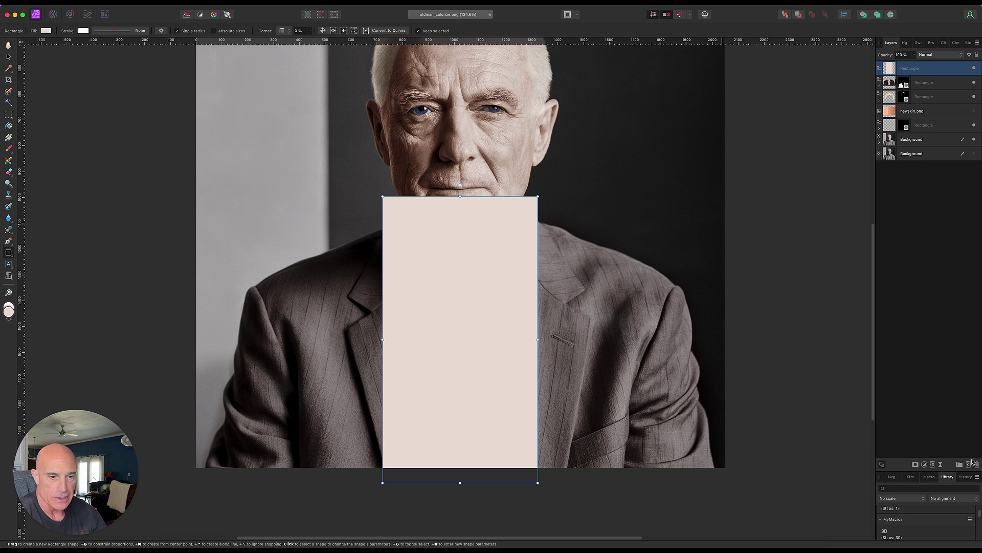
pyautogui.click(916, 465)
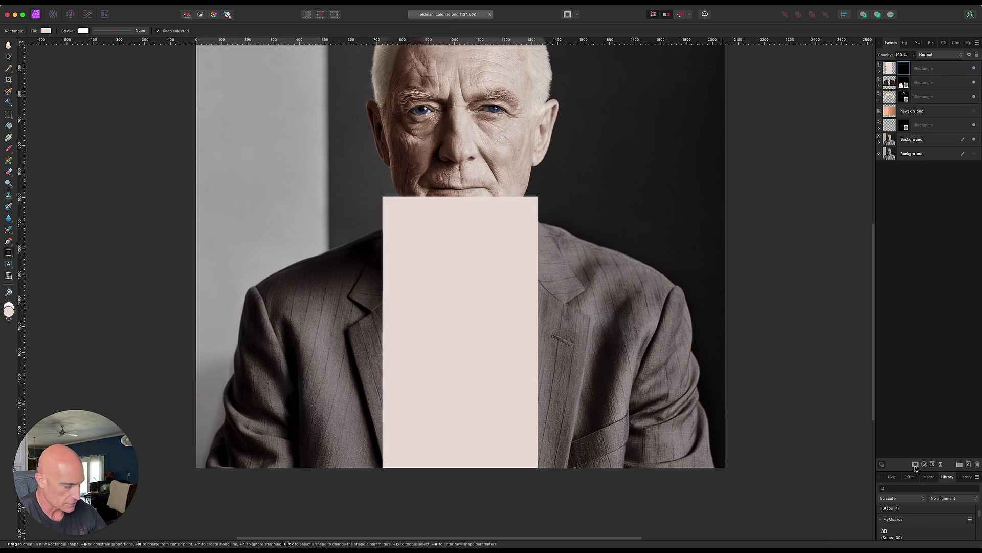
pyautogui.press('super+i')
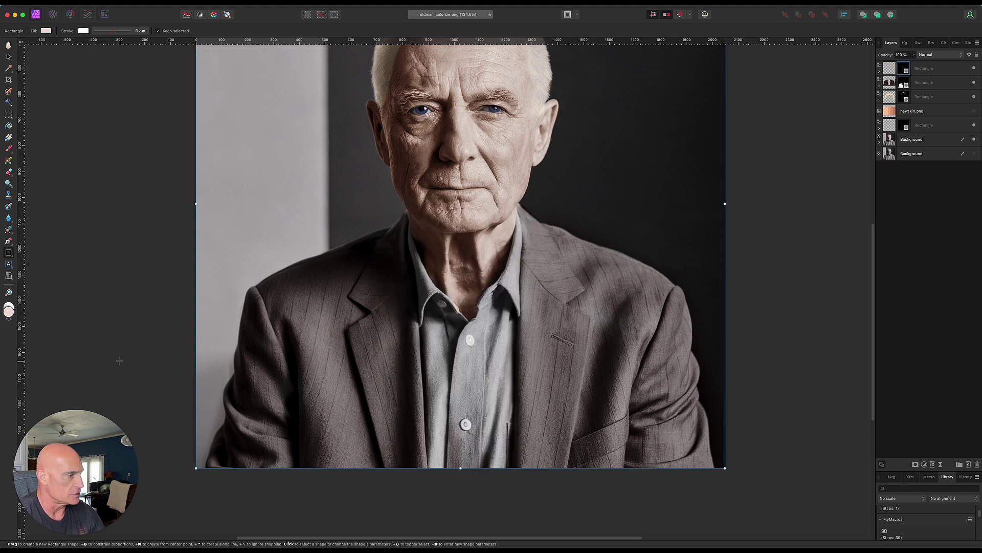
# Set the shirt rectangle layer to Soft Light and ready its mask for painting with a white brush.
pyautogui.click(9, 57)
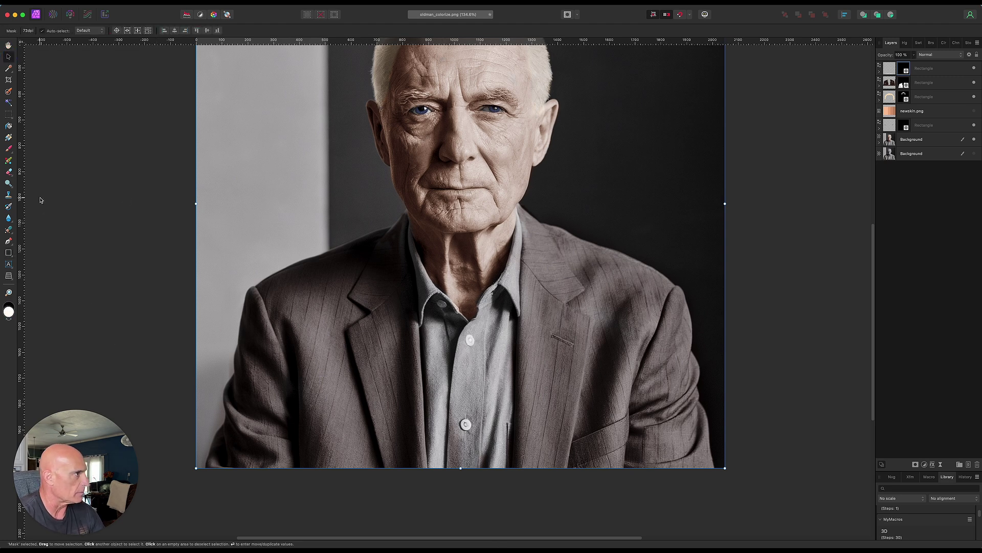
pyautogui.click(9, 150)
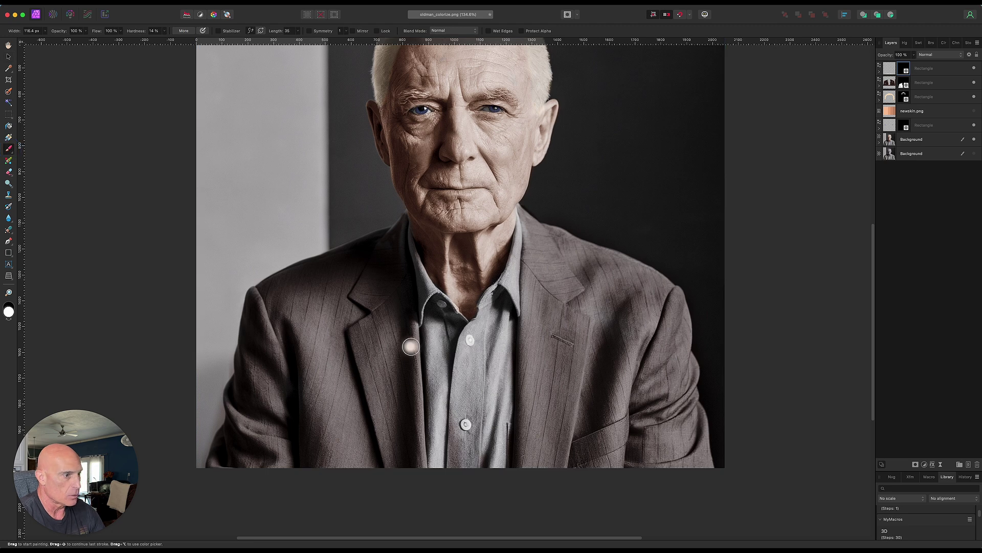
pyautogui.click(946, 70)
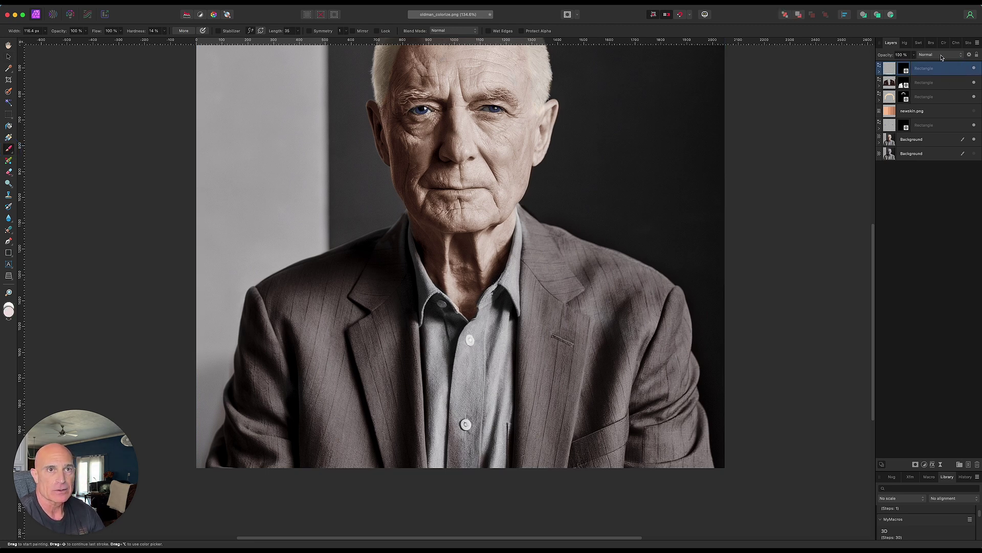
pyautogui.click(939, 55)
pyautogui.click(936, 157)
pyautogui.click(905, 69)
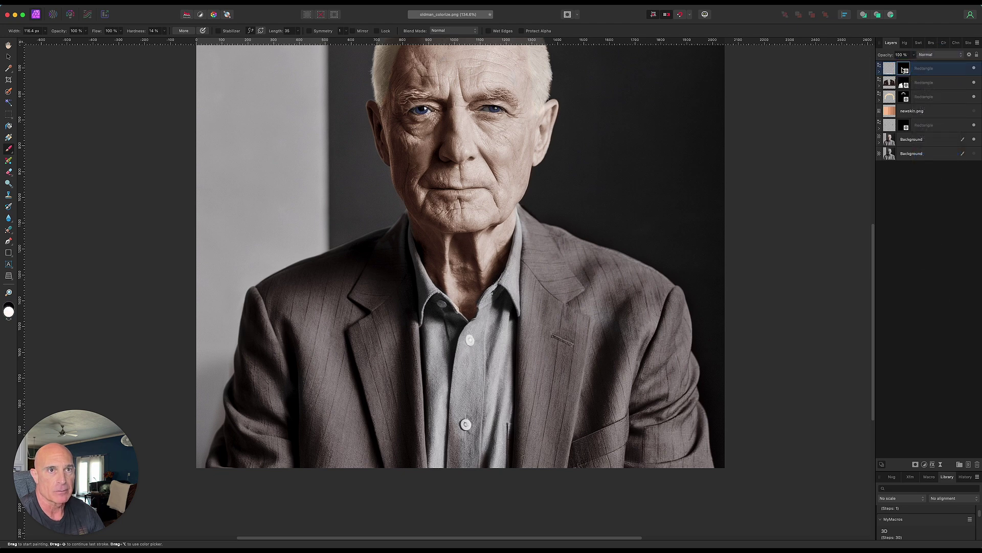
# Paint white on the mask over the shirt front, using a smaller brush along the collar on the breast-pocket side.
pyautogui.scroll(5, 484, 385)
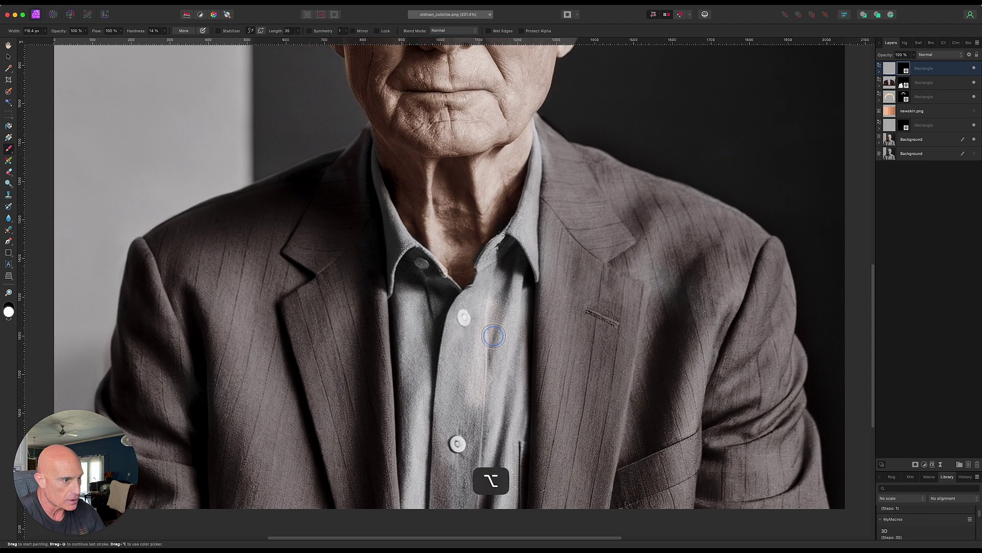
pyautogui.moveTo(532, 231)
pyautogui.mouseDown()
pyautogui.moveTo(504, 352)
pyautogui.moveTo(504, 465)
pyautogui.moveTo(508, 451)
pyautogui.moveTo(516, 470)
pyautogui.moveTo(509, 357)
pyautogui.moveTo(460, 443)
pyautogui.moveTo(452, 404)
pyautogui.moveTo(420, 414)
pyautogui.moveTo(438, 363)
pyautogui.moveTo(452, 371)
pyautogui.moveTo(439, 312)
pyautogui.moveTo(411, 372)
pyautogui.moveTo(407, 358)
pyautogui.moveTo(405, 245)
pyautogui.moveTo(406, 284)
pyautogui.moveTo(457, 304)
pyautogui.moveTo(481, 300)
pyautogui.moveTo(506, 247)
pyautogui.mouseUp()
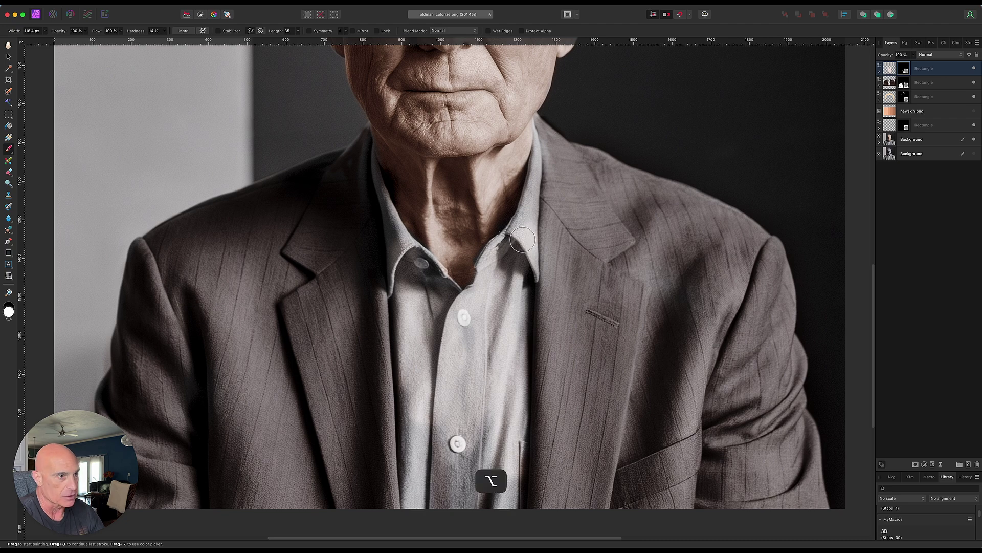
pyautogui.scroll(-2, 522, 239)
pyautogui.press('[')
pyautogui.press('[')
pyautogui.press('[')
pyautogui.press('[')
pyautogui.moveTo(535, 171)
pyautogui.mouseDown()
pyautogui.moveTo(493, 439)
pyautogui.moveTo(469, 431)
pyautogui.moveTo(482, 416)
pyautogui.moveTo(516, 438)
pyautogui.moveTo(512, 429)
pyautogui.moveTo(490, 442)
pyautogui.moveTo(485, 427)
pyautogui.moveTo(489, 412)
pyautogui.moveTo(512, 416)
pyautogui.moveTo(475, 429)
pyautogui.moveTo(449, 420)
pyautogui.moveTo(475, 436)
pyautogui.moveTo(473, 411)
pyautogui.moveTo(501, 445)
pyautogui.moveTo(467, 437)
pyautogui.moveTo(457, 381)
pyautogui.moveTo(473, 413)
pyautogui.moveTo(447, 449)
pyautogui.moveTo(444, 340)
pyautogui.moveTo(483, 310)
pyautogui.moveTo(505, 351)
pyautogui.moveTo(500, 408)
pyautogui.moveTo(491, 370)
pyautogui.moveTo(487, 405)
pyautogui.moveTo(469, 409)
pyautogui.moveTo(460, 284)
pyautogui.moveTo(439, 271)
pyautogui.moveTo(428, 229)
pyautogui.moveTo(436, 240)
pyautogui.moveTo(506, 248)
pyautogui.mouseUp()
# Shrink the brush to 31.7 px and paint white on the mask along the opposite collar edge.
pyautogui.press('[')
pyautogui.press('[')
pyautogui.press('[')
pyautogui.press('[')
pyautogui.moveTo(428, 227); pyautogui.dragTo(414, 183)
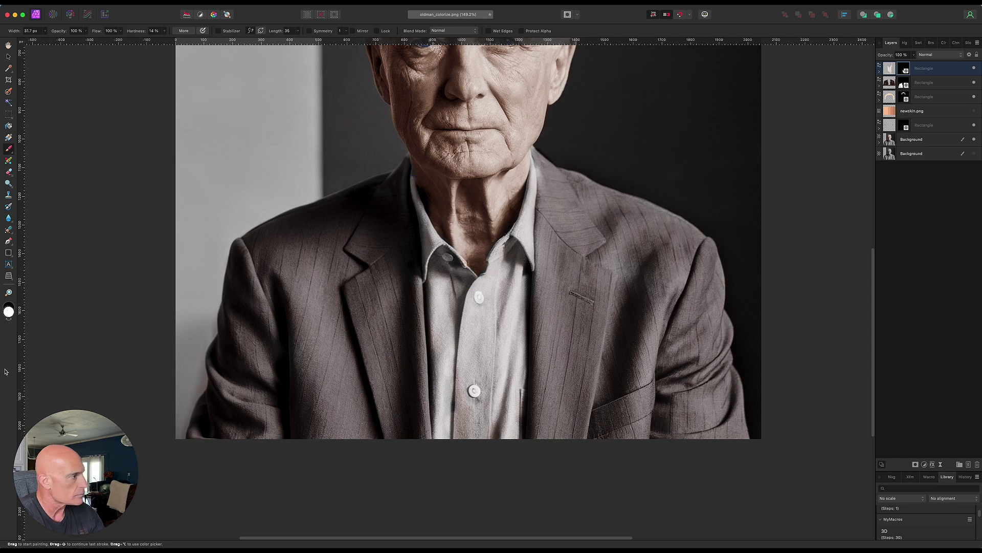
# Switch the mask painting color to black and review the whole colorized portrait.
pyautogui.click(10, 320)
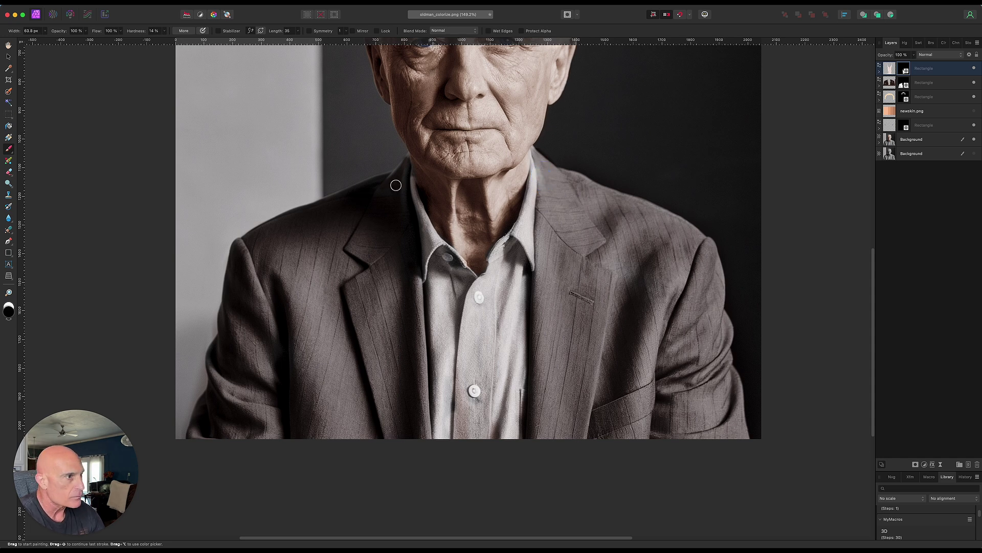
pyautogui.scroll(-5, 404, 431)
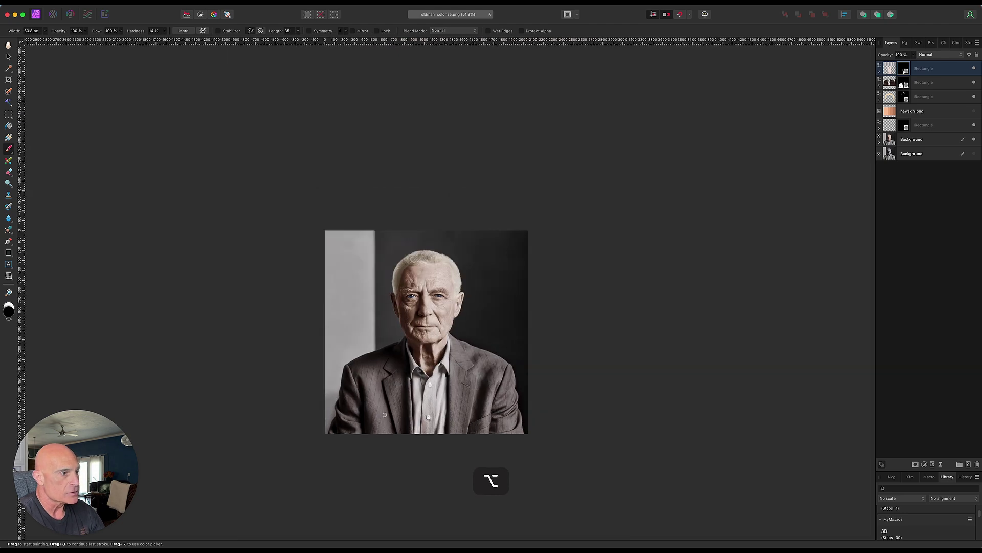
pyautogui.scroll(5, 404, 430)
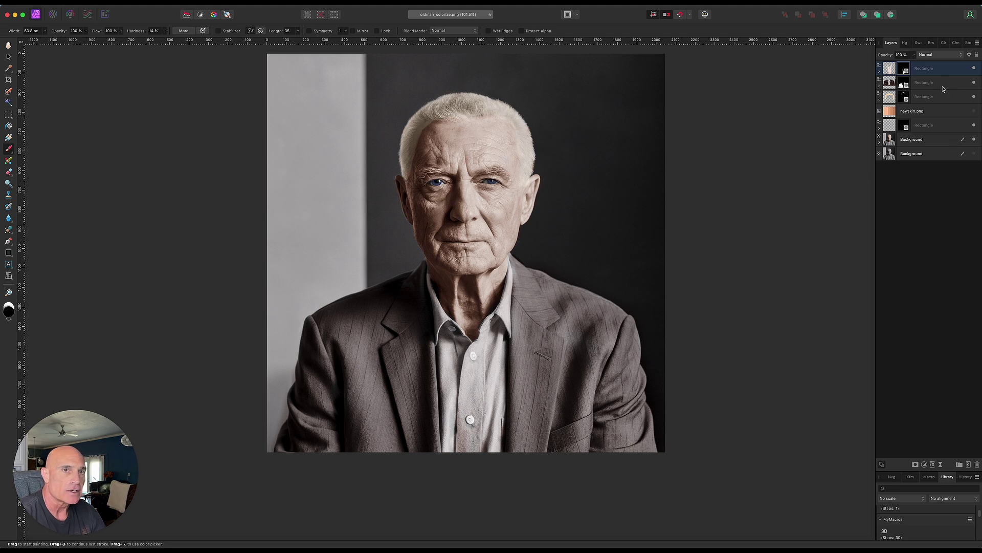
# Group all color layers together with the upper Background copy, leaving the original Background layer outside the group.
pyautogui.click(939, 140)
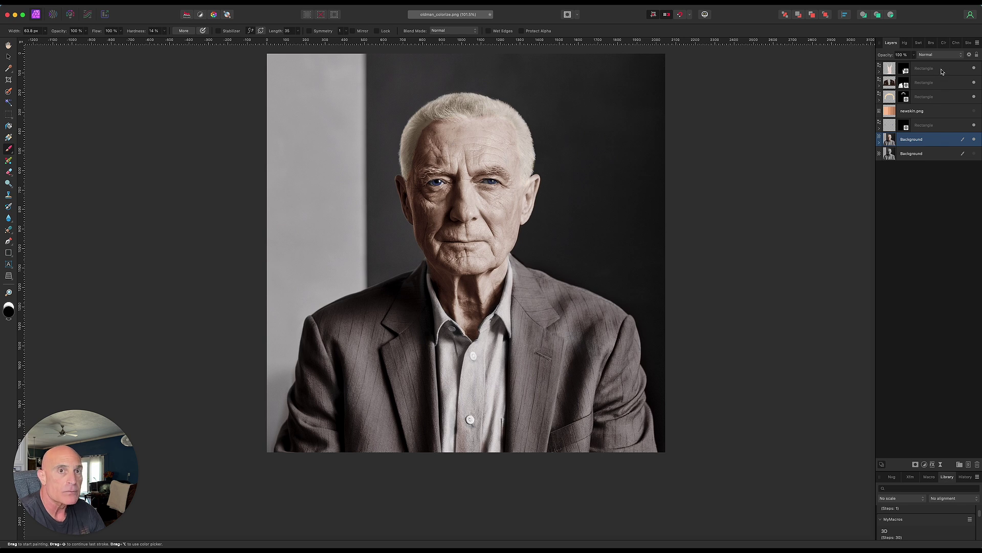
pyautogui.keyDown('shift'); pyautogui.click(942, 71); pyautogui.keyUp('shift')
pyautogui.rightClick(943, 70)
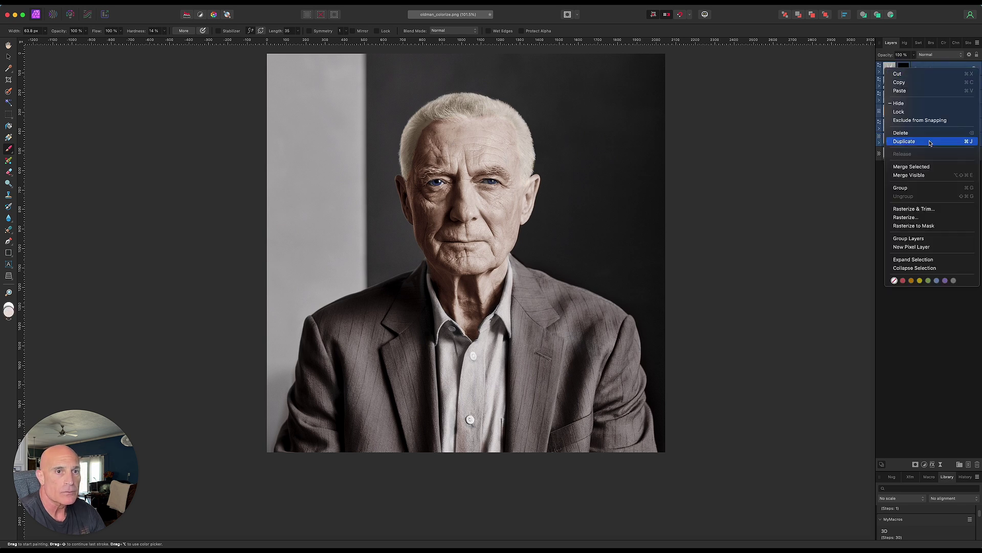
pyautogui.click(909, 188)
# Show the original Background layer and toggle the group's visibility to compare the portrait before and after colorizing.
pyautogui.click(974, 85)
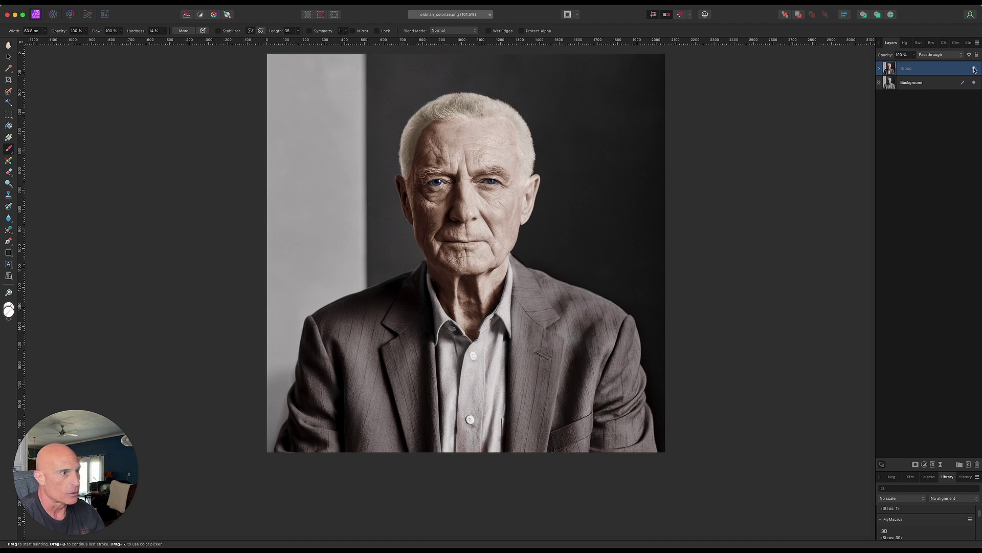
pyautogui.click(974, 69)
pyautogui.click(974, 68)
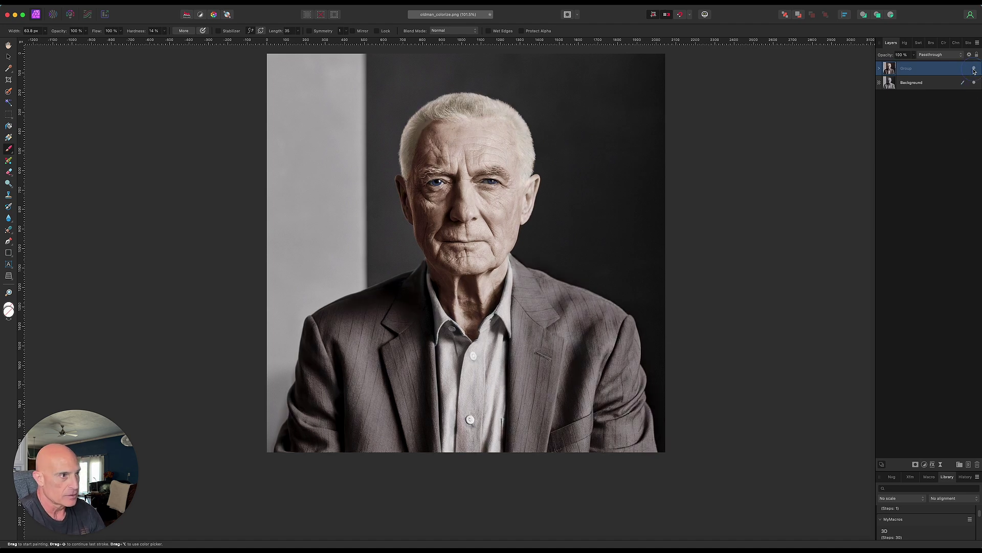